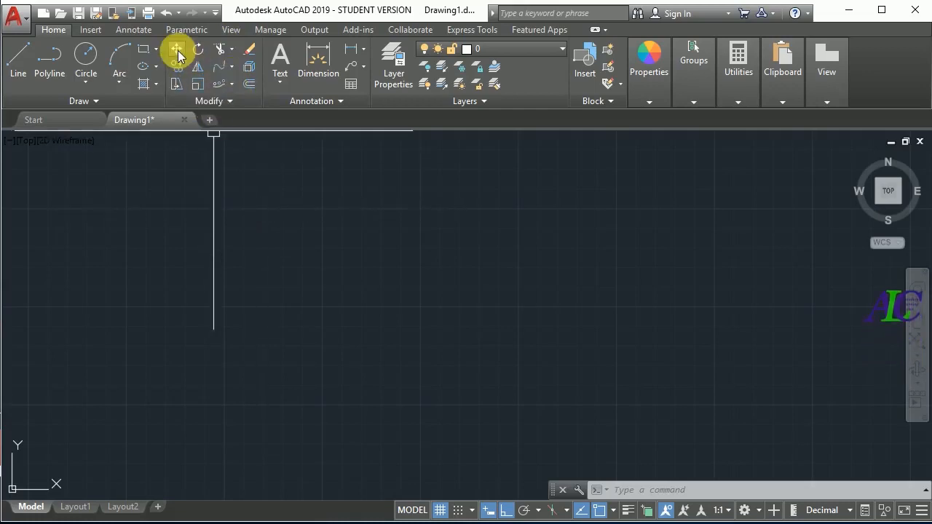
Draw a circle in the empty upper part of the drawing area, picking its centre and radius freehand
left_click(93, 51)
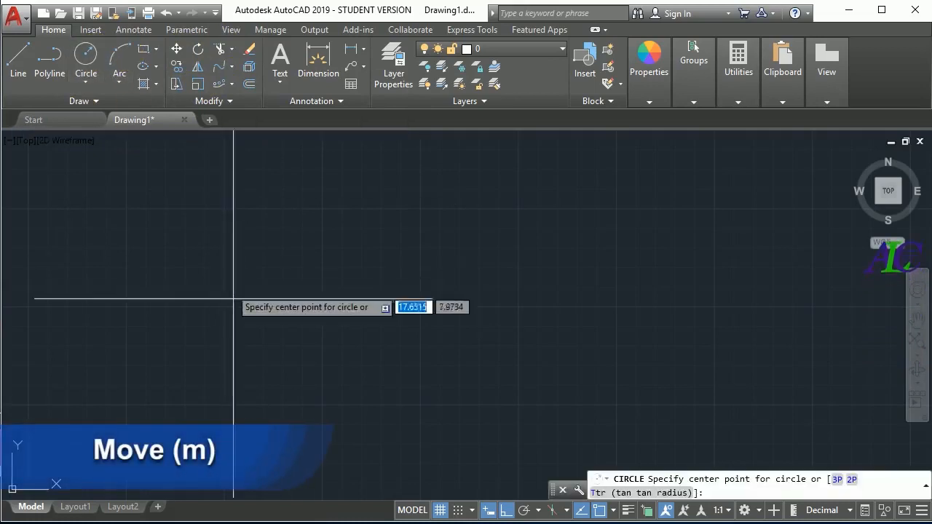
left_click(231, 239)
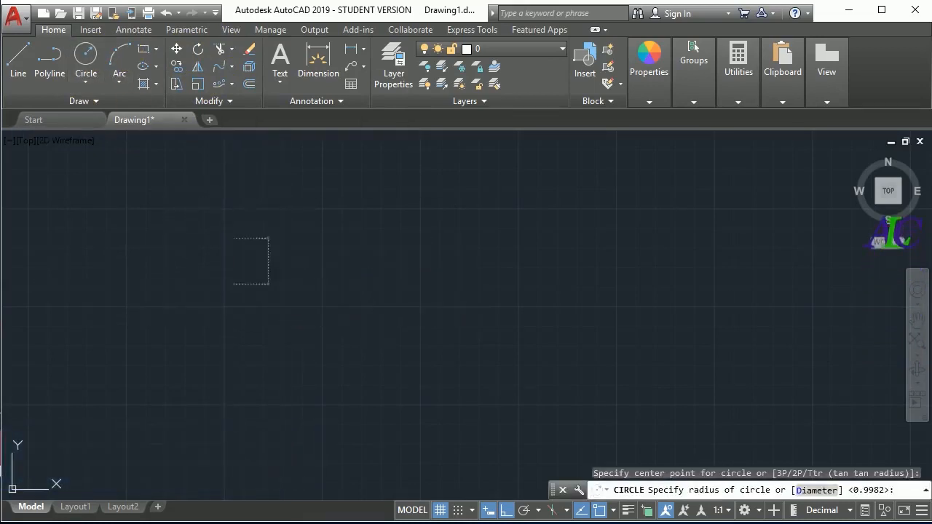
left_click(268, 284)
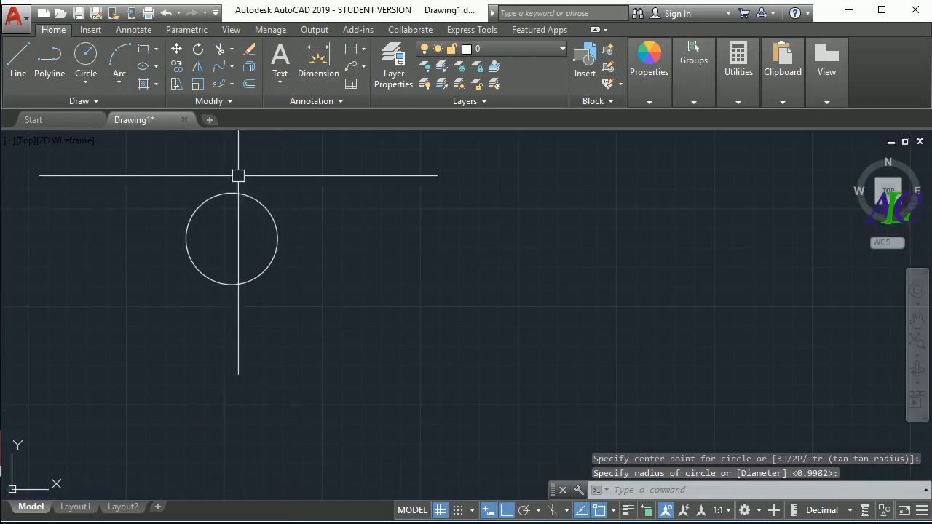
type("m")
key("Return")
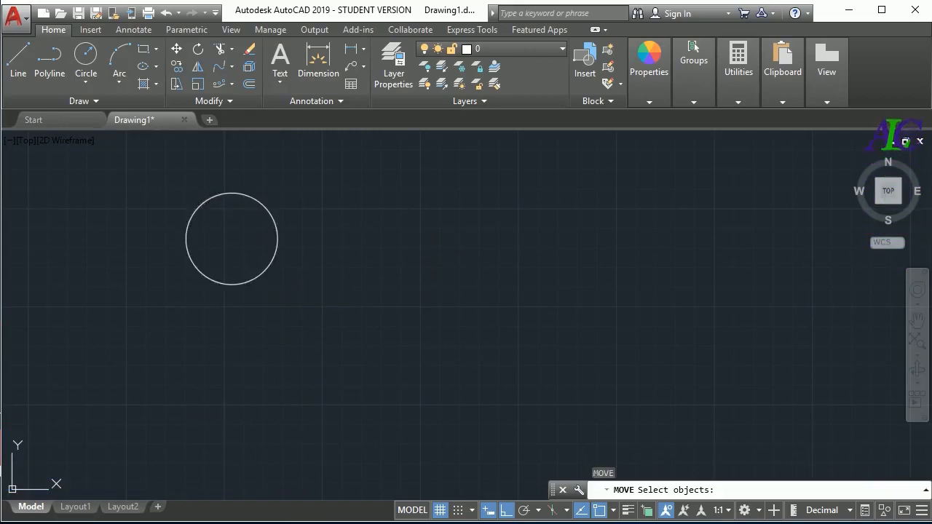
key("Escape")
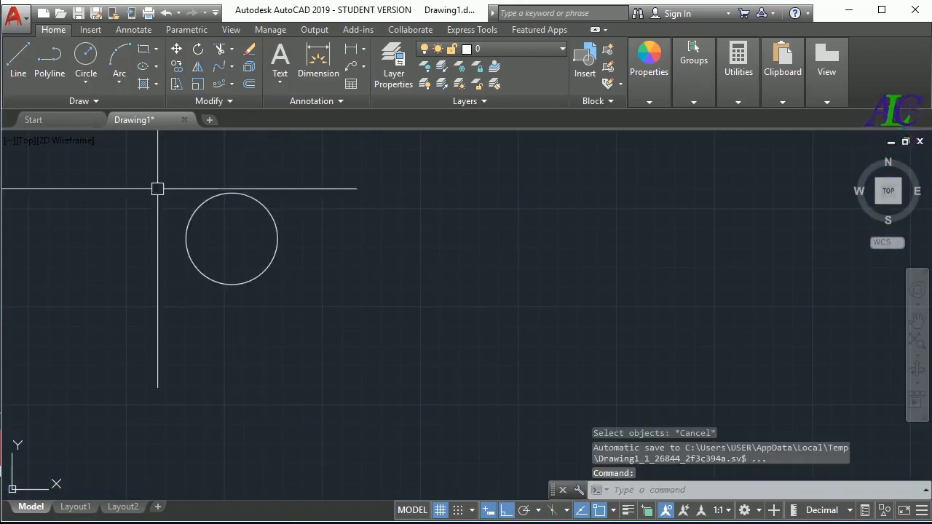
Move the circle 25 units horizontally to the right, using its centre as the base point
left_click(177, 50)
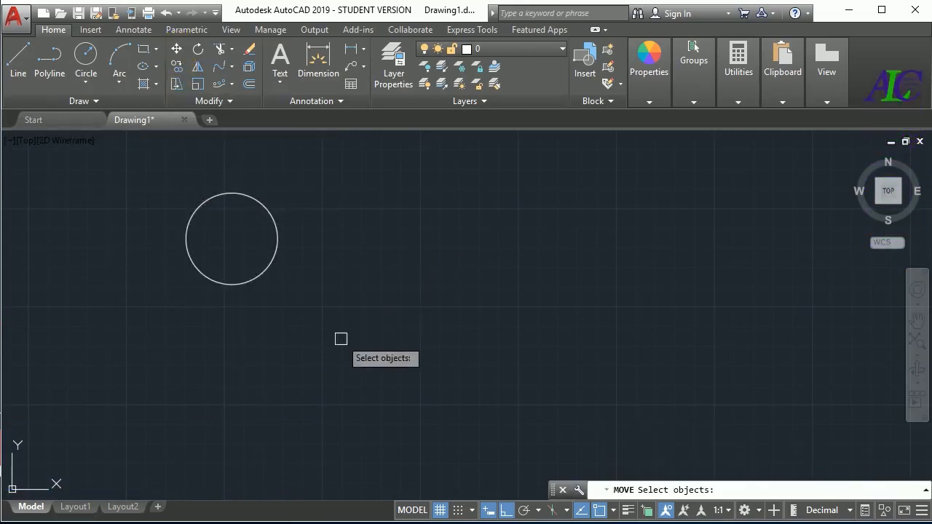
left_click(256, 276)
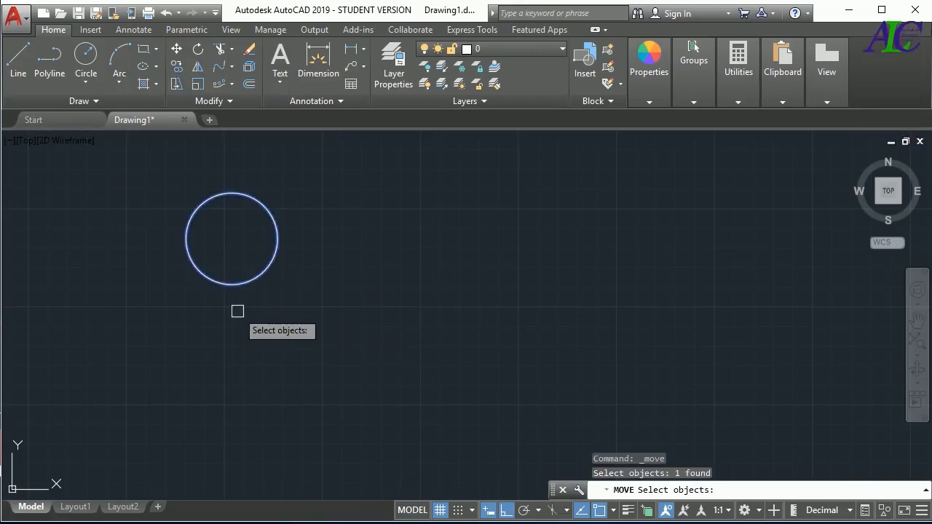
key("Return")
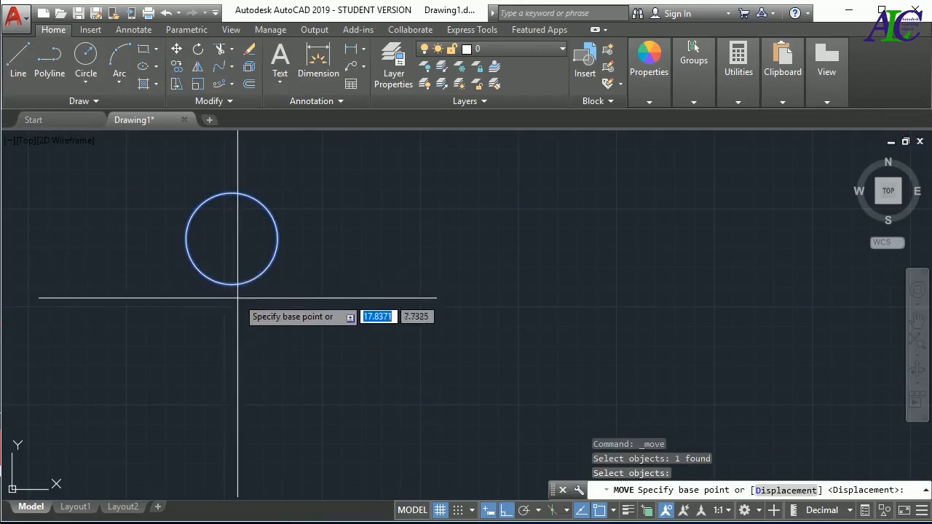
left_click(232, 238)
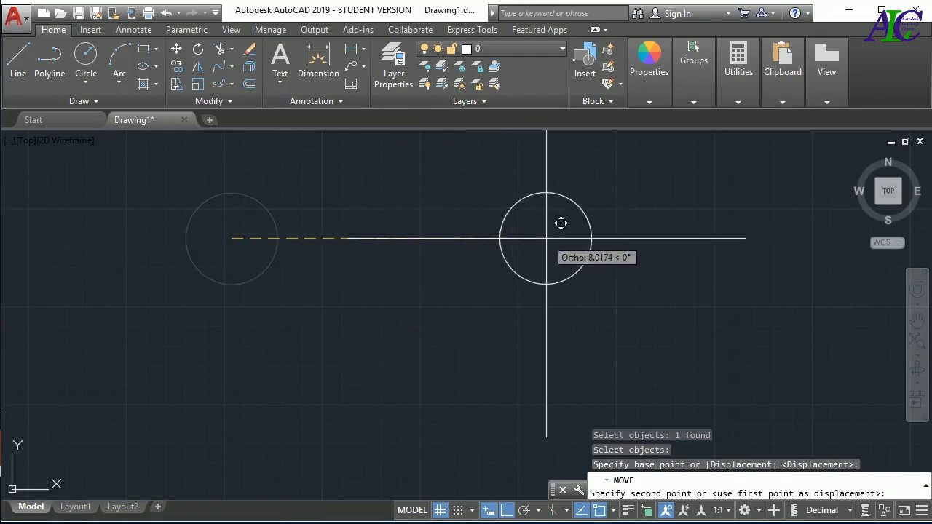
type("2")
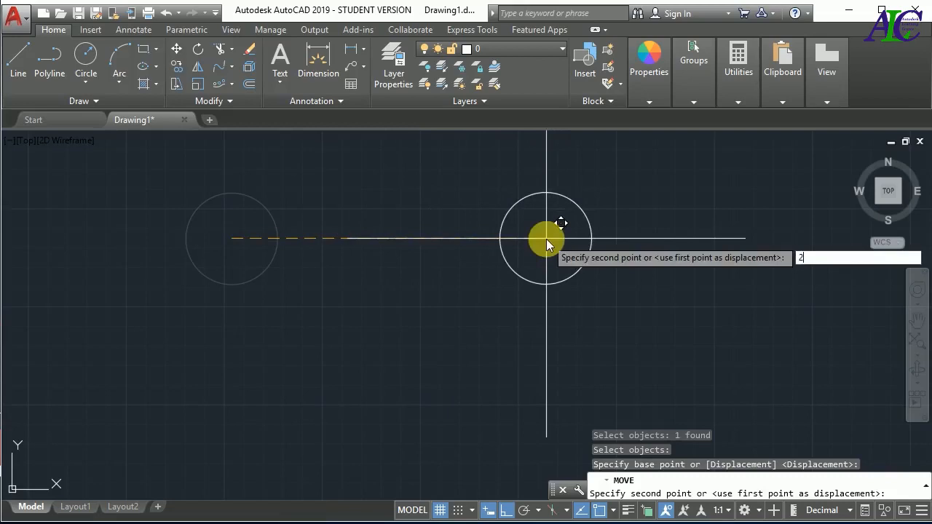
type("5")
key("Return")
Delete the moved circle from the drawing
scroll(545, 237, "down", 3)
scroll(437, 285, "down", 2)
scroll(627, 318, "up", 4)
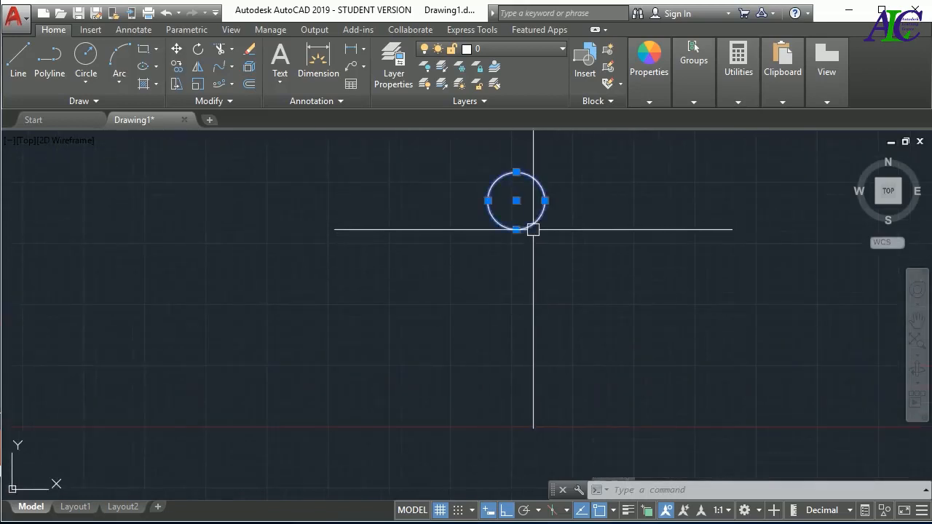
key("Delete")
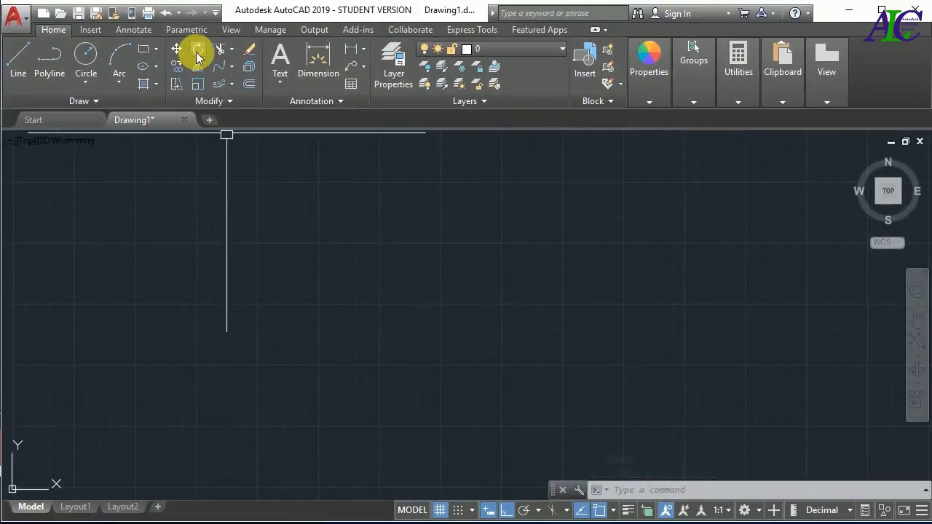
Draw a long, flat horizontal rectangle from two opposite corners
left_click(144, 49)
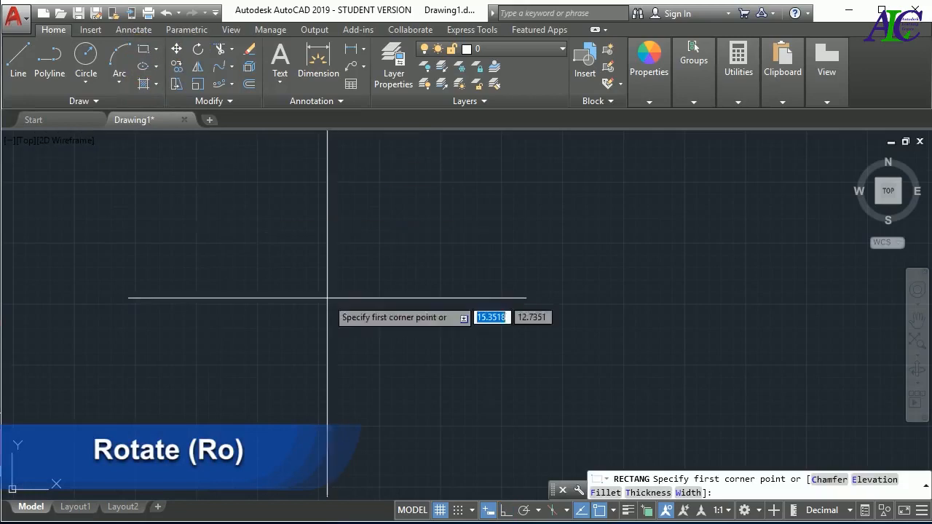
left_click(264, 225)
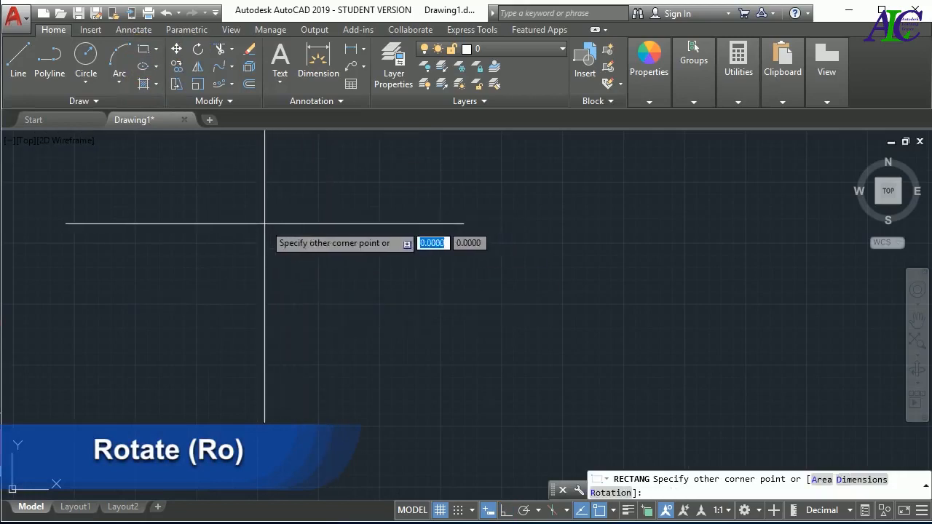
left_click(475, 260)
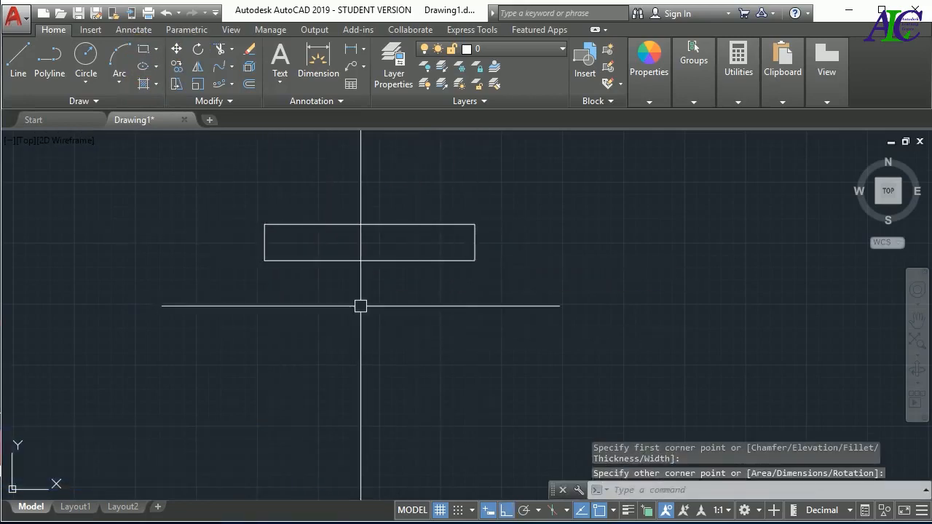
Rotate the rectangle by 45 degrees about its lower-right corner, with Ortho mode switched off
left_click(197, 49)
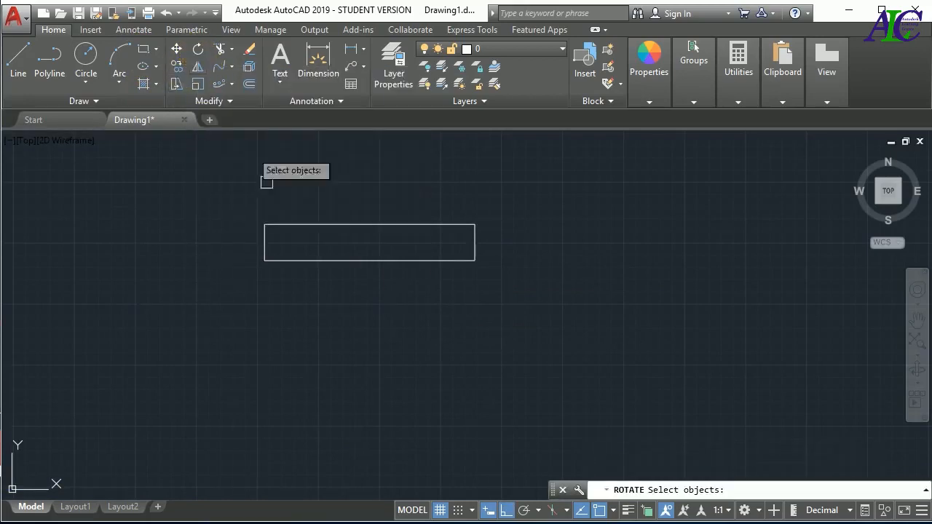
left_click(352, 225)
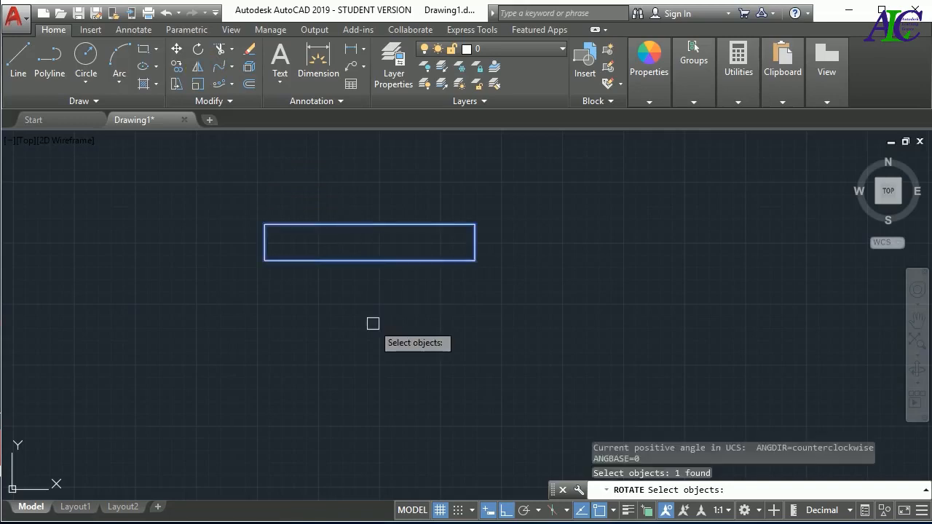
key("Return")
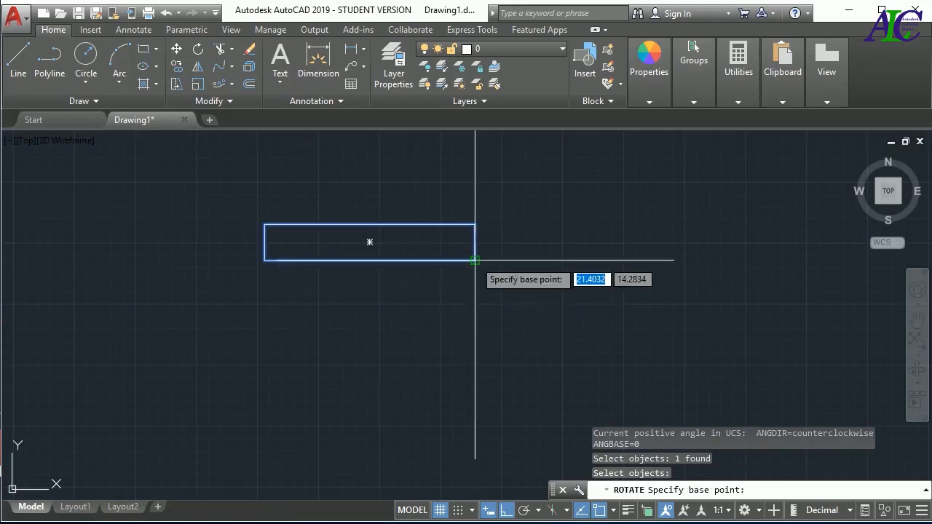
left_click(475, 260)
scroll(478, 339, "down", 4)
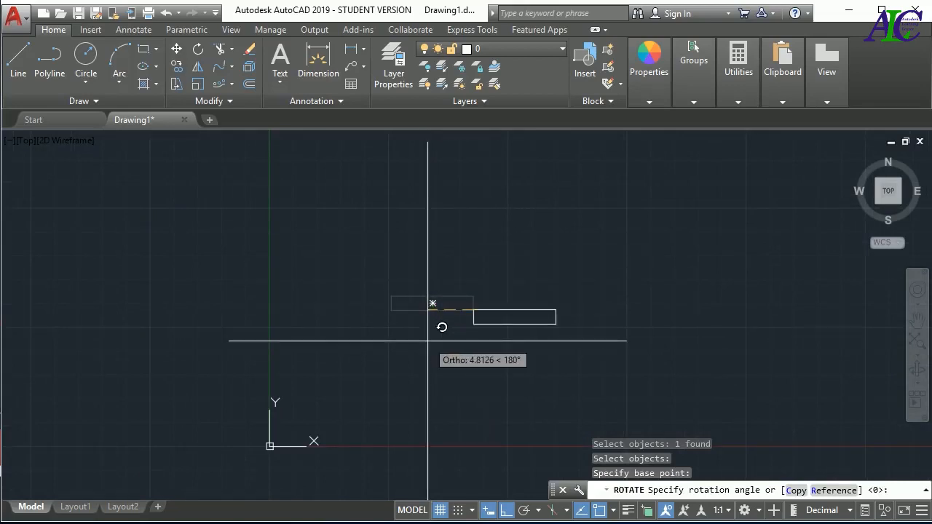
key("F8")
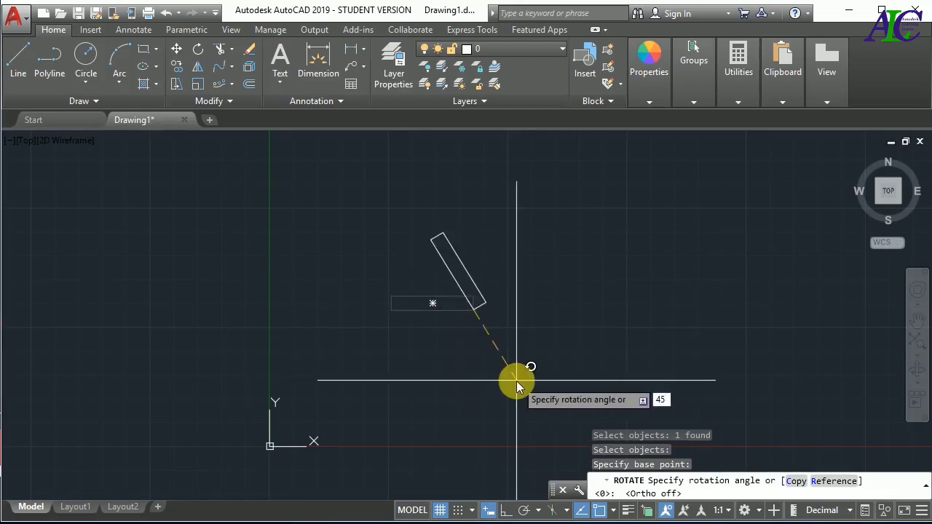
key("Return")
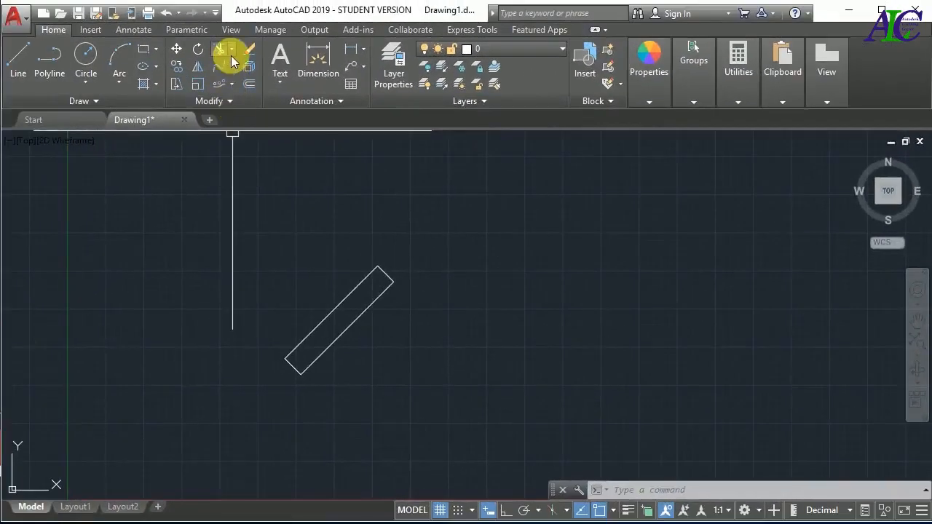
Trim three sides off the rotated rectangle using all objects as cutting edges, and delete the leftover short side
left_click(232, 54)
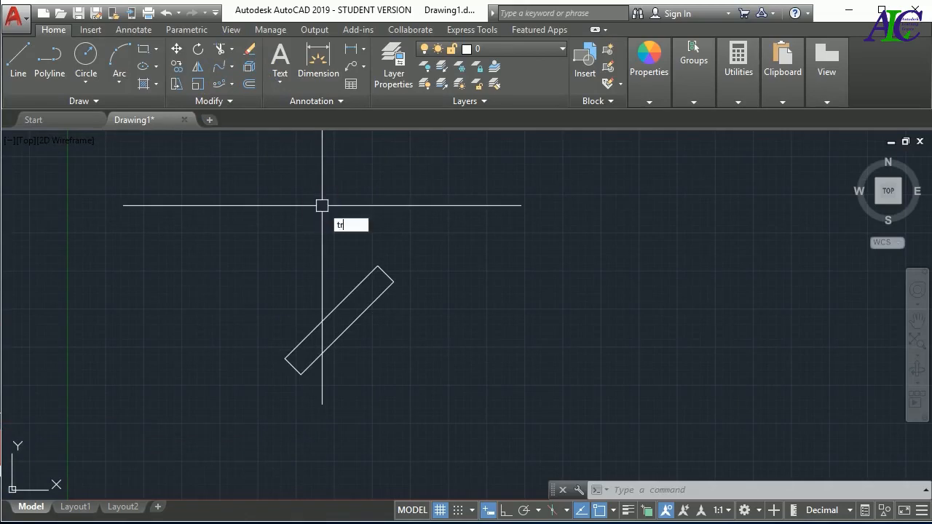
key("Return")
key("Return")
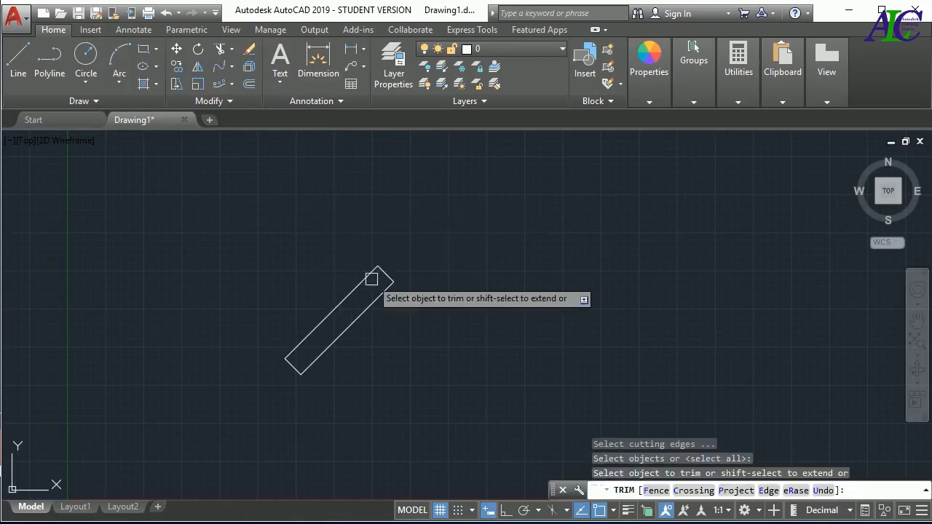
scroll(384, 286, "up", 3)
left_click(372, 295)
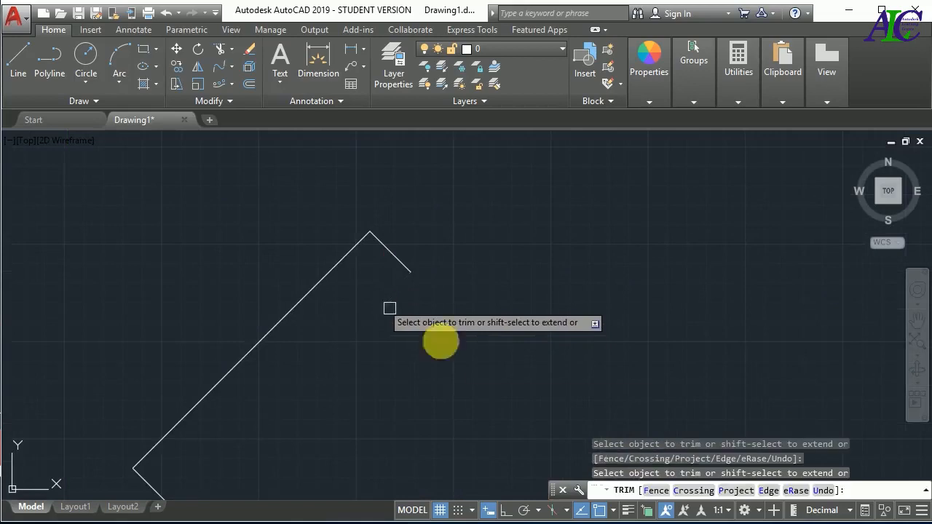
left_click(395, 260)
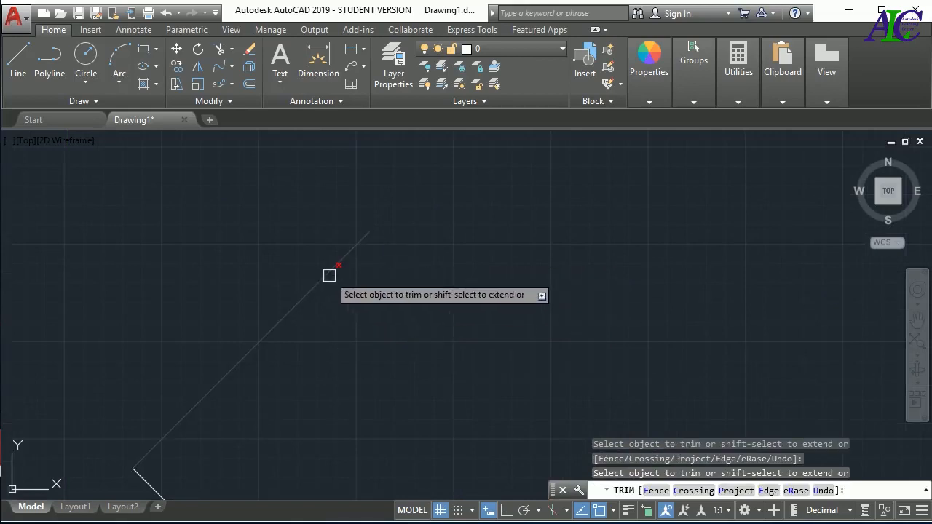
scroll(356, 276, "down", 2)
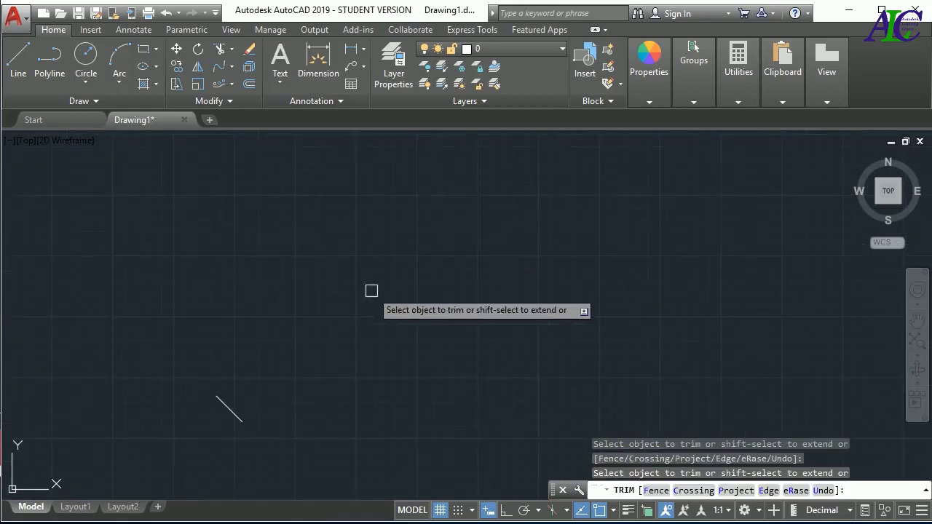
key("Escape")
key("Escape")
key("Escape")
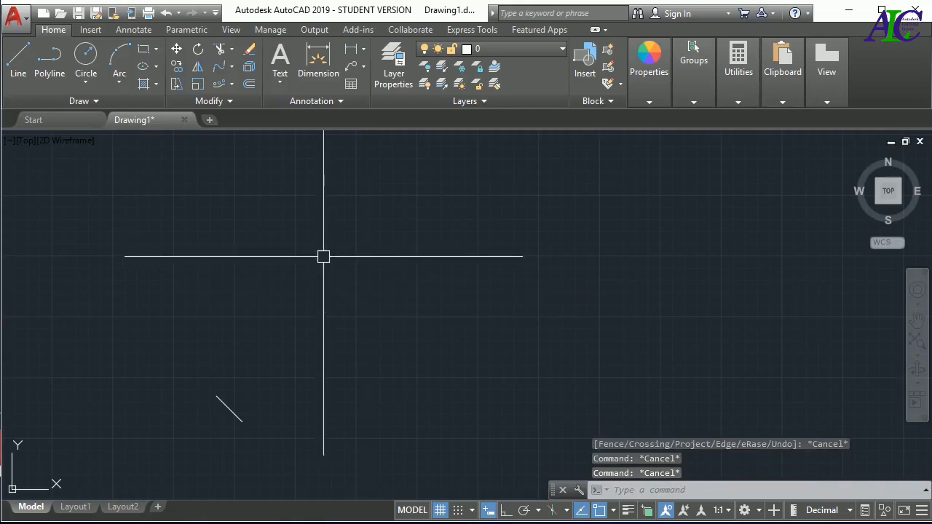
left_click(231, 412)
key("Delete")
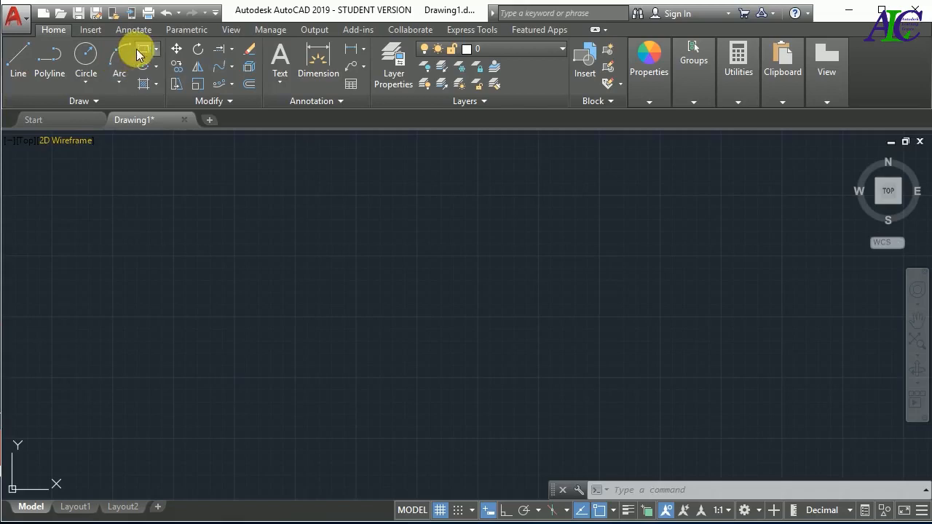
Draw an upright rectangle, taller than it is wide, from two opposite corners
left_click(137, 54)
left_click(473, 246)
left_click(533, 358)
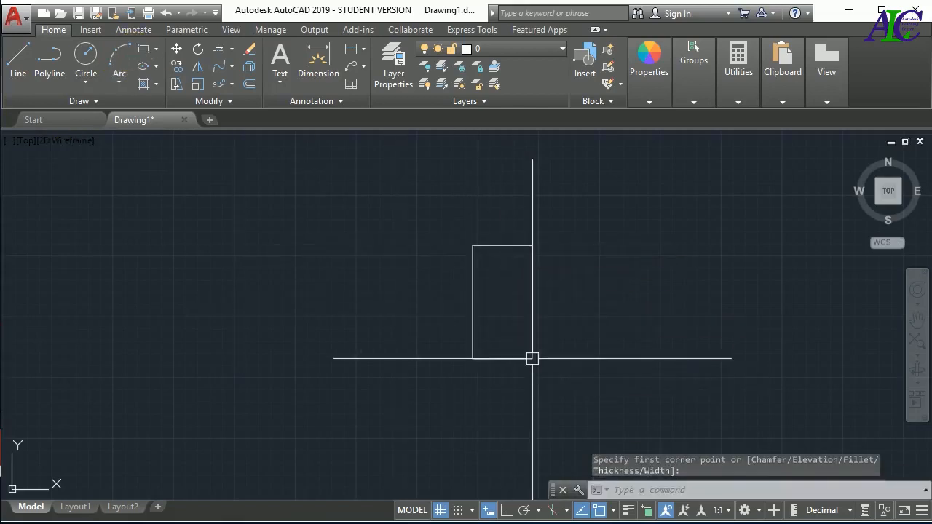
Draw a nearly horizontal line about 6.64 units long beside the upright rectangle, ending short of its left edge
left_click(20, 59)
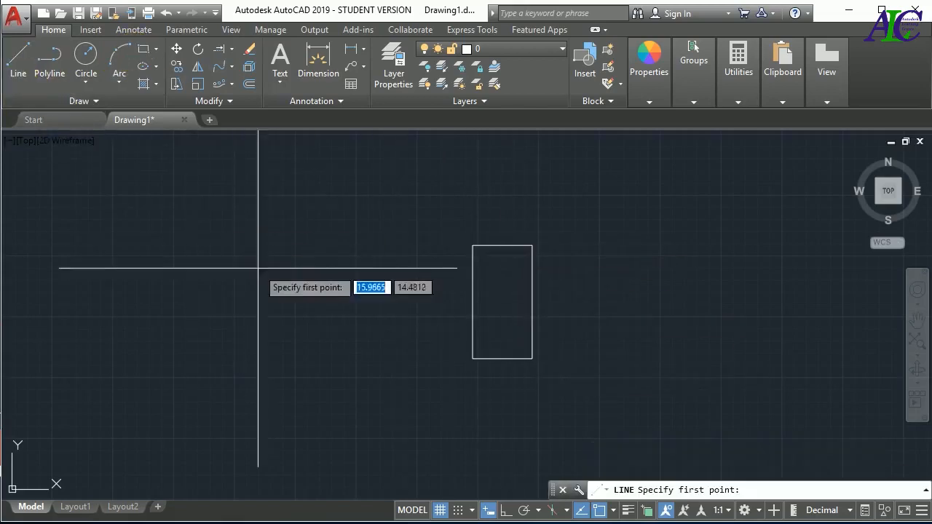
left_click(232, 282)
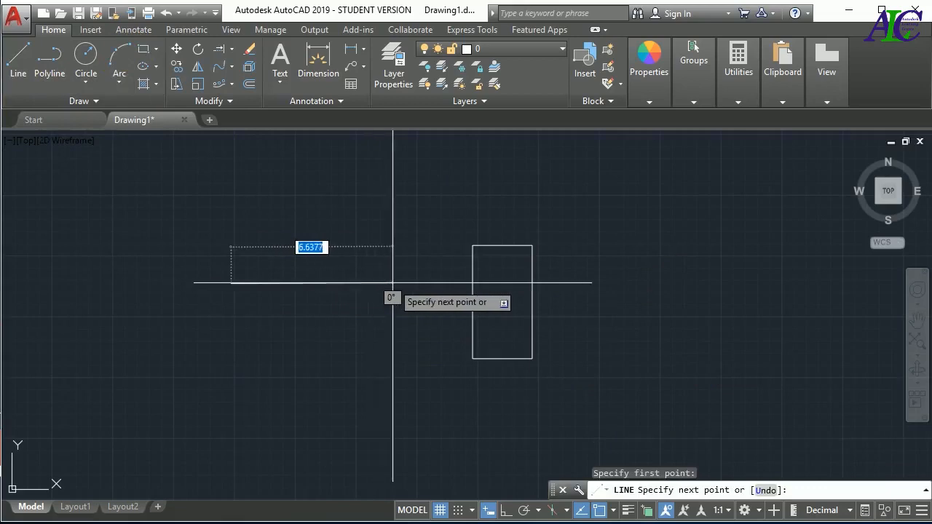
left_click(393, 282)
key("Escape")
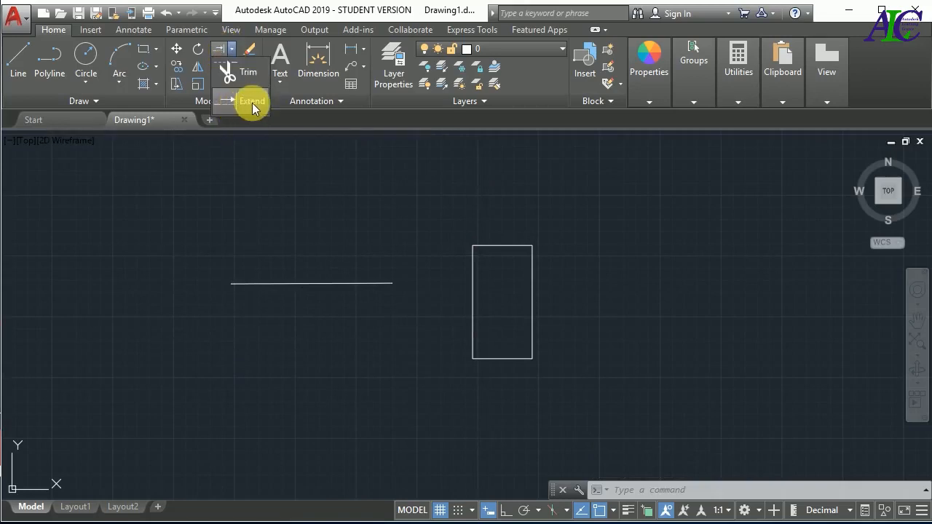
Extend the nearly horizontal line to meet the left edge of the upright rectangle, using the rectangle as the boundary edge
left_click(251, 103)
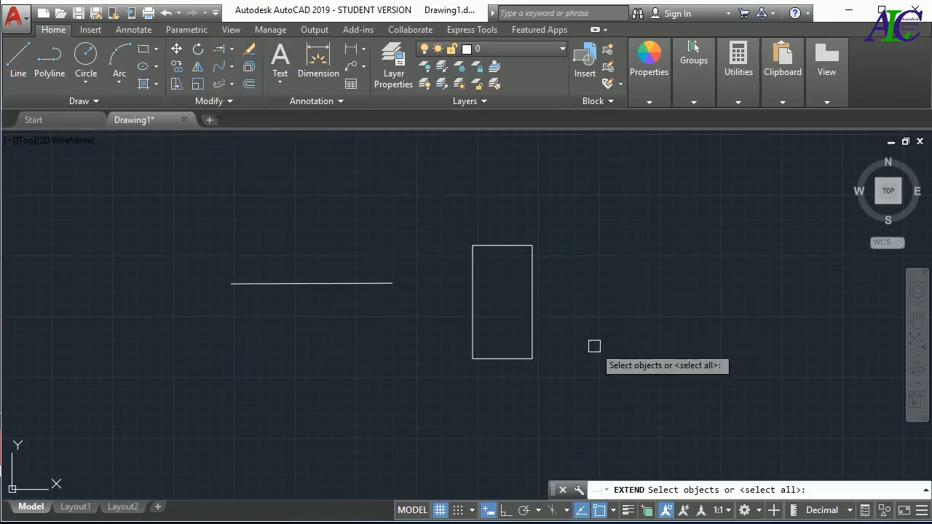
left_click(532, 314)
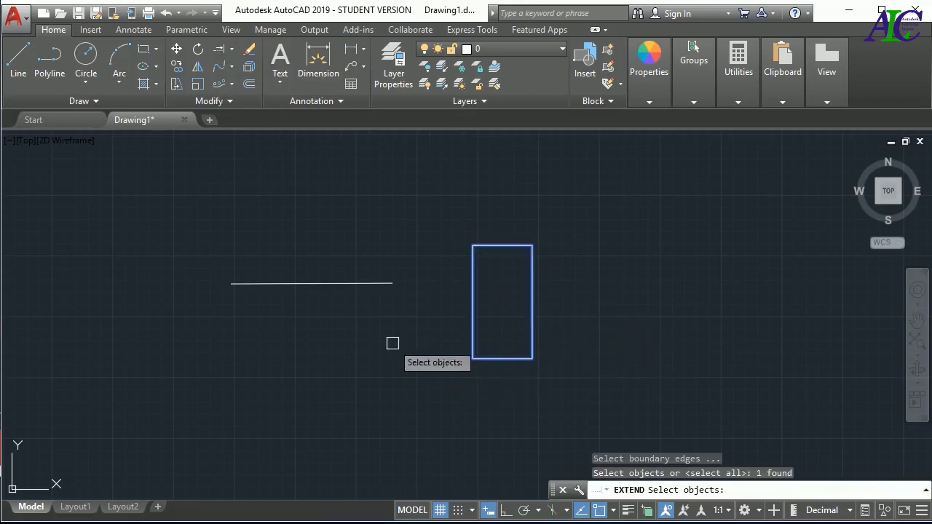
key("Return")
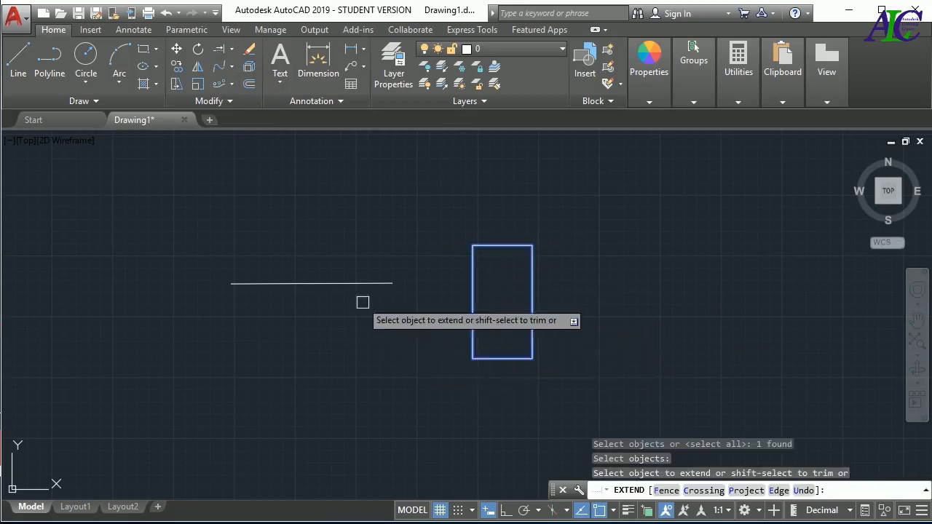
left_click(326, 286)
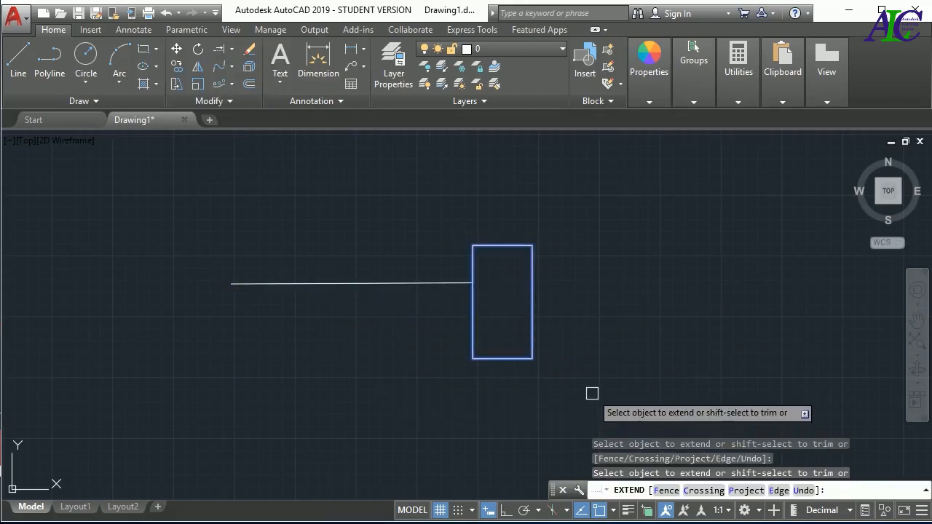
key("Escape")
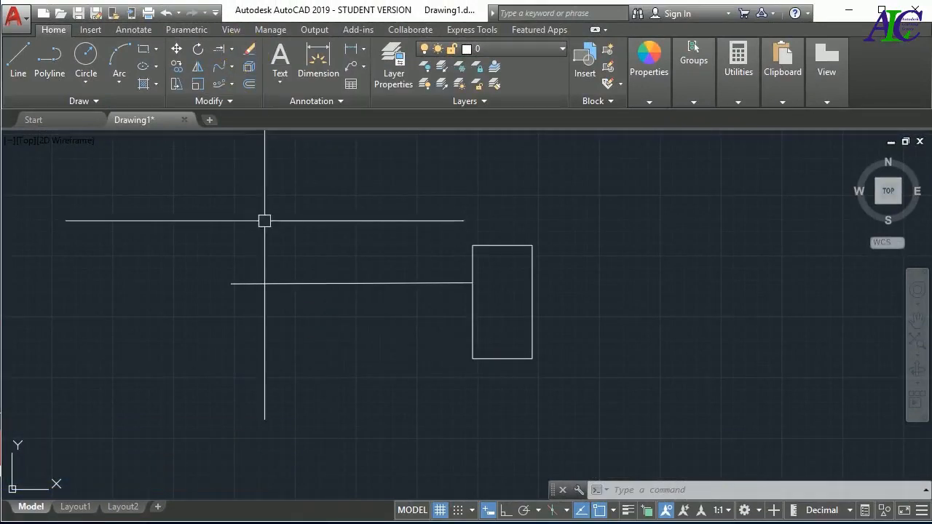
Erase the line and the rectangle by picking both within the Erase command, and undo the erasure
left_click(251, 49)
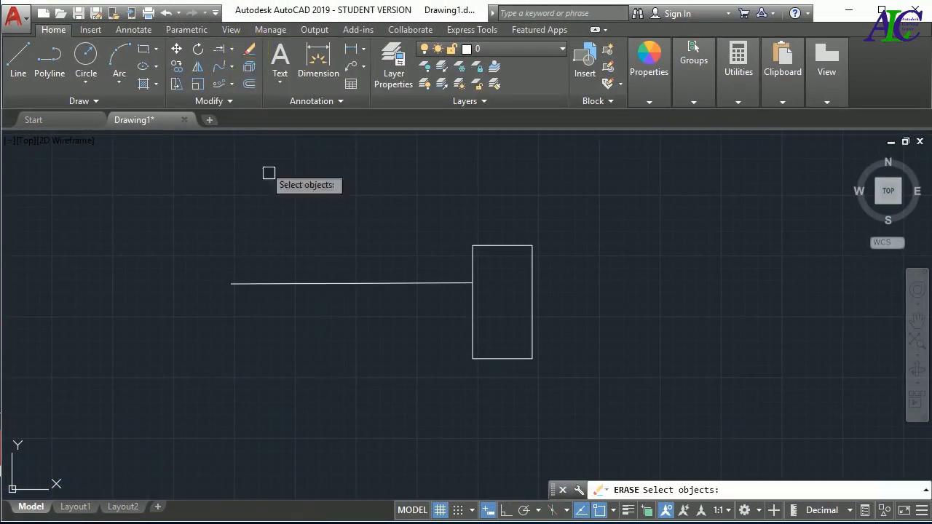
left_click(297, 283)
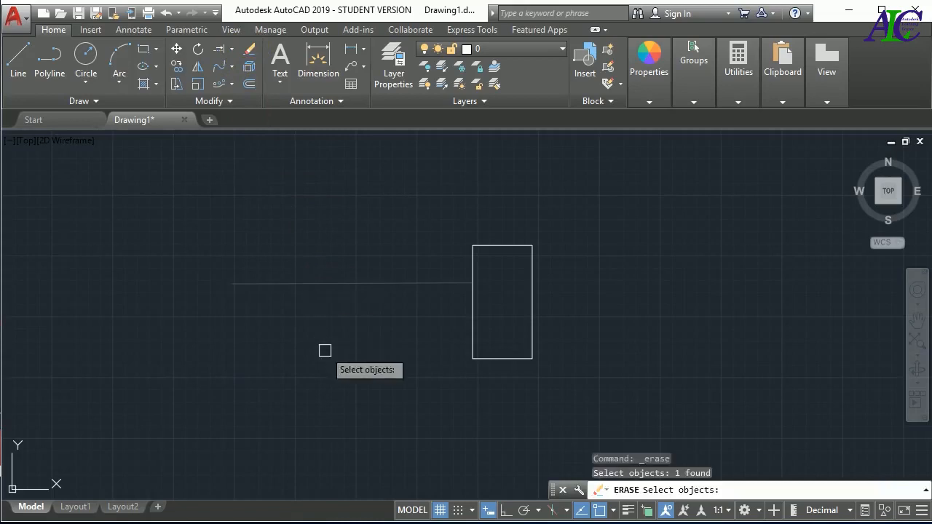
left_click(471, 320)
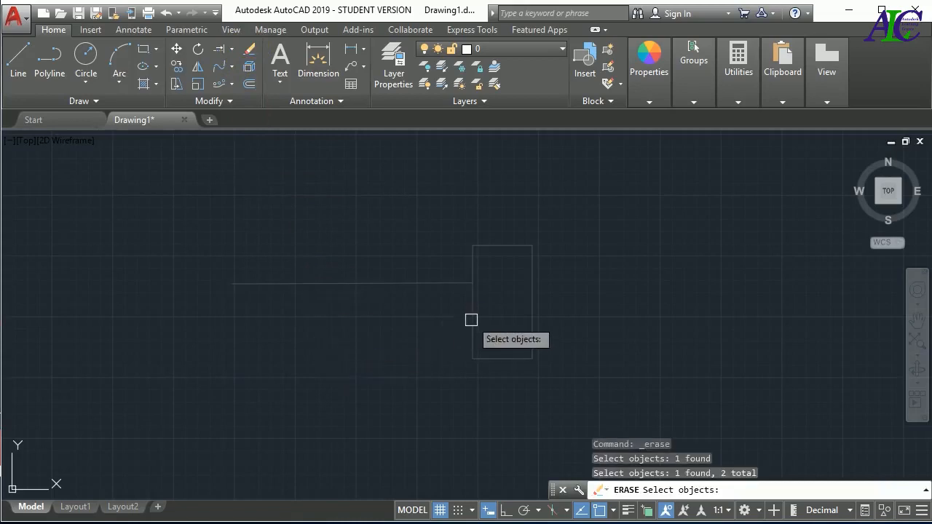
key("Return")
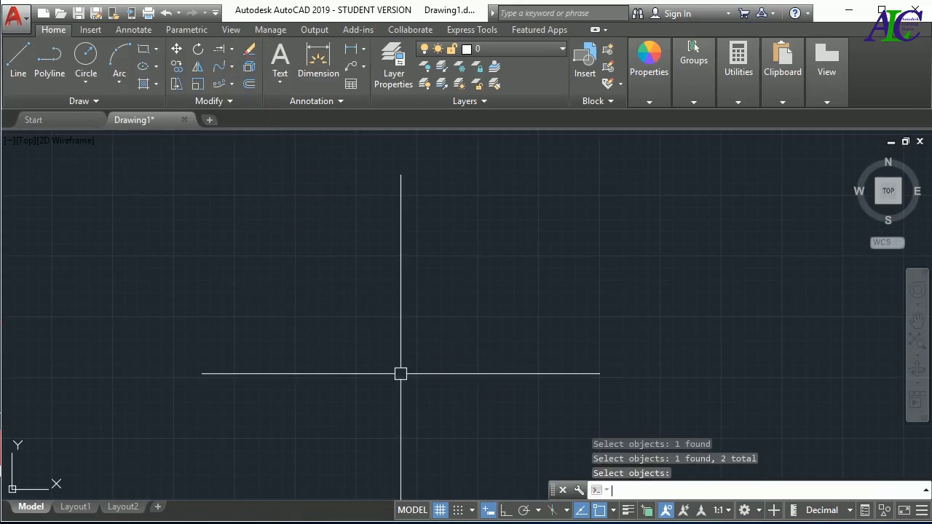
key("ctrl+z")
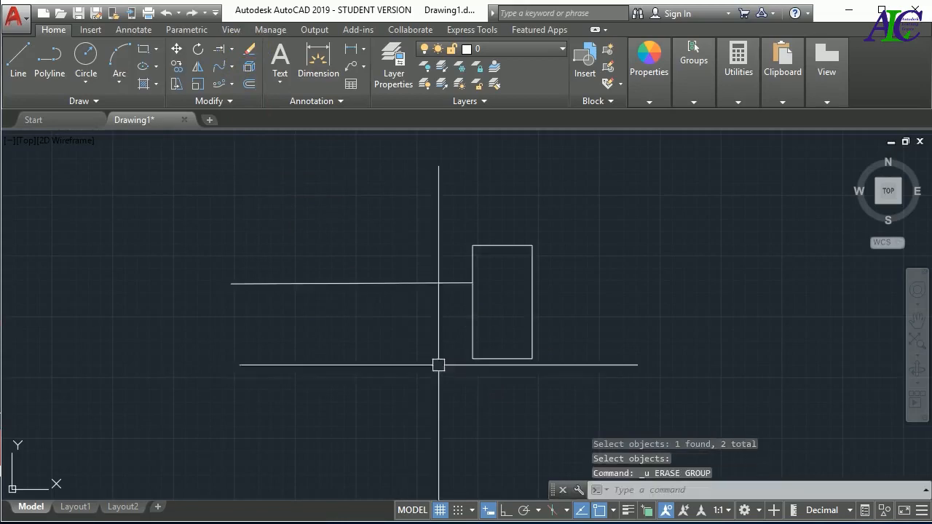
Erase the line and the rectangle by selecting both before starting the Erase command
left_click(368, 283)
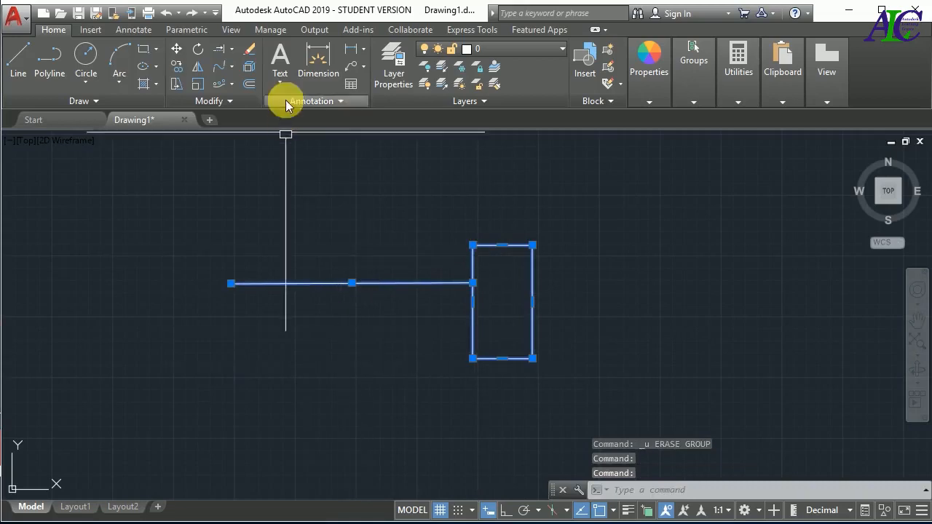
left_click(250, 51)
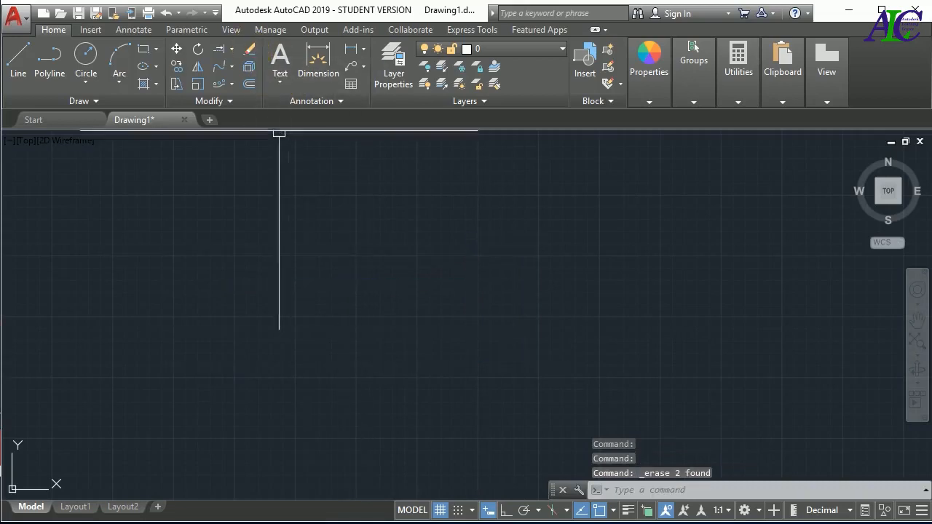
key("Escape")
key("Escape")
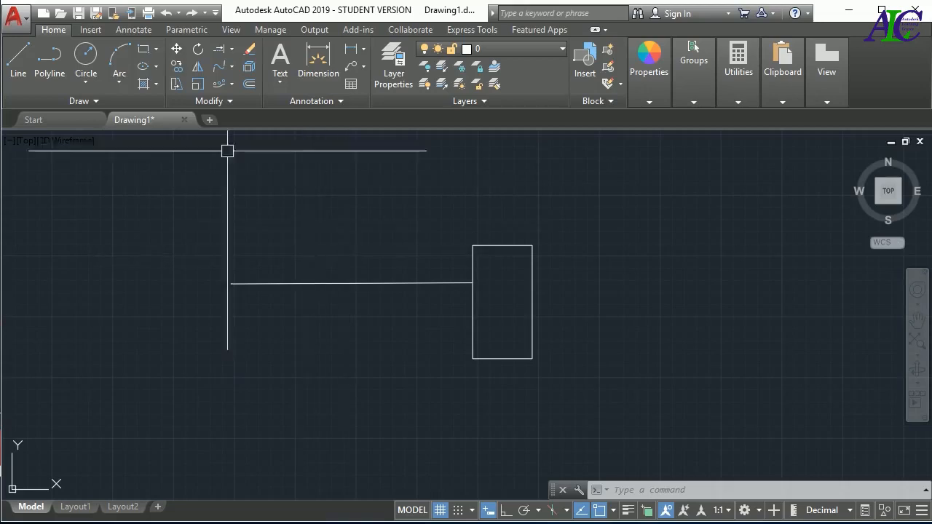
Copy the upright rectangle from a base point at its centre to five freely chosen spots around the original
left_click(175, 68)
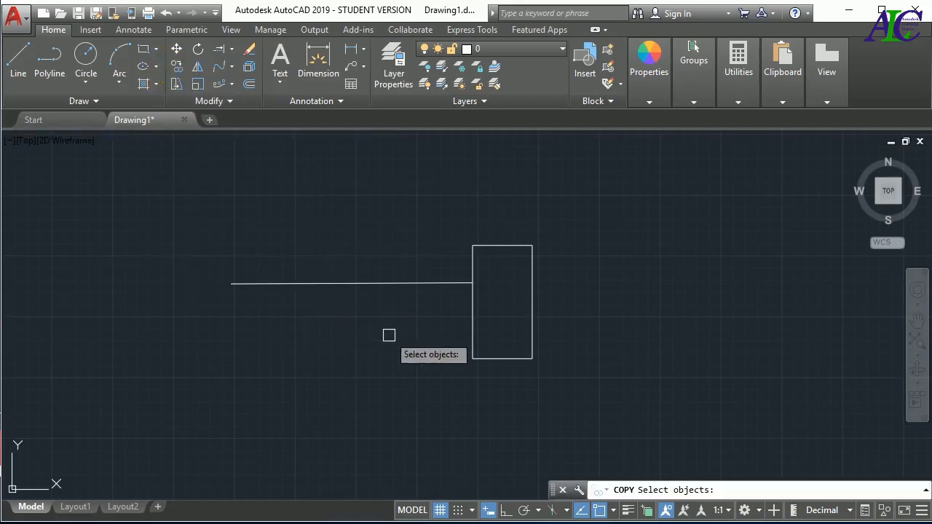
left_click(470, 309)
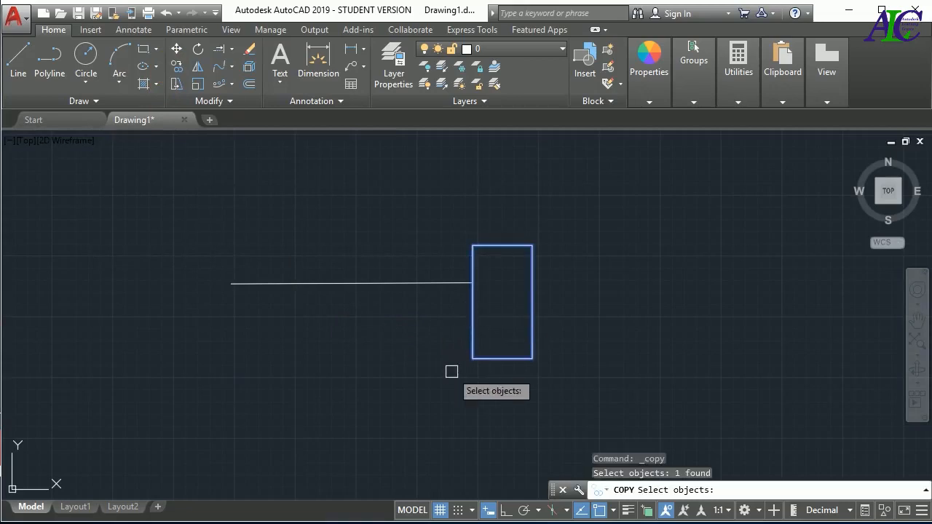
key("Return")
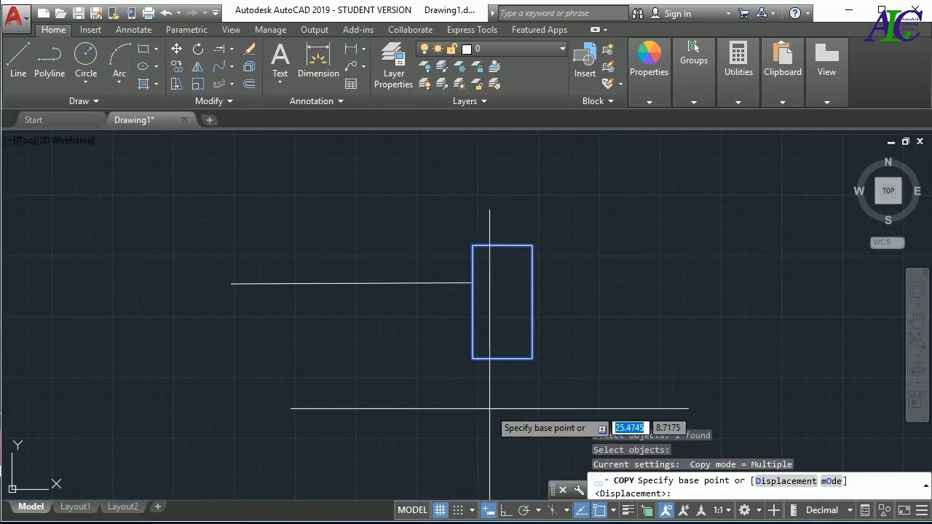
left_click(503, 301)
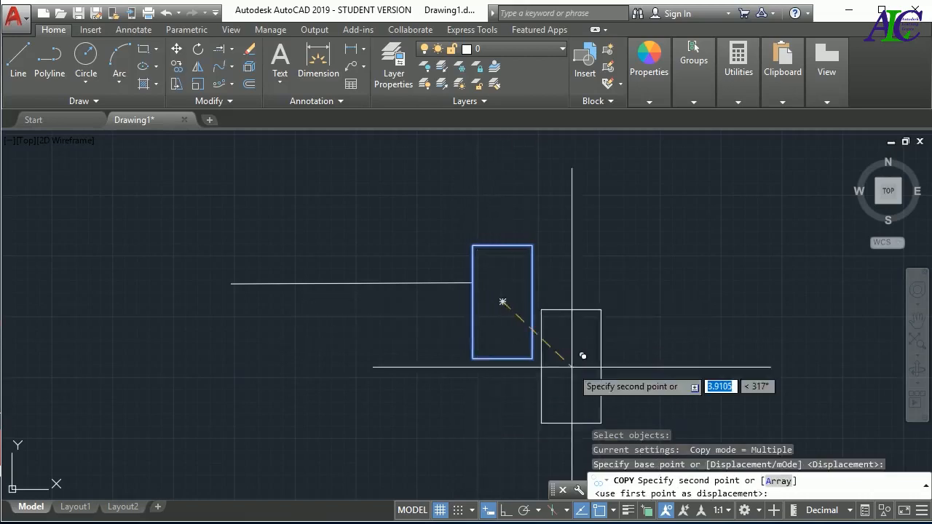
left_click(702, 319)
left_click(628, 195)
left_click(415, 203)
left_click(370, 325)
left_click(441, 408)
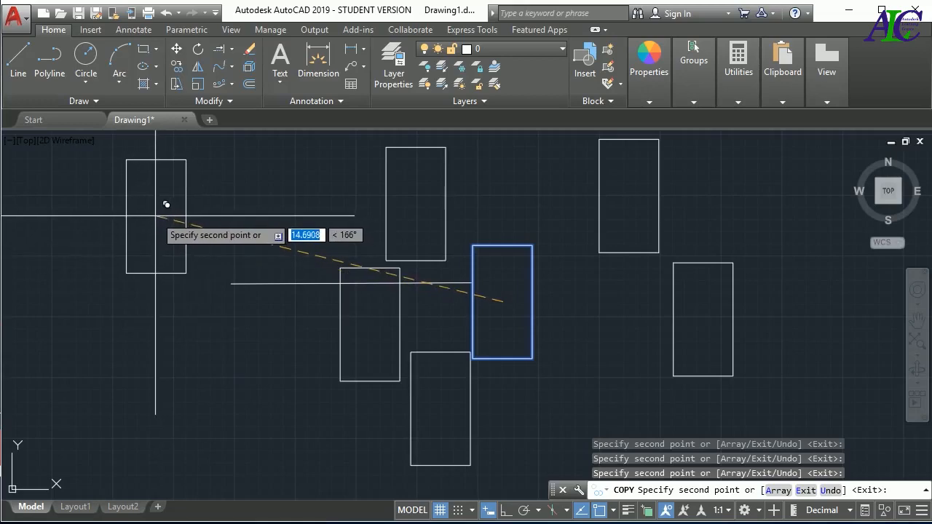
Specify another copy of the rectangle at a distance of 14 units and an angle of 16 degrees from the base point
type("14")
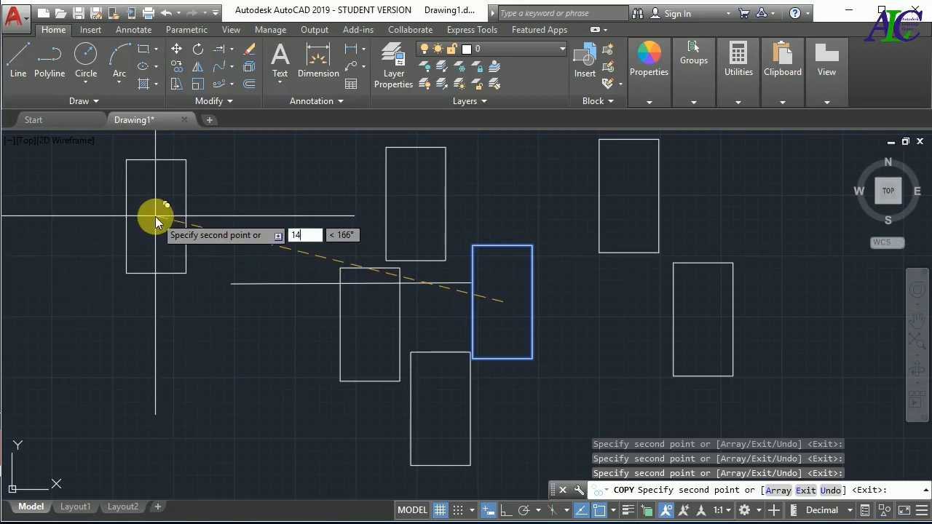
key("Tab")
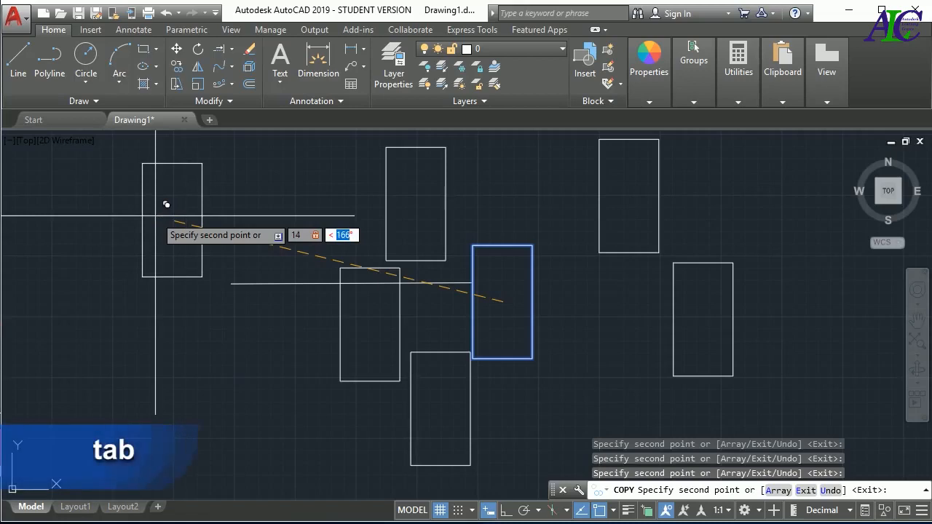
type("1")
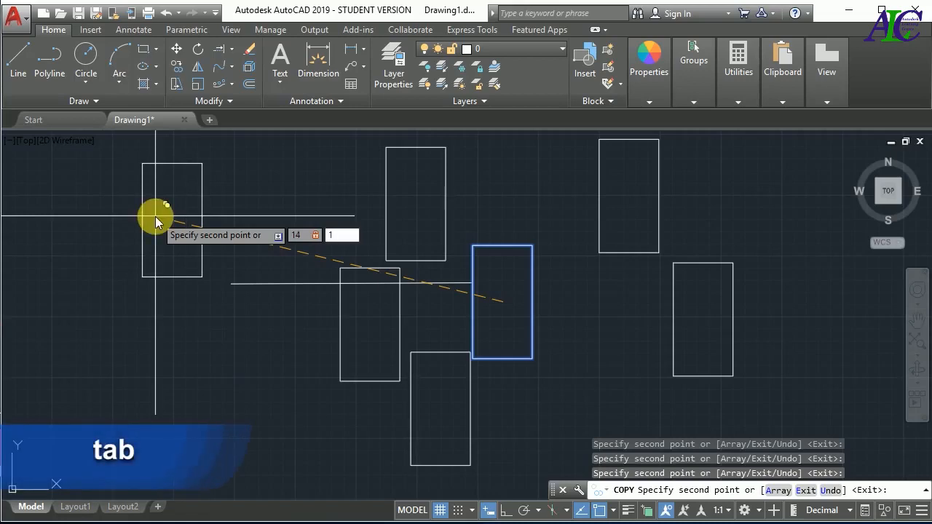
type("6")
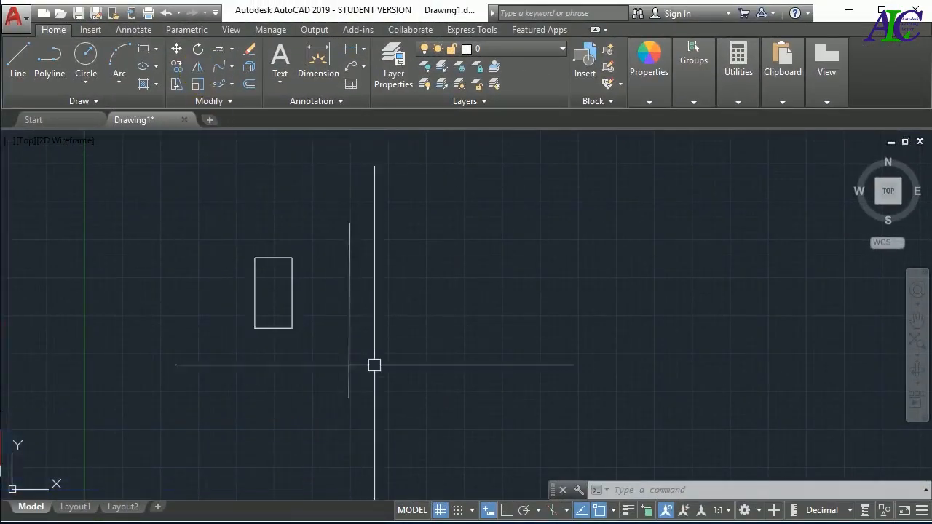
Mirror the rectangle across the vertical line while keeping the source rectangle, and undo the mirror
left_click(198, 65)
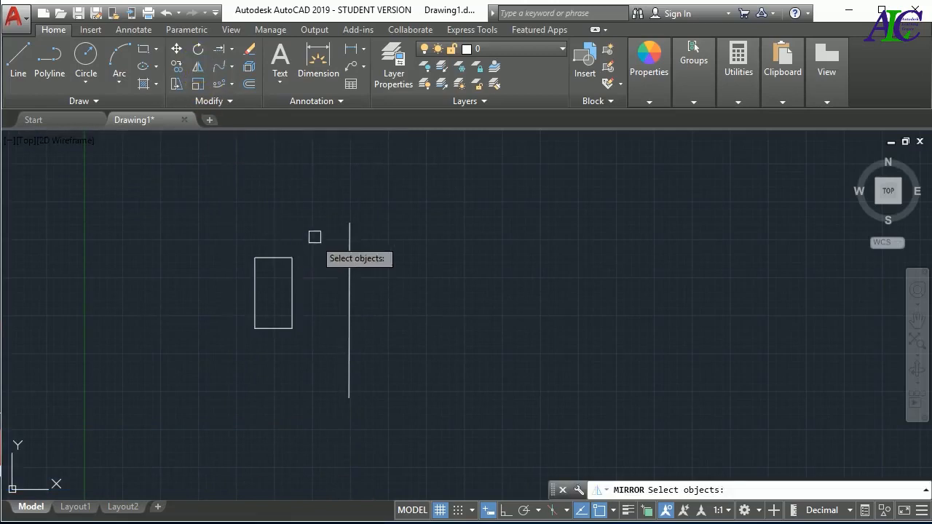
left_click(314, 233)
left_click(240, 368)
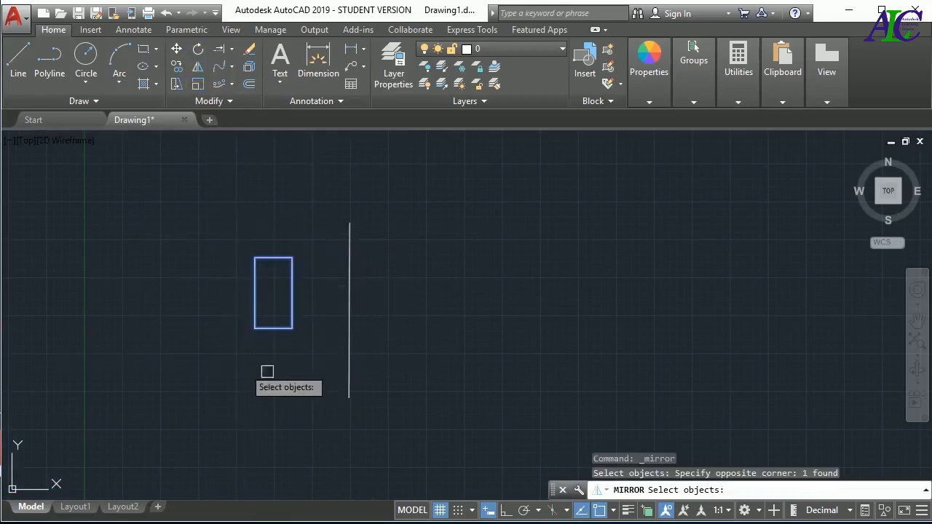
key("Return")
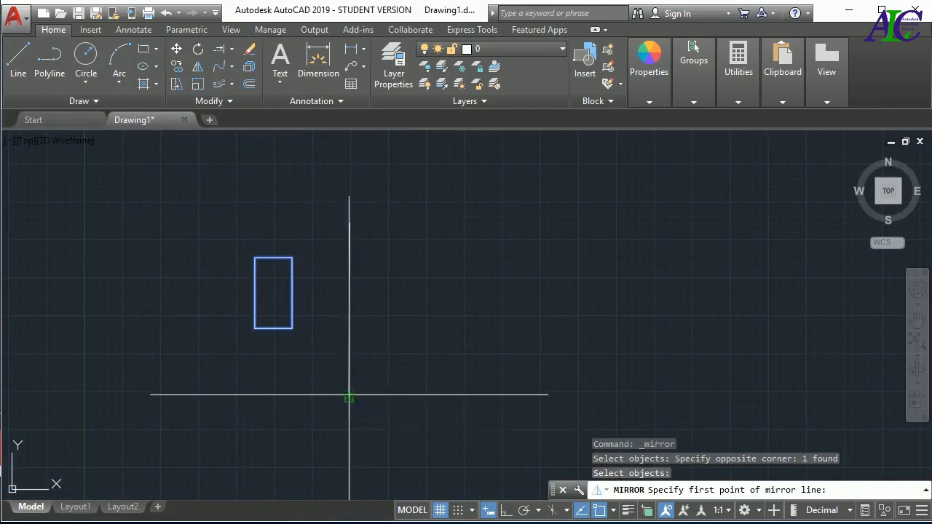
left_click(350, 397)
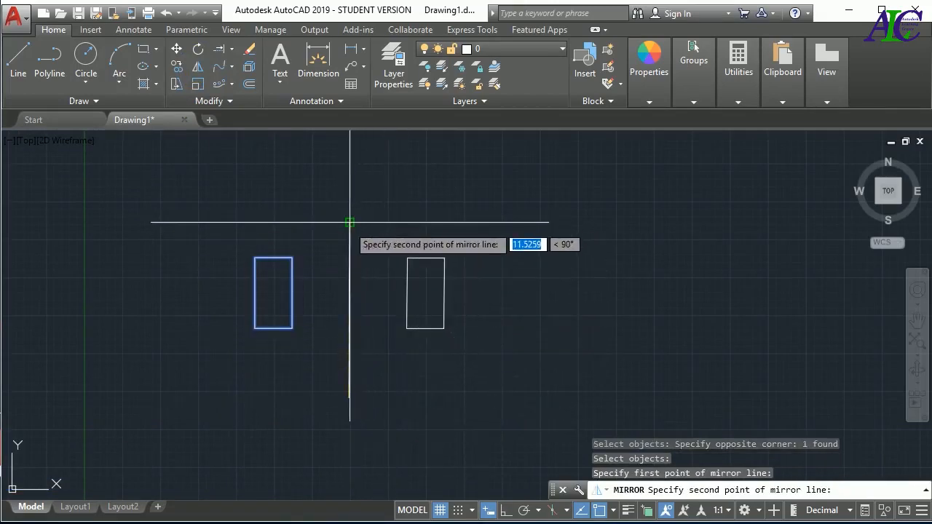
left_click(349, 223)
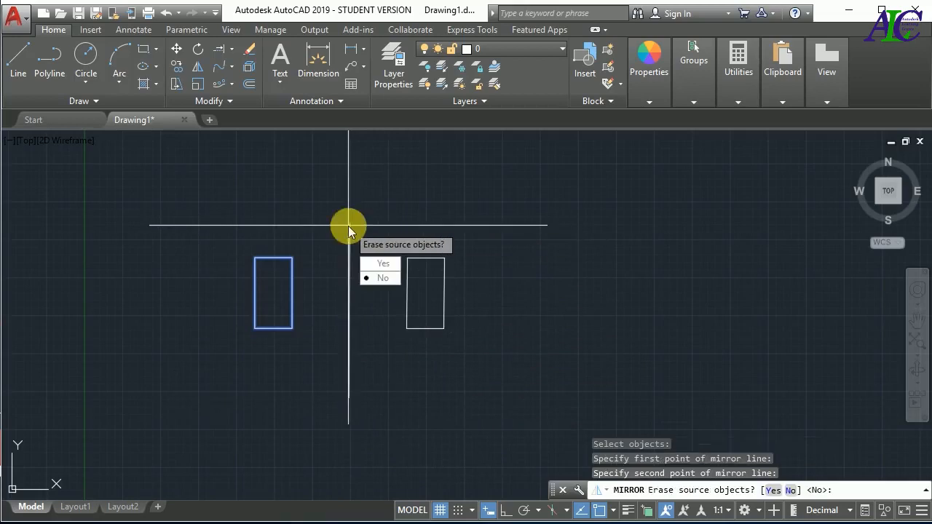
left_click(383, 279)
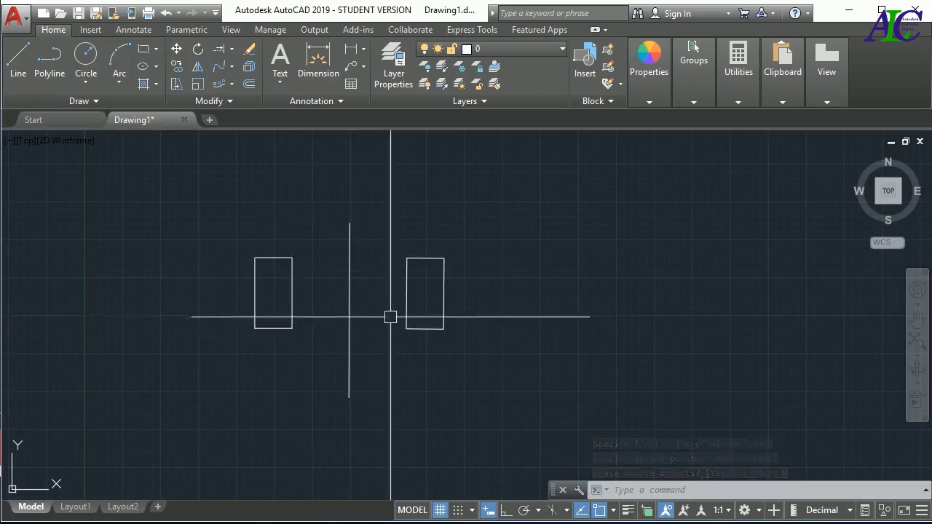
key("ctrl+z")
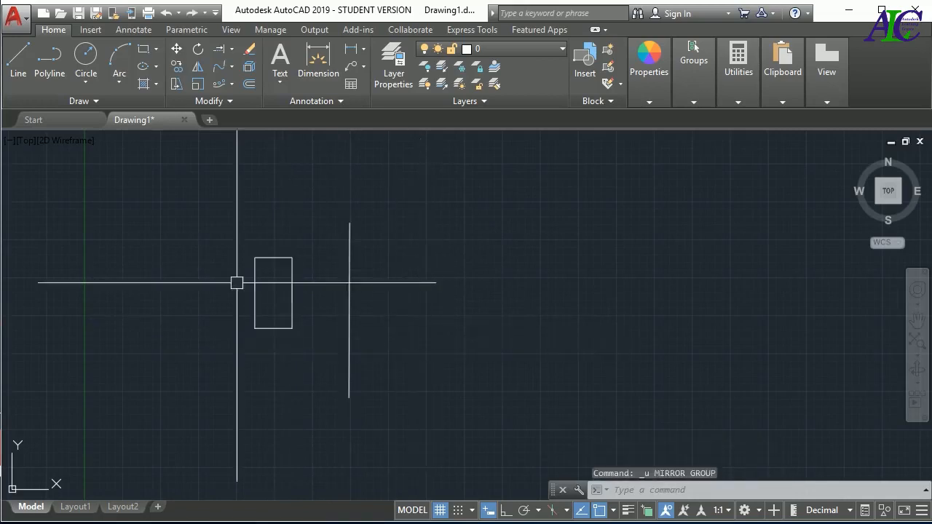
Mirror the rectangle across the vertical line, using its lower and upper endpoints, and erase the source rectangle
left_click(197, 66)
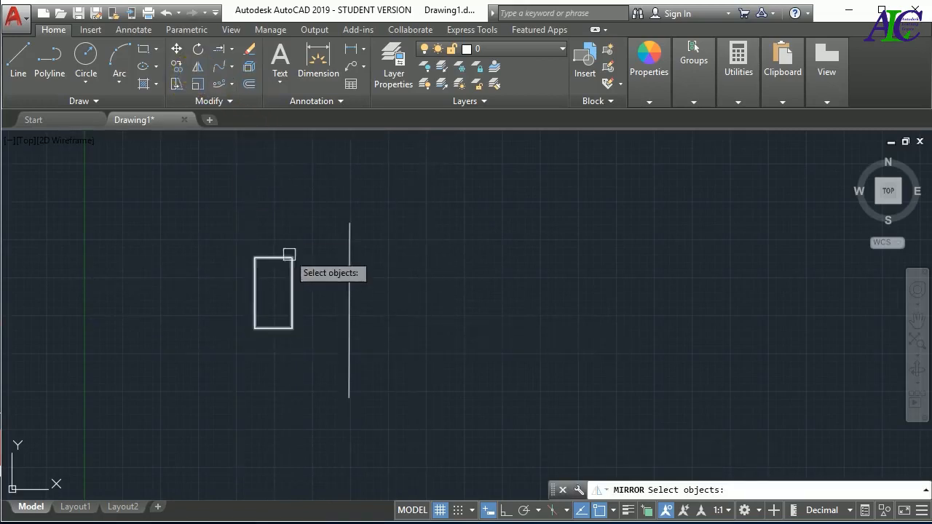
left_click(316, 220)
left_click(239, 368)
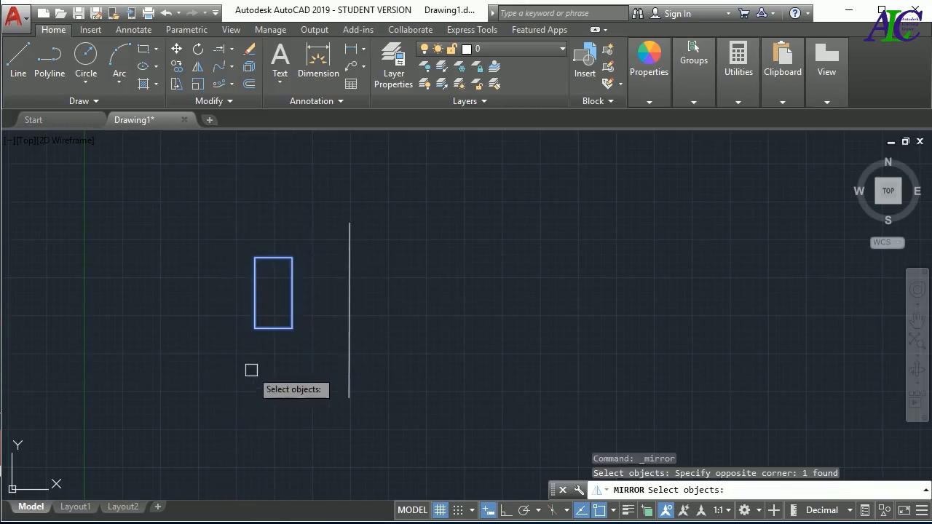
key("Return")
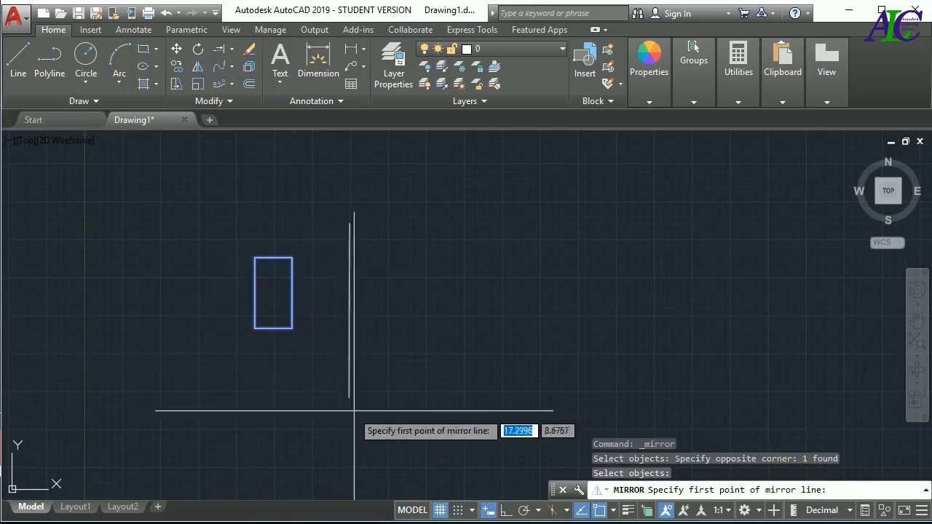
left_click(348, 397)
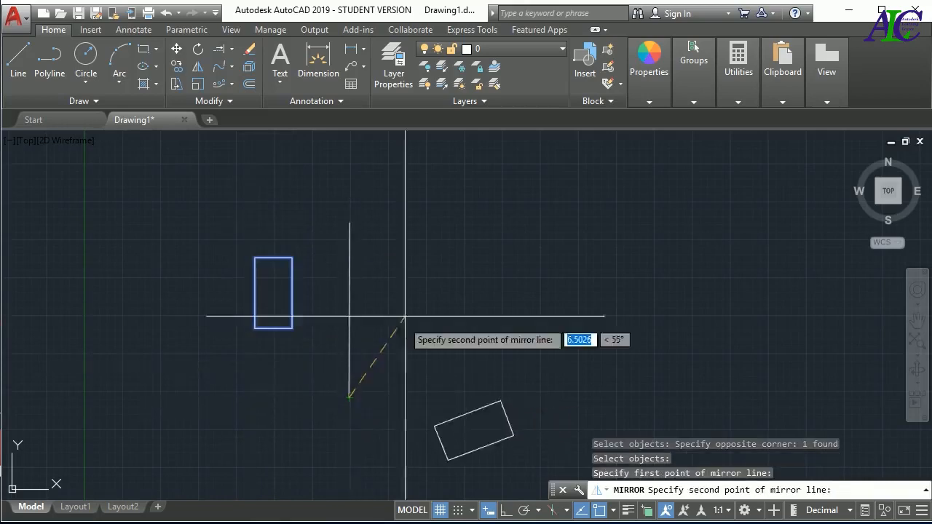
left_click(349, 222)
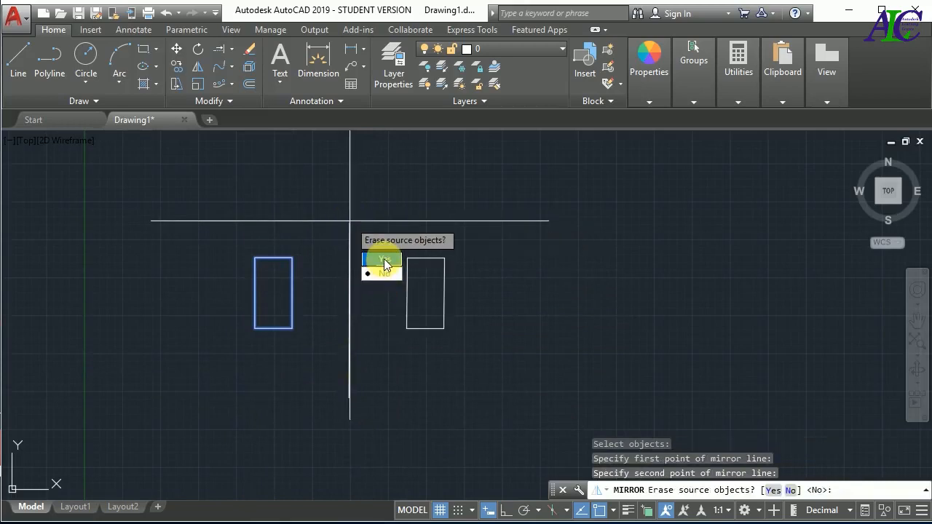
left_click(384, 264)
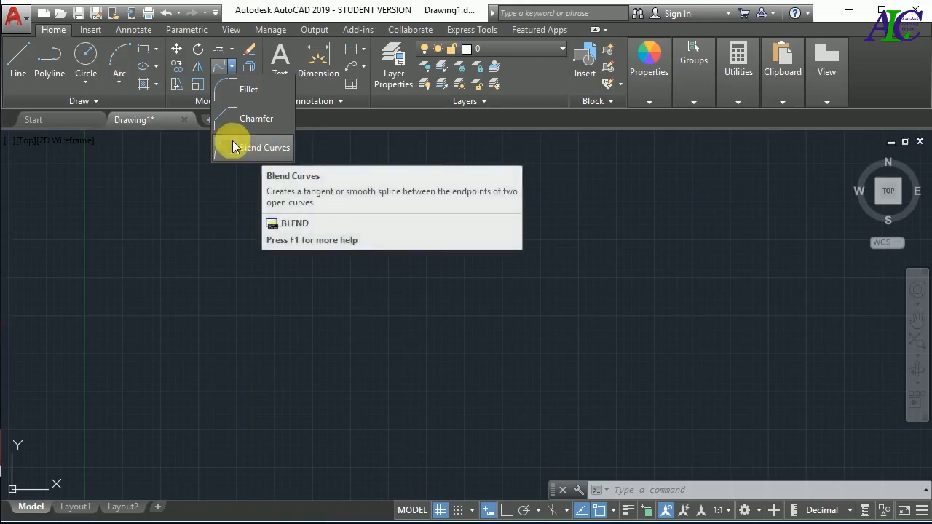
Draw a wide horizontal rectangle about 10 units high in the empty drawing area
left_click(147, 48)
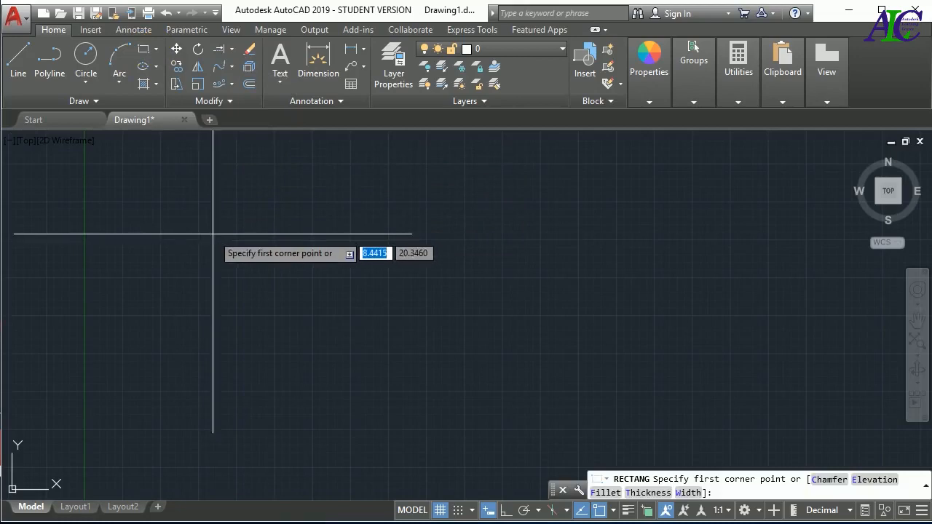
left_click(214, 211)
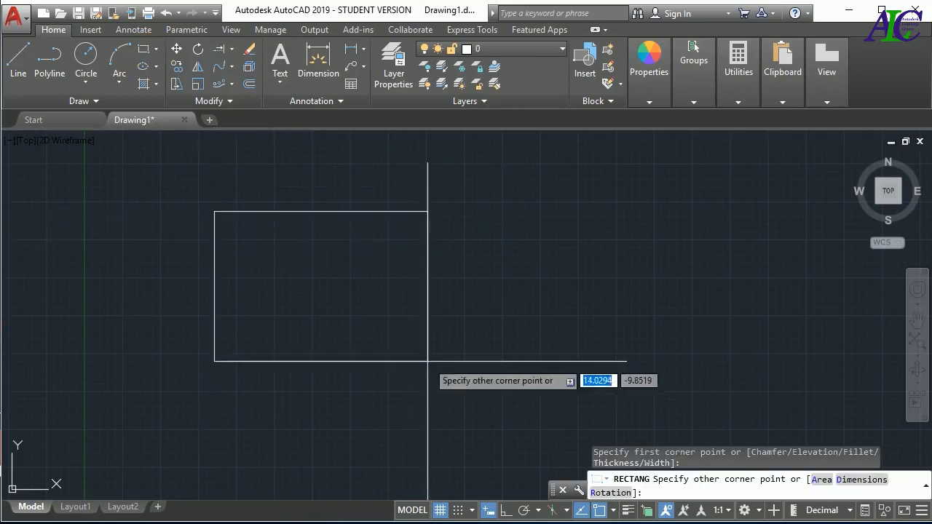
left_click(553, 362)
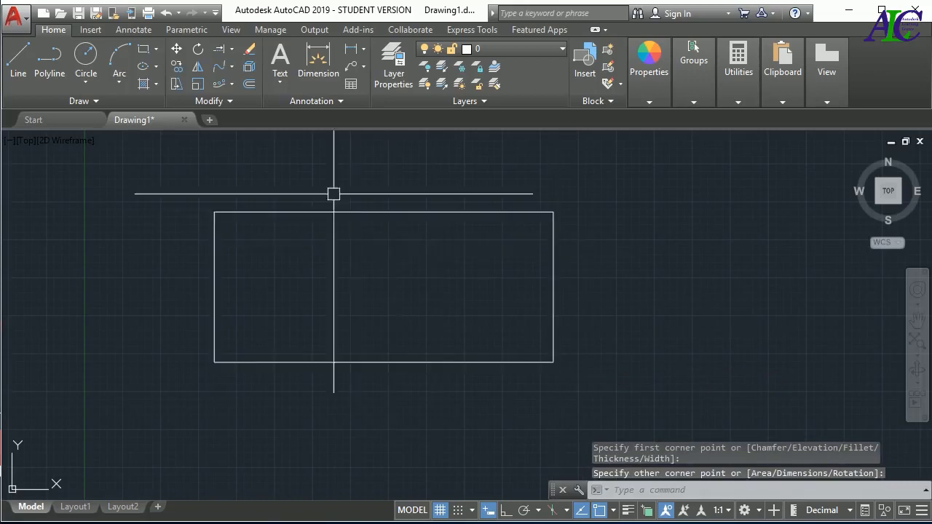
Fillet all corners of the rectangle as a polyline with a radius of 3, and undo the fillet
left_click(231, 67)
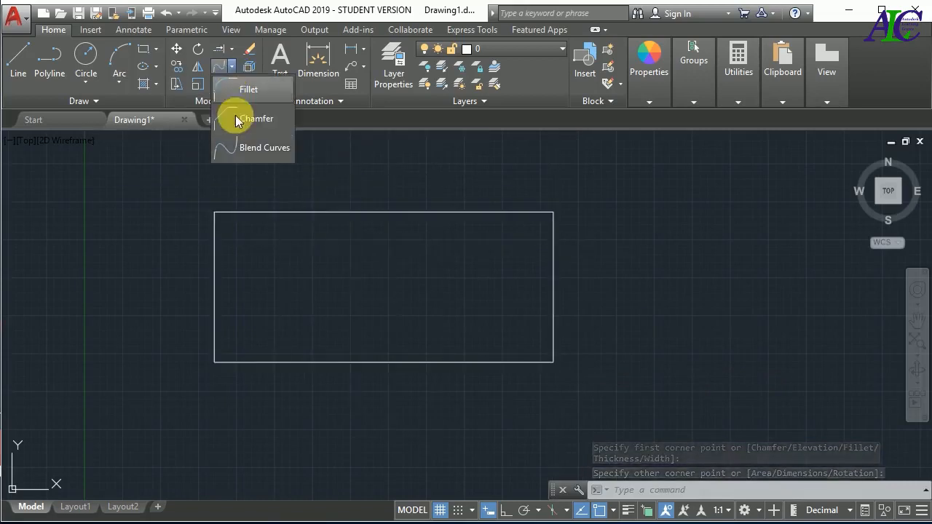
left_click(255, 92)
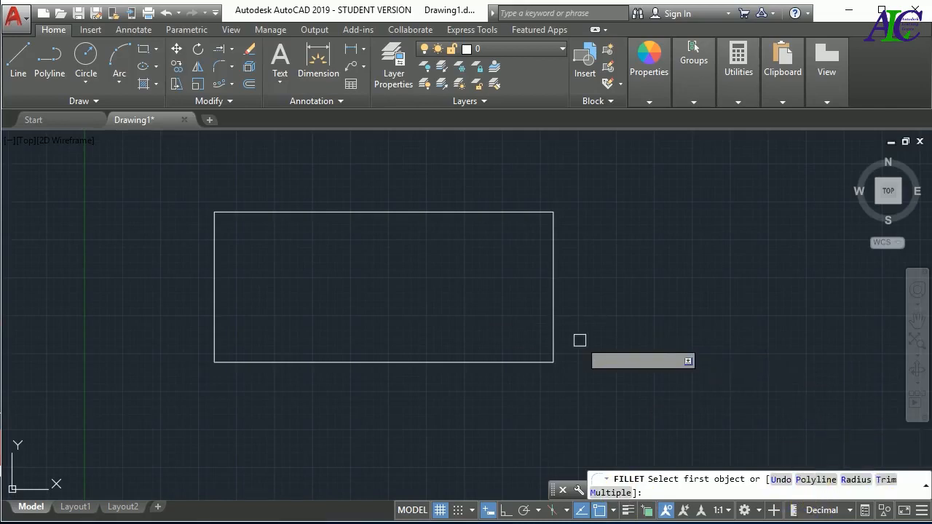
type("p")
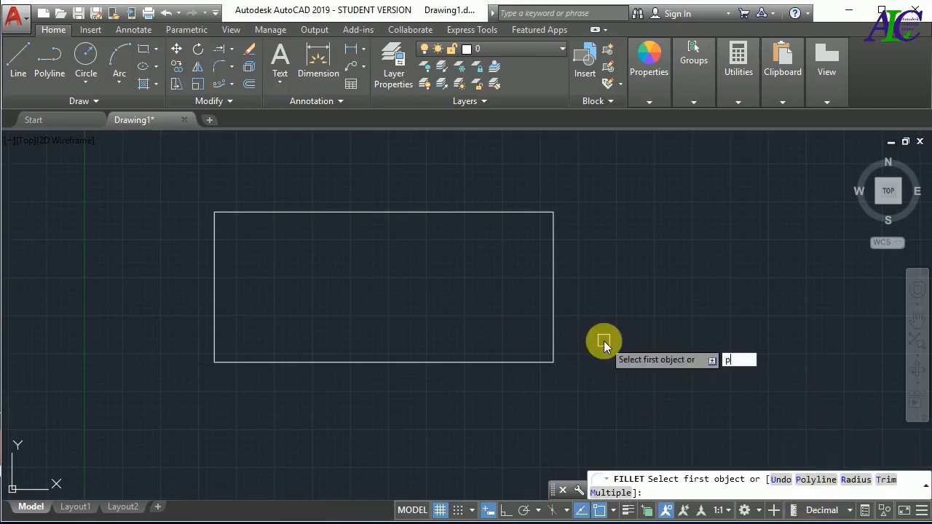
key("Return")
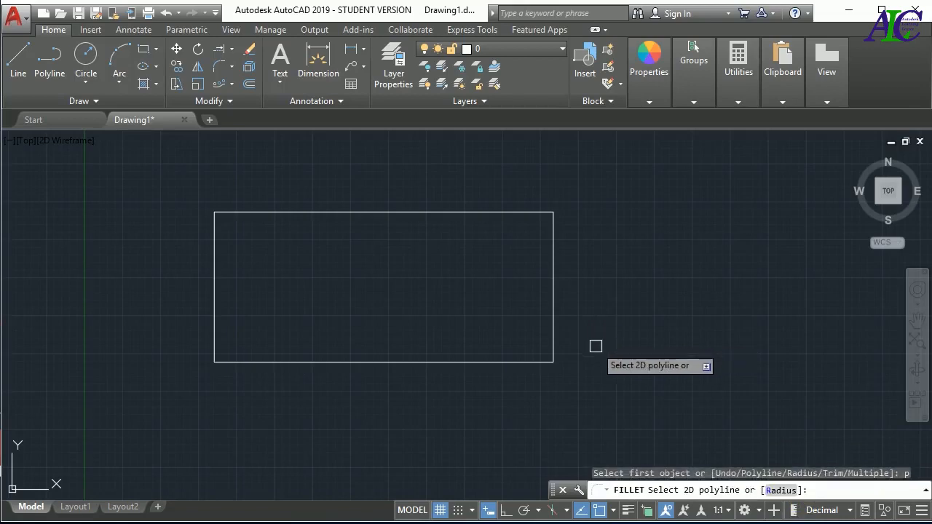
type("r")
key("Return")
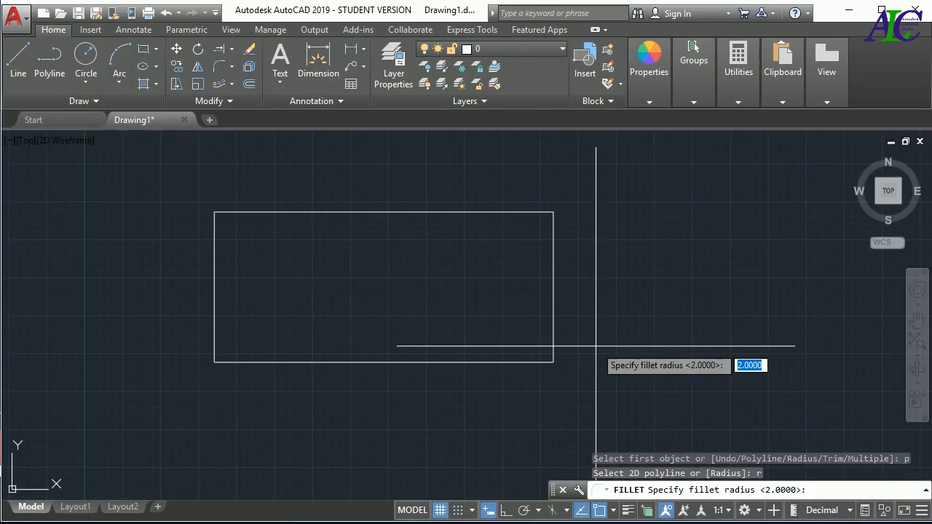
type("3")
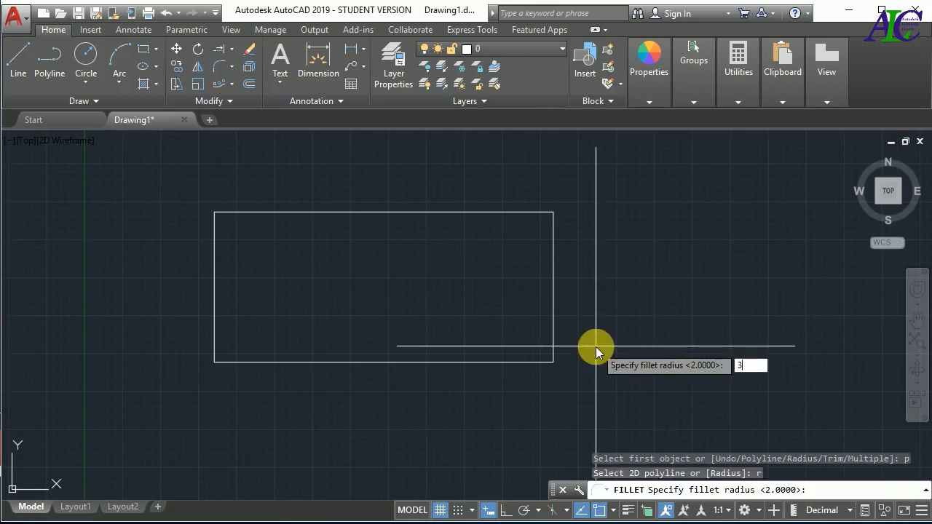
key("Return")
left_click(557, 305)
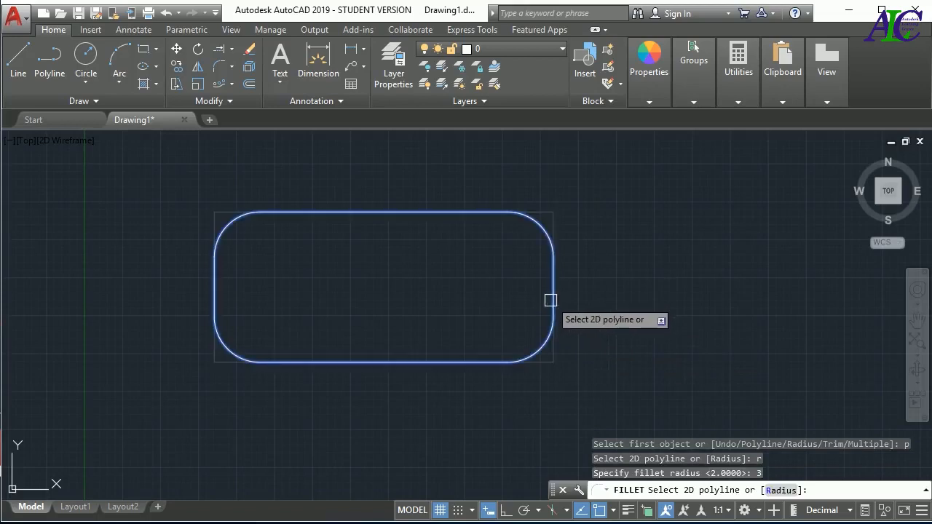
left_click(550, 300)
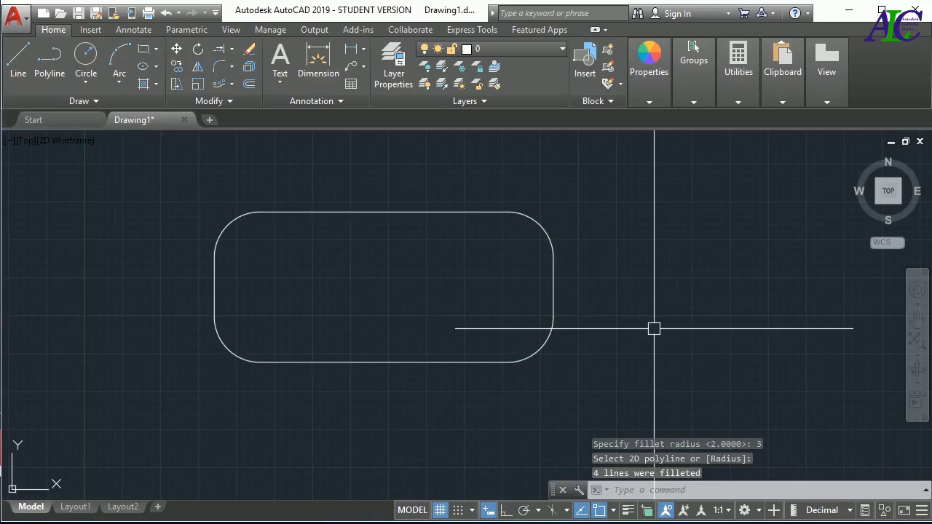
key("ctrl+z")
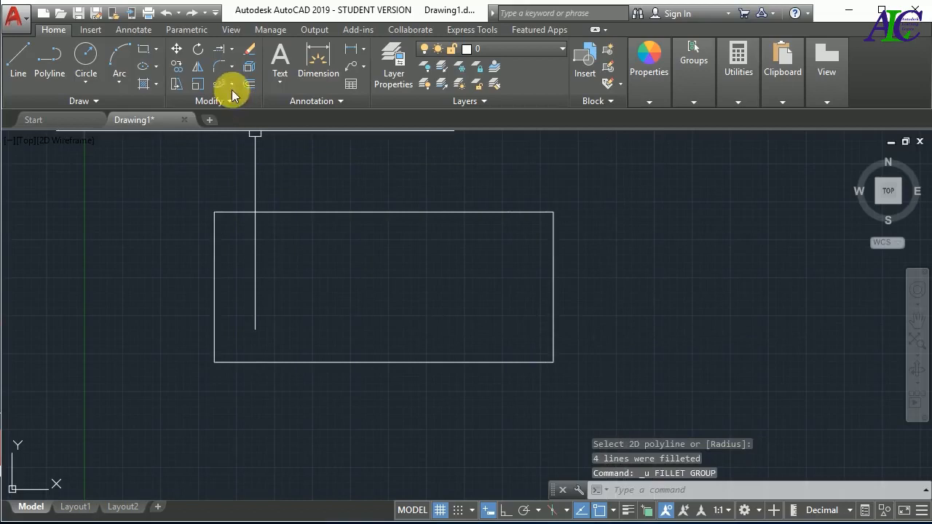
Fillet all corners of the rectangle as a polyline using the No trim mode
left_click(220, 66)
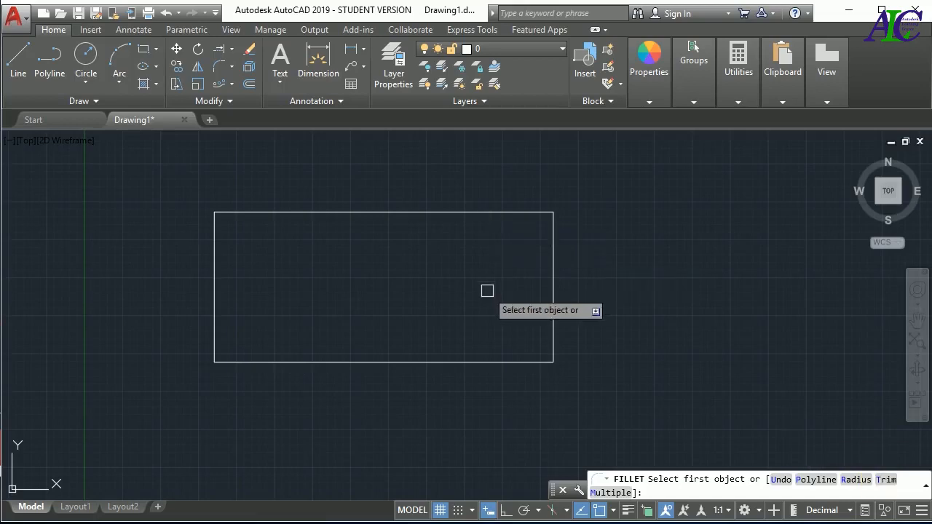
type("t")
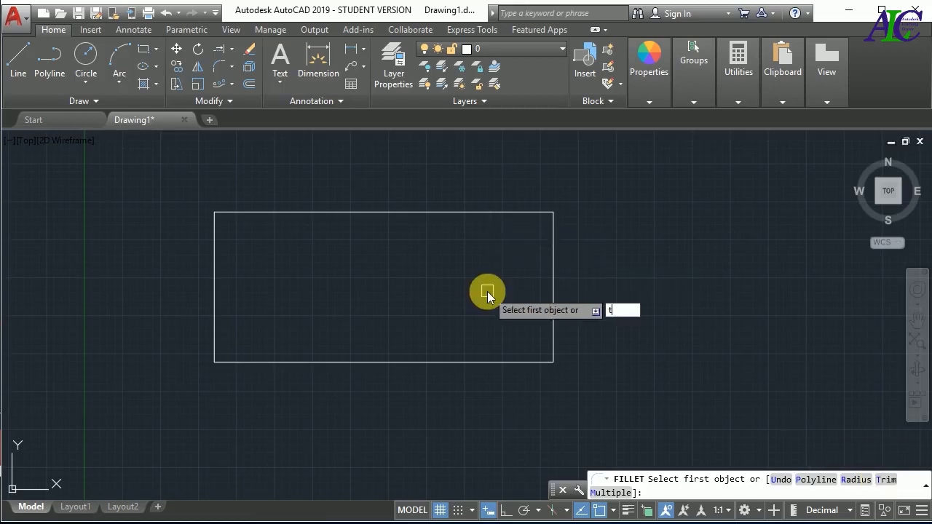
key("Return")
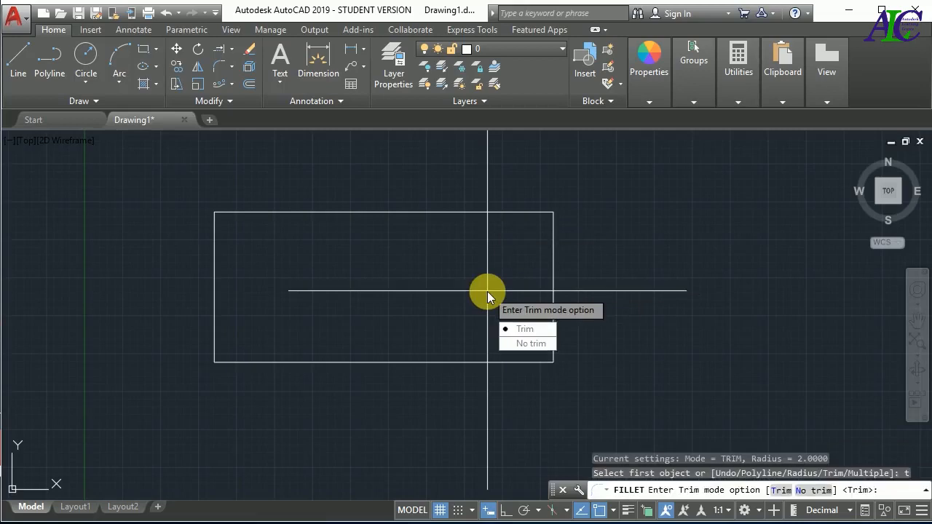
left_click(519, 344)
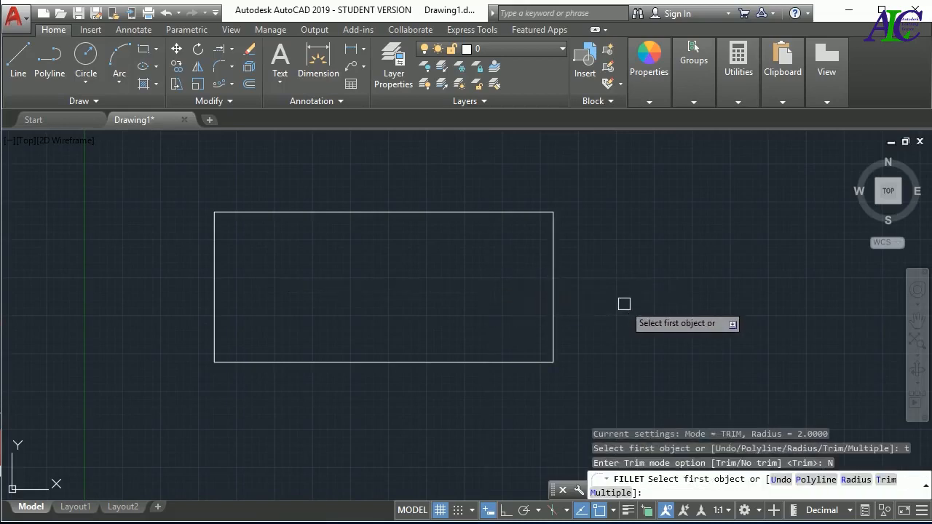
type("p")
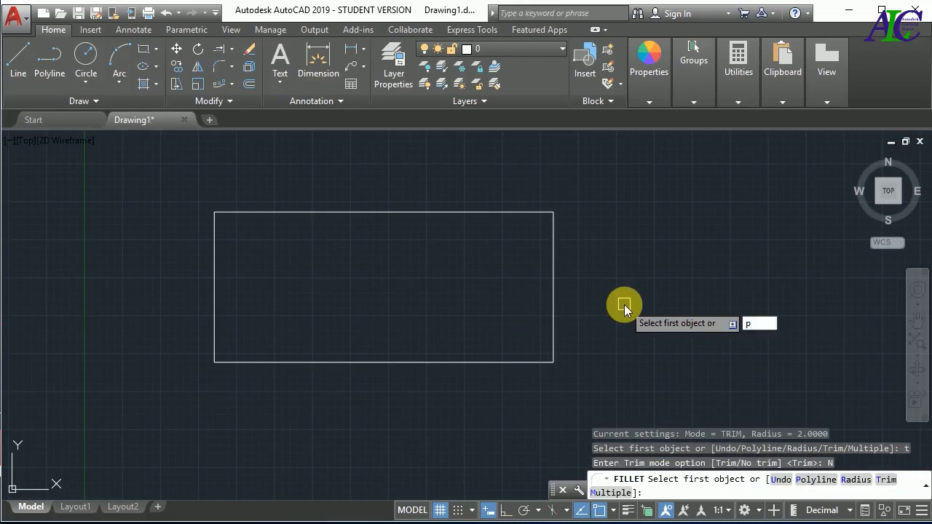
key("Return")
left_click(554, 310)
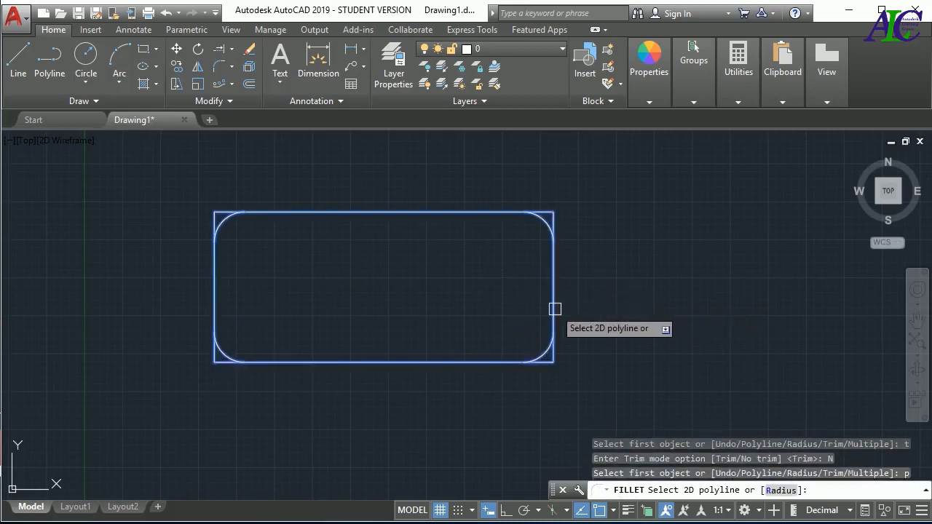
left_click(555, 310)
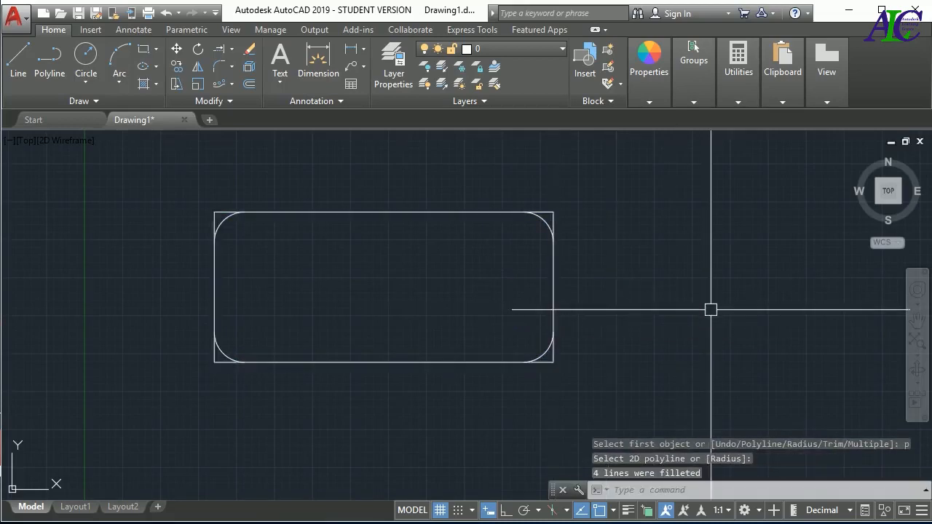
Inspect the rectangle's upper-right corner up close, and undo the untrimmed fillet
scroll(553, 218, "up", 5)
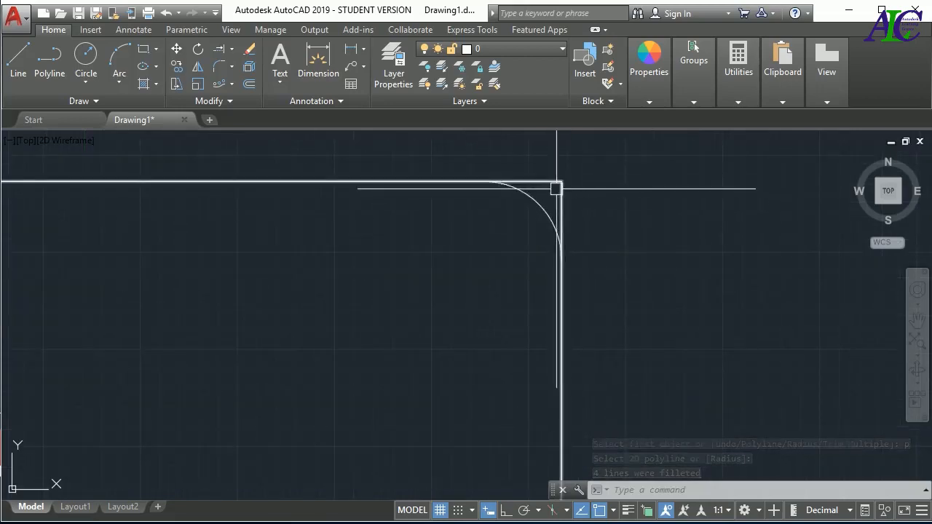
scroll(404, 244, "down", 3)
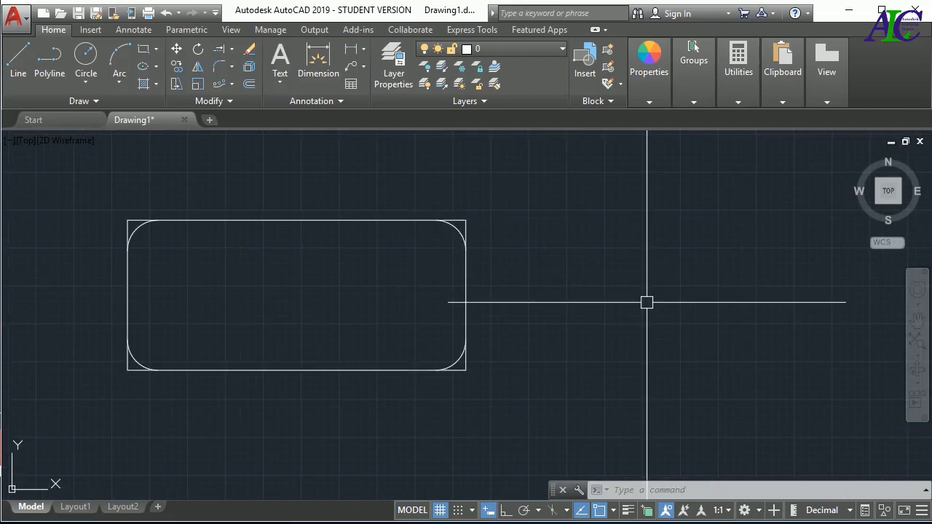
key("ctrl+z")
key("ctrl+z")
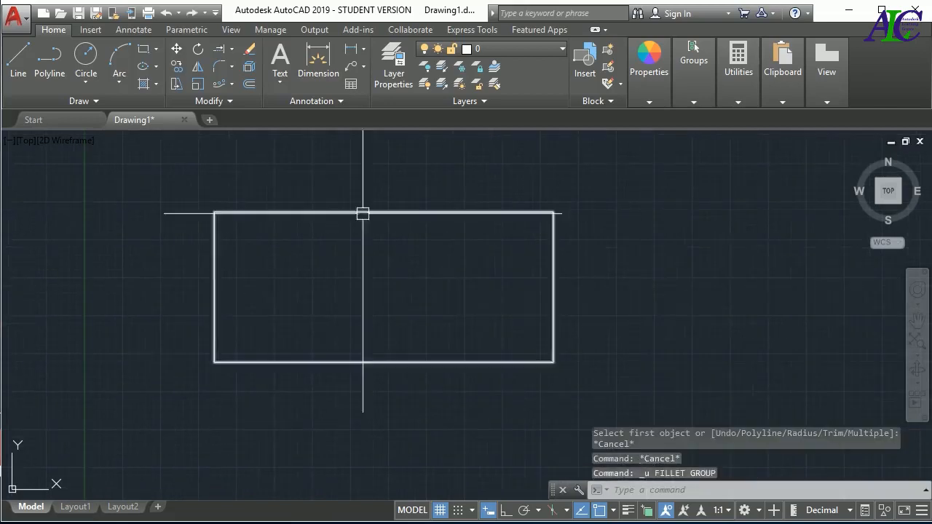
Fillet the rectangle's lower-right corner with a radius of 3, using the Multiple option
left_click(221, 68)
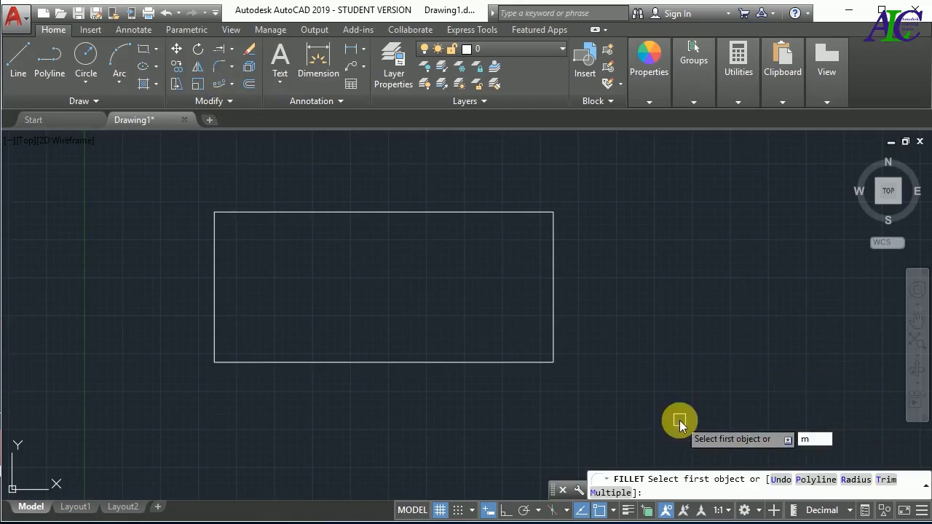
key("Return")
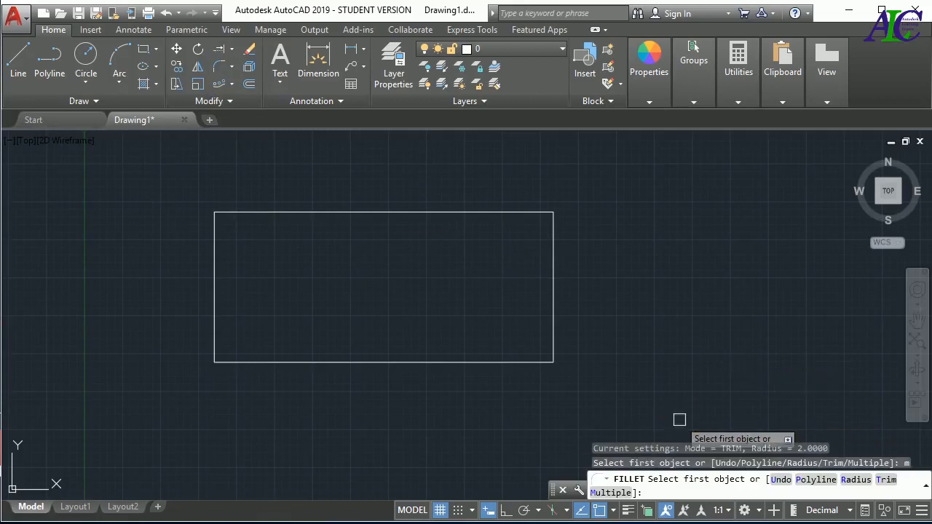
type("r")
key("Return")
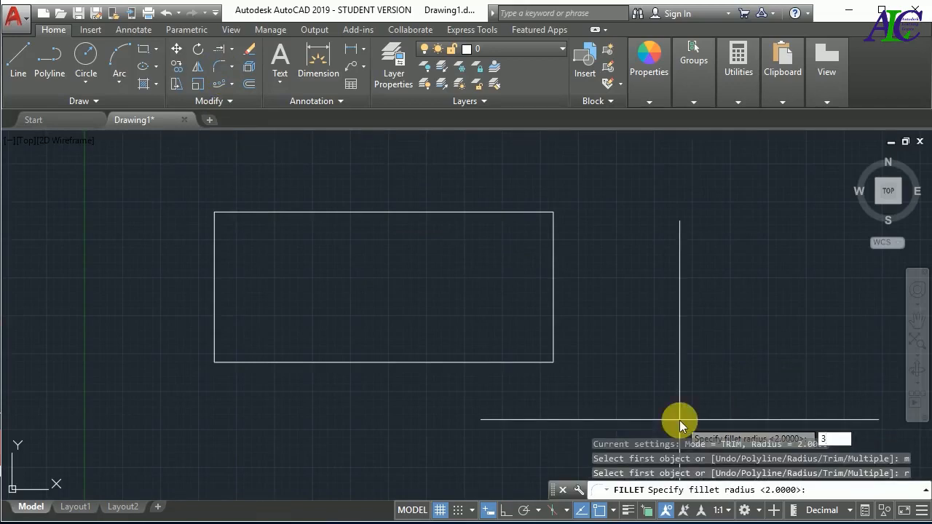
key("Return")
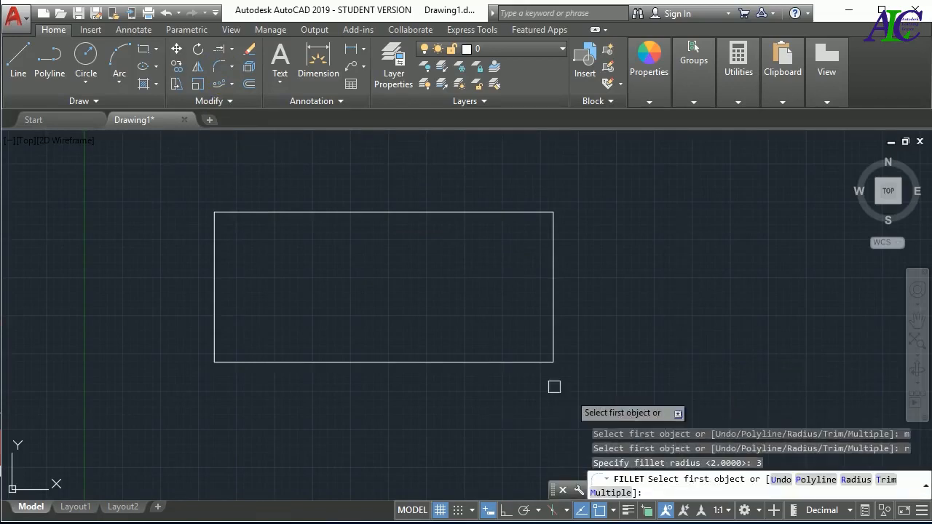
left_click(469, 360)
left_click(552, 313)
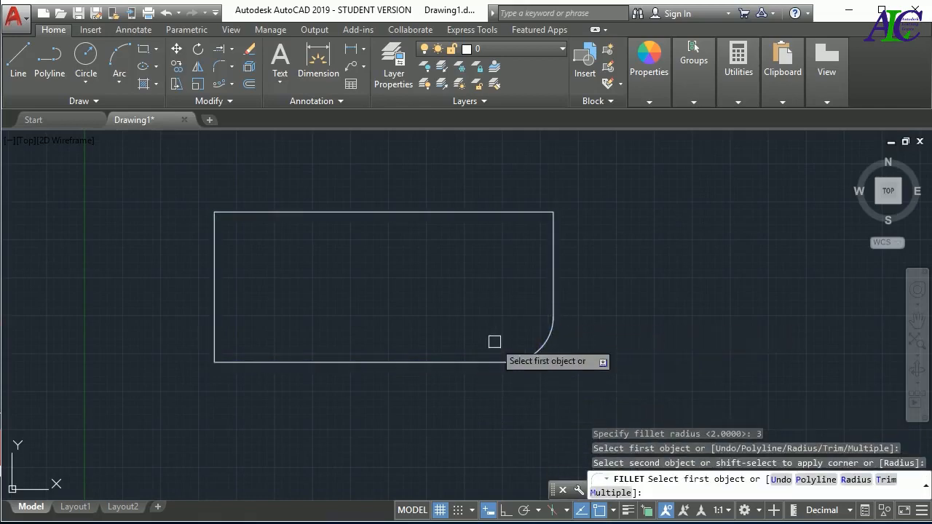
Fillet the rectangle's three remaining corners within the same command, end it and undo the fillets
left_click(477, 212)
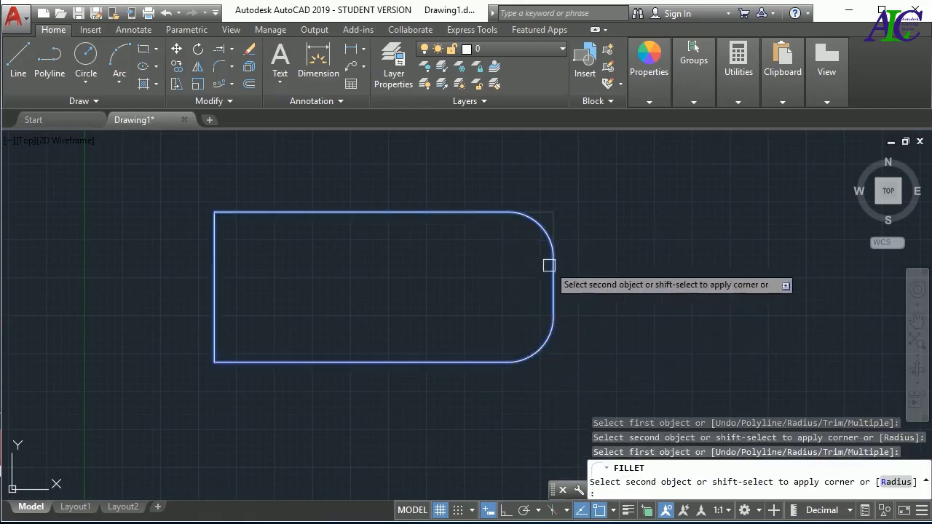
left_click(546, 271)
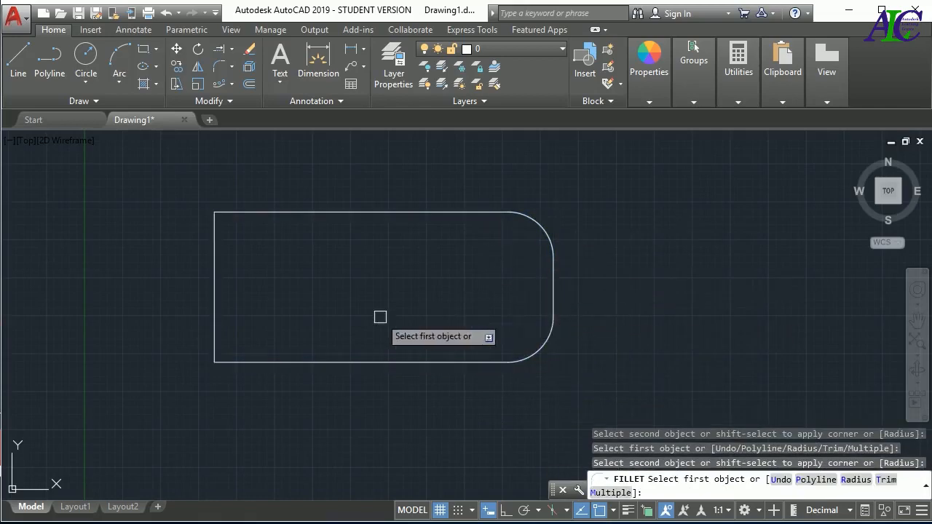
left_click(323, 213)
left_click(215, 276)
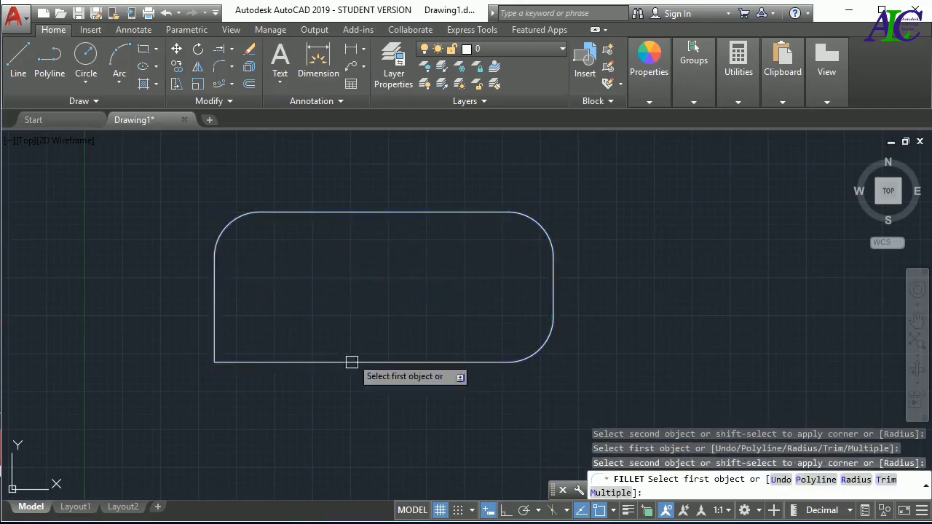
left_click(311, 363)
left_click(214, 324)
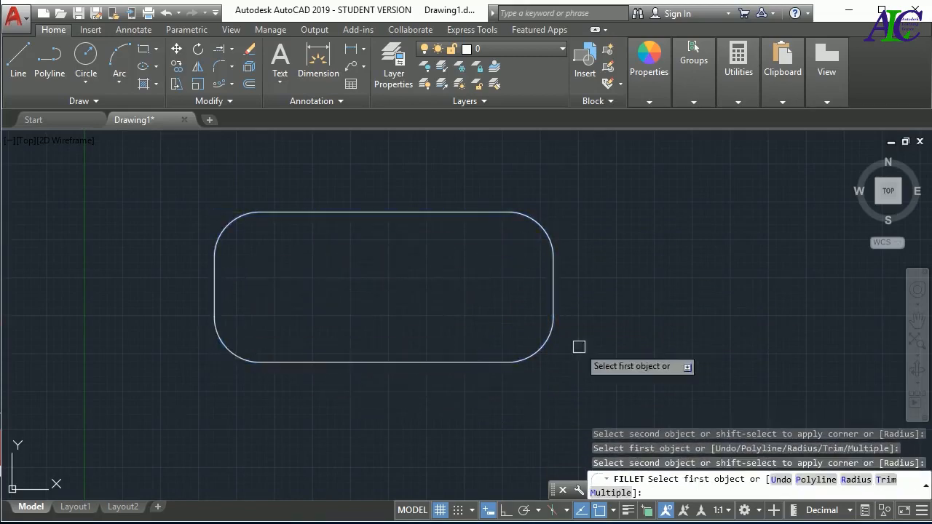
key("Escape")
key("Escape")
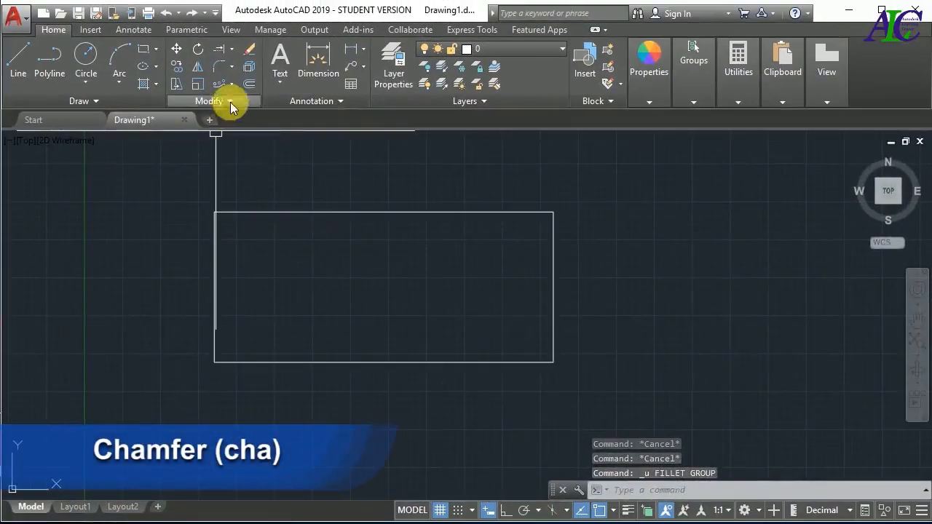
Chamfer all corners of the rectangle as a polyline with both distances set to 3, and undo the chamfer
left_click(232, 69)
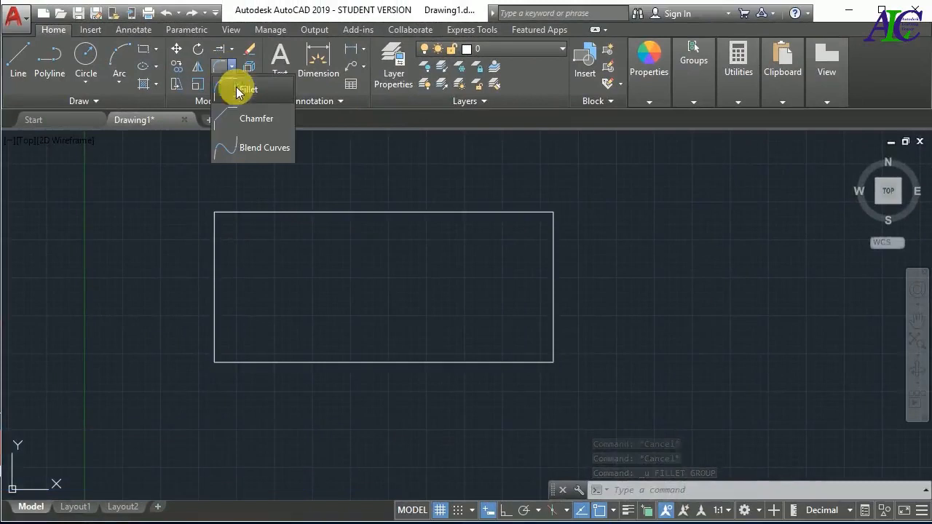
left_click(255, 120)
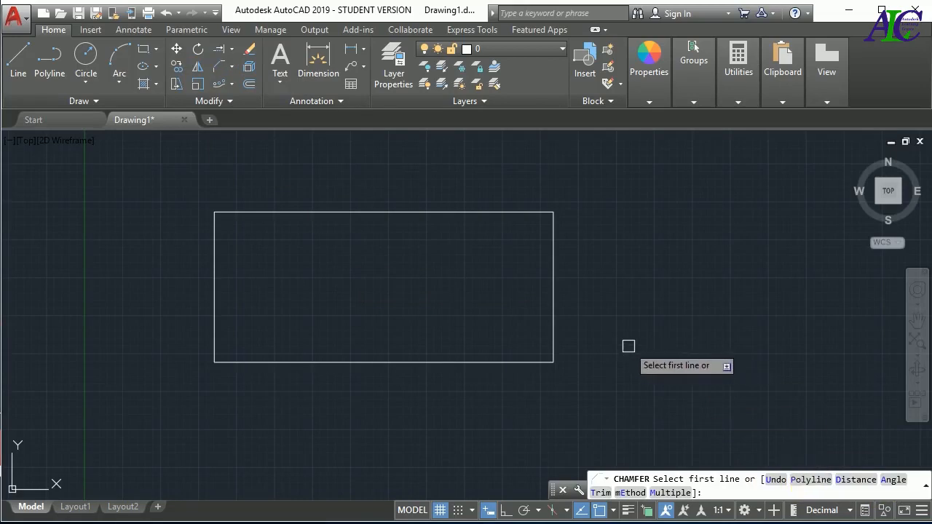
key("Return")
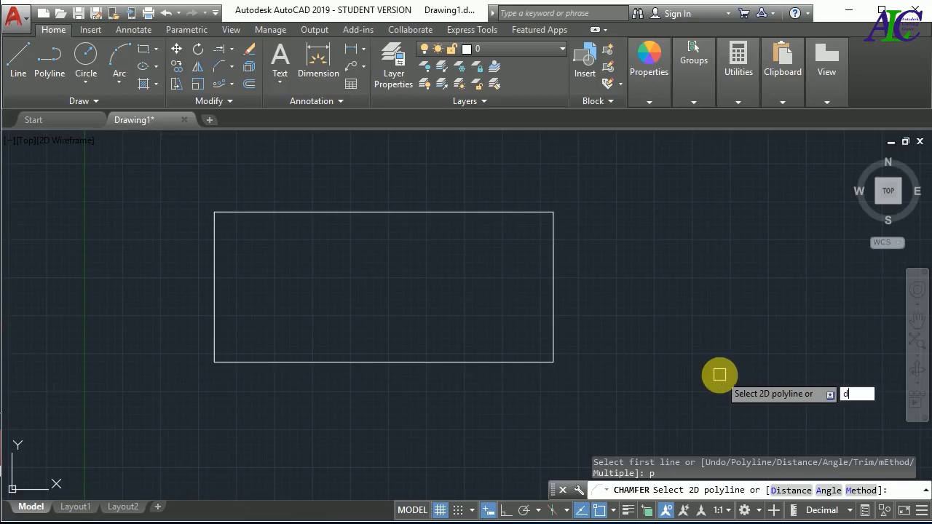
key("Return")
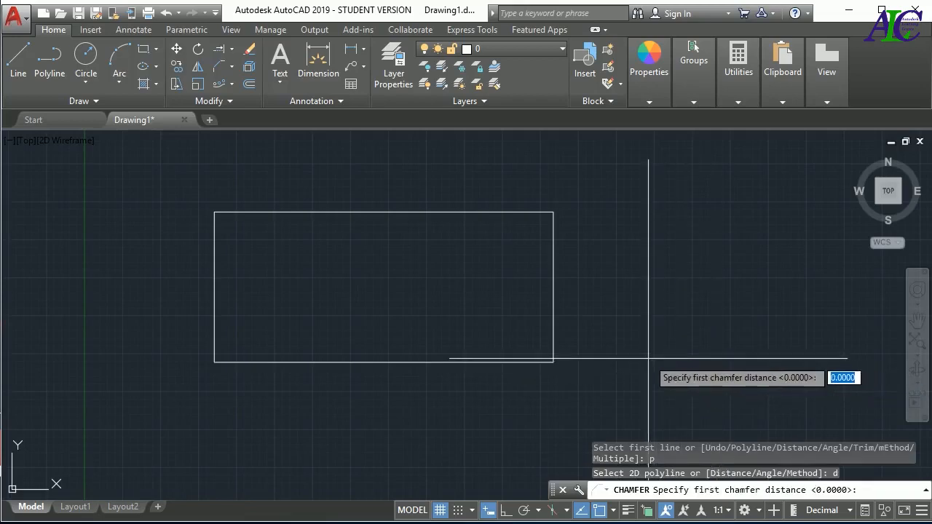
key("Return")
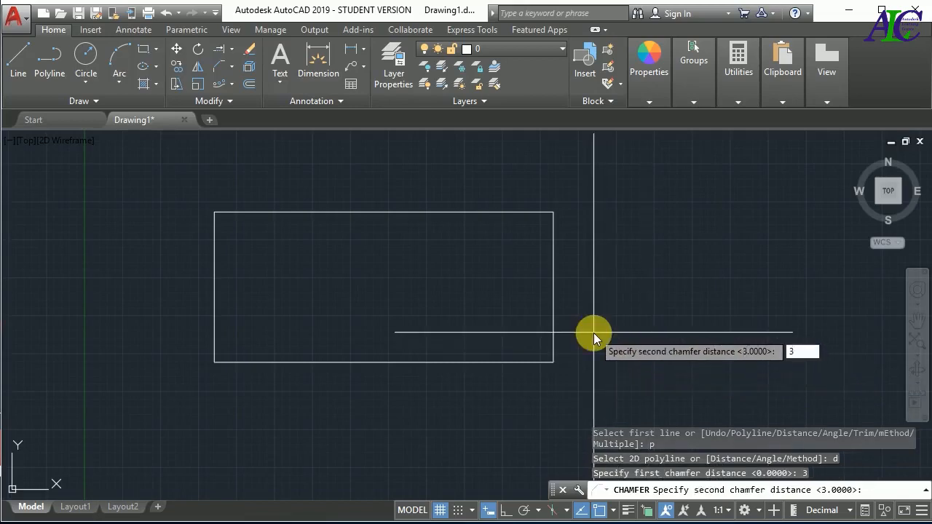
key("Return")
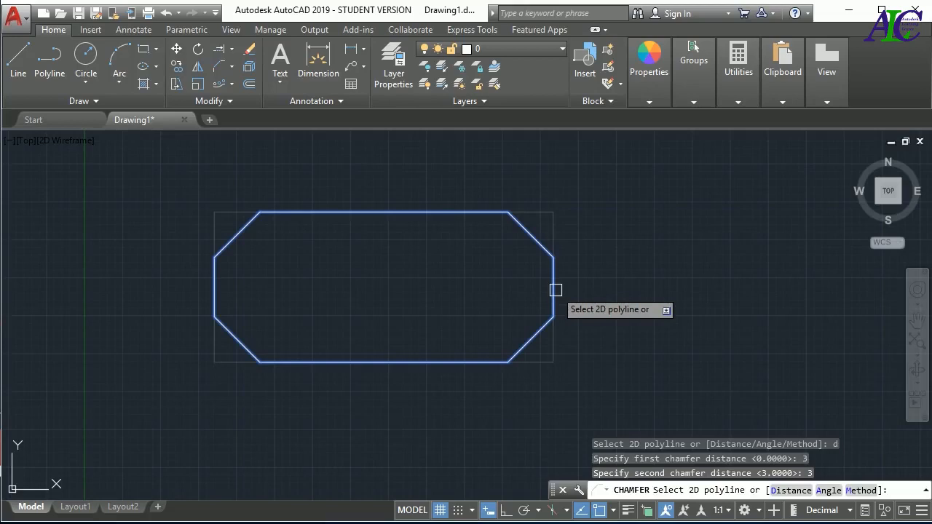
left_click(556, 290)
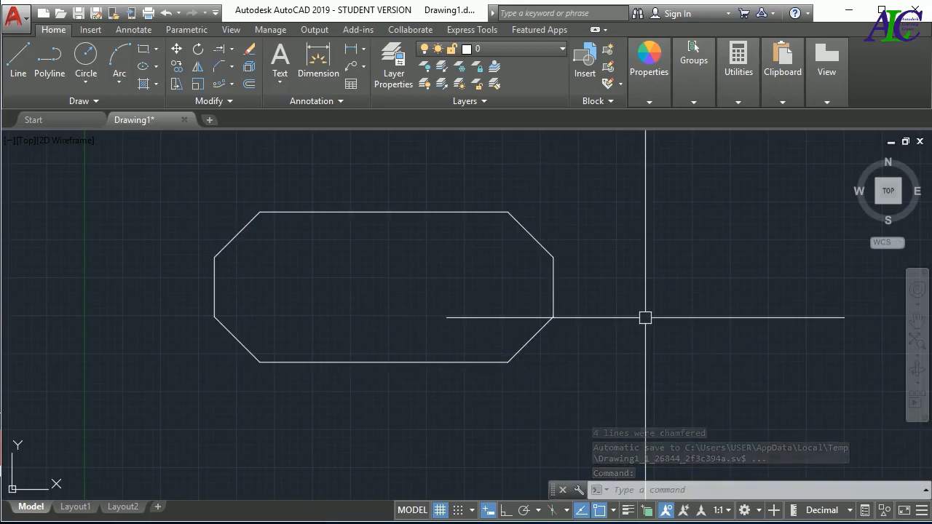
key("ctrl+z")
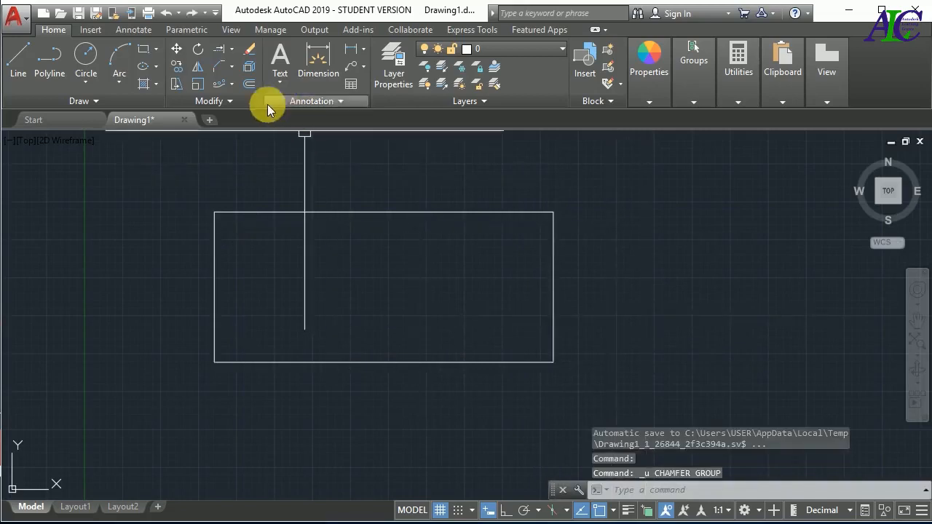
left_click(218, 64)
key("Escape")
key("Escape")
key("Escape")
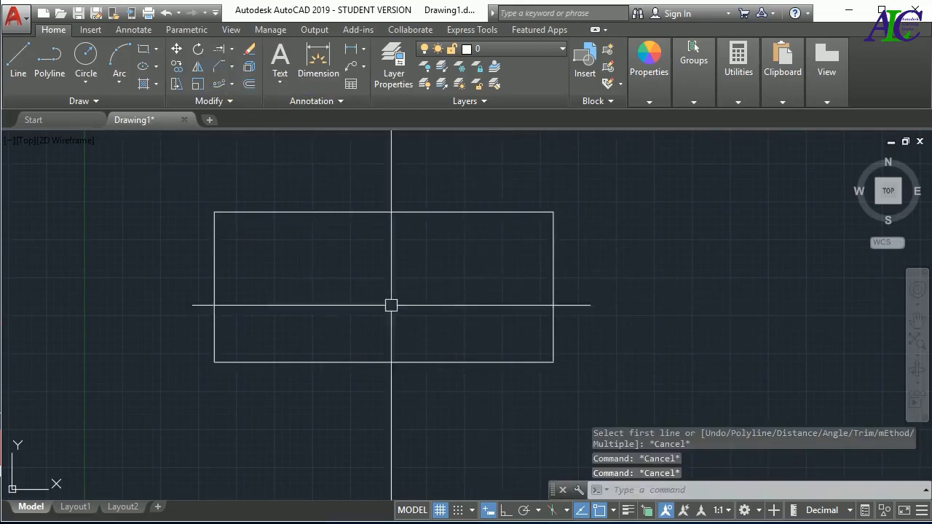
Chamfer the rectangle's upper-right corner in No trim mode, with a first distance of 3 and a second distance of 2
left_click(230, 71)
left_click(244, 115)
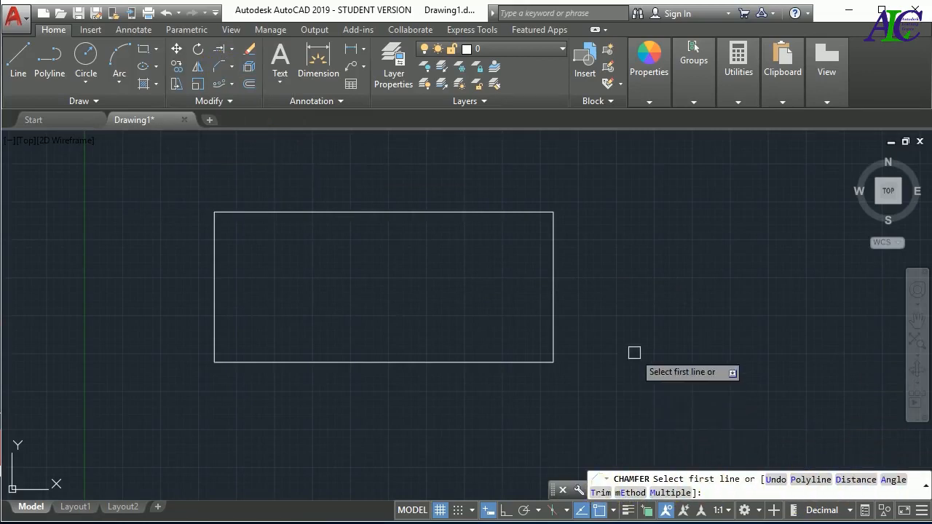
left_click(603, 494)
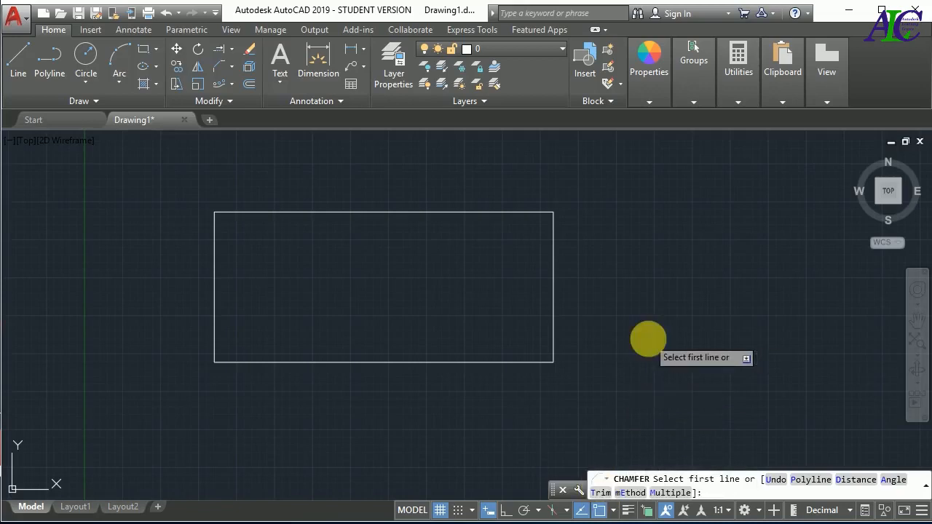
type("t")
key("Return")
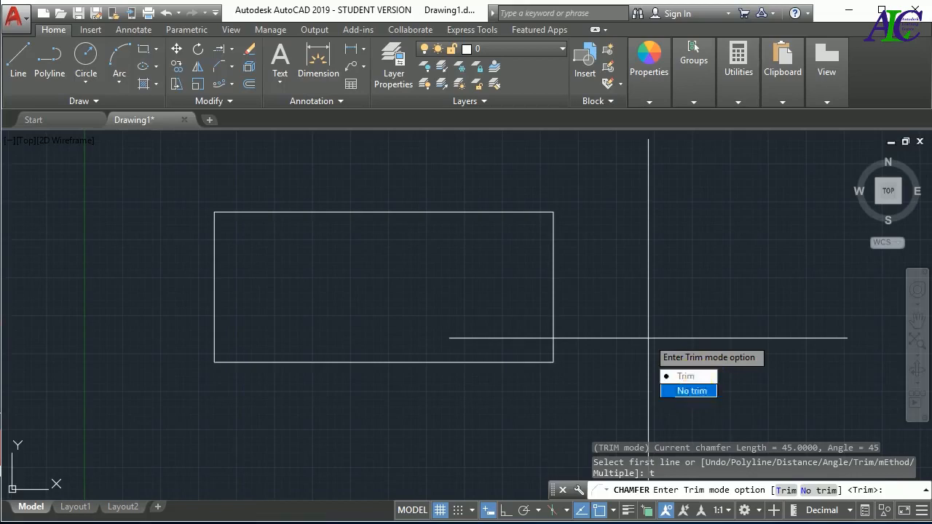
left_click(690, 391)
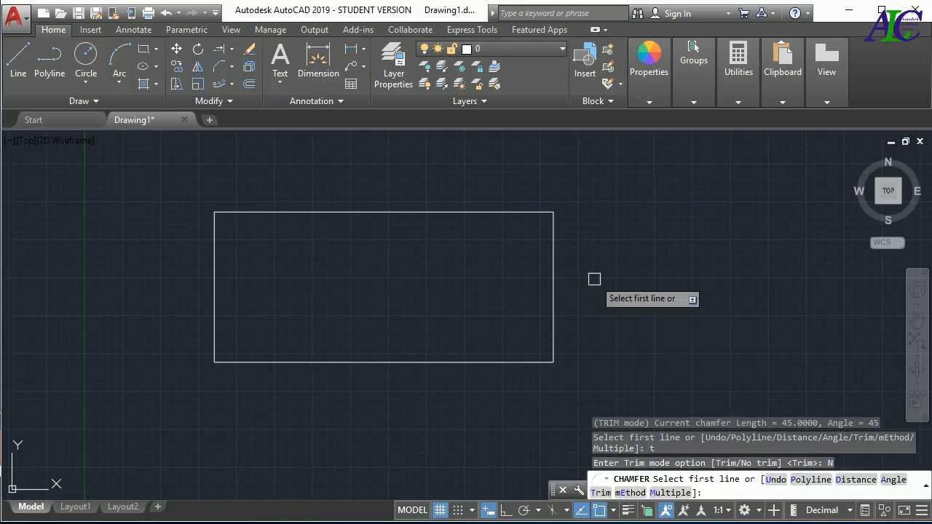
key("Return")
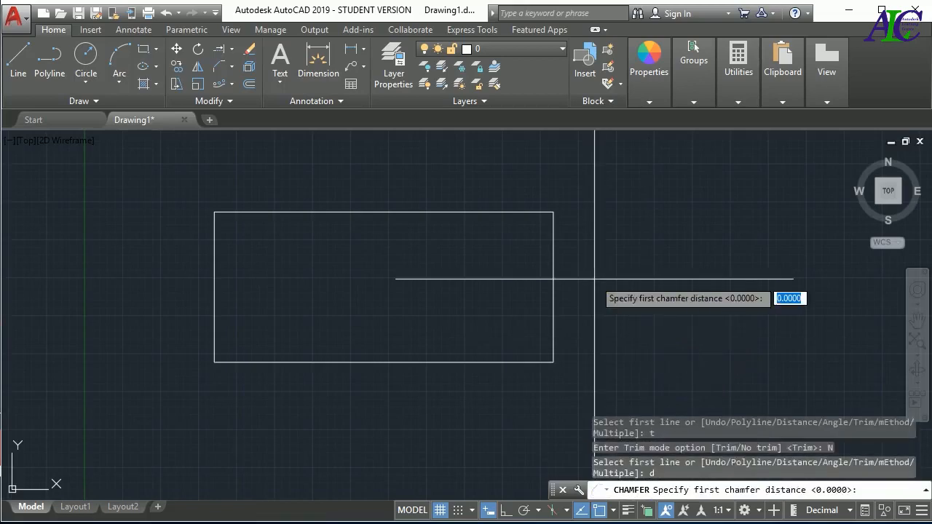
key("Return")
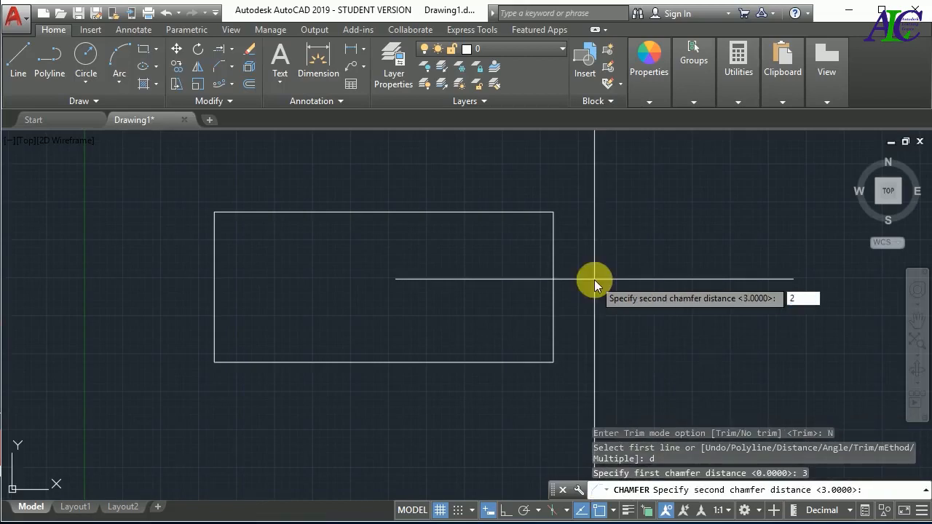
key("Return")
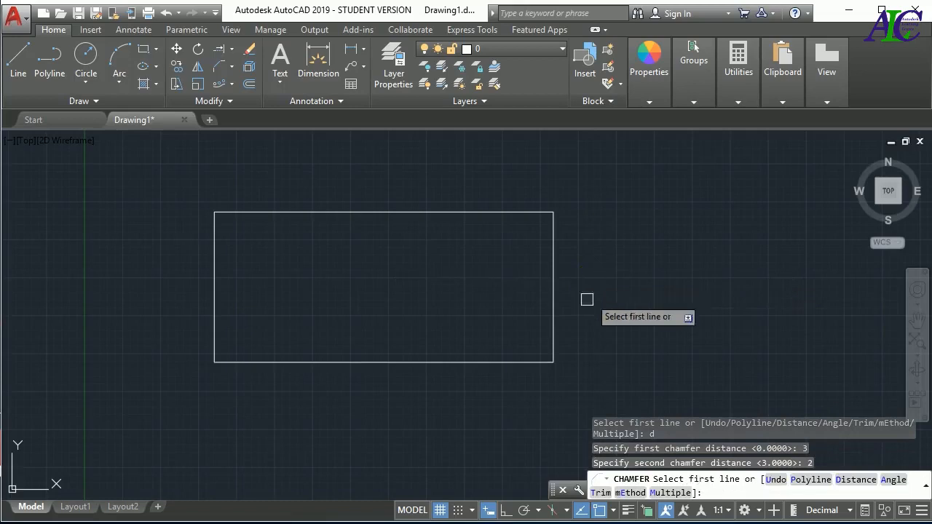
left_click(552, 314)
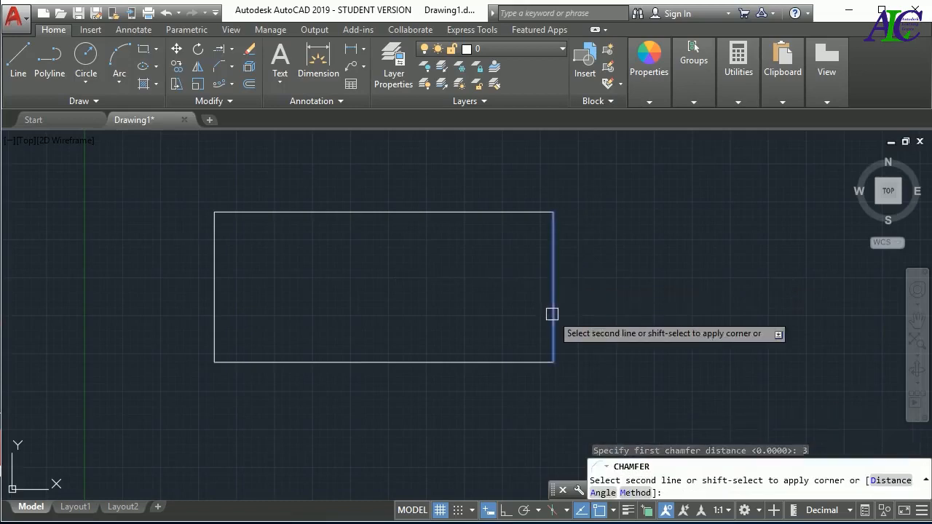
left_click(485, 212)
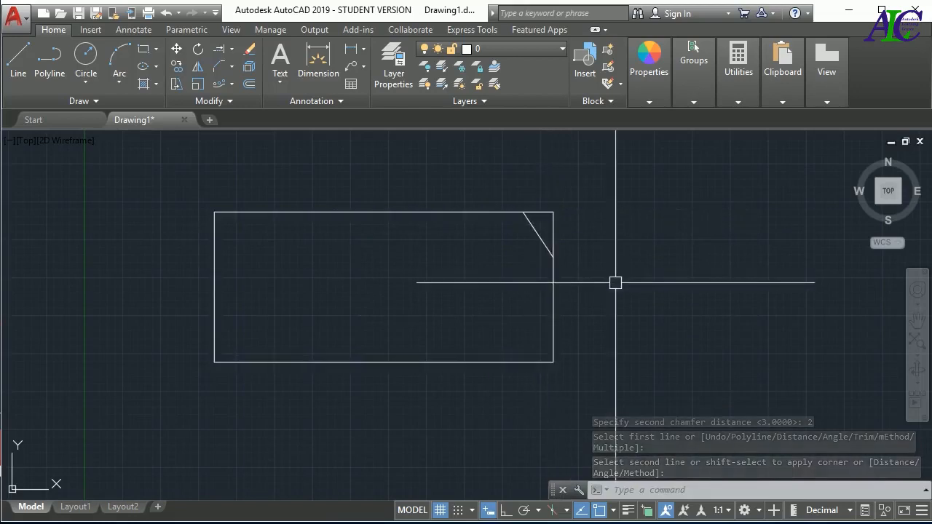
Chamfer the rectangle's lower-right, lower-left and upper-left corners with the same No trim mode and distances
type("cha")
key("Return")
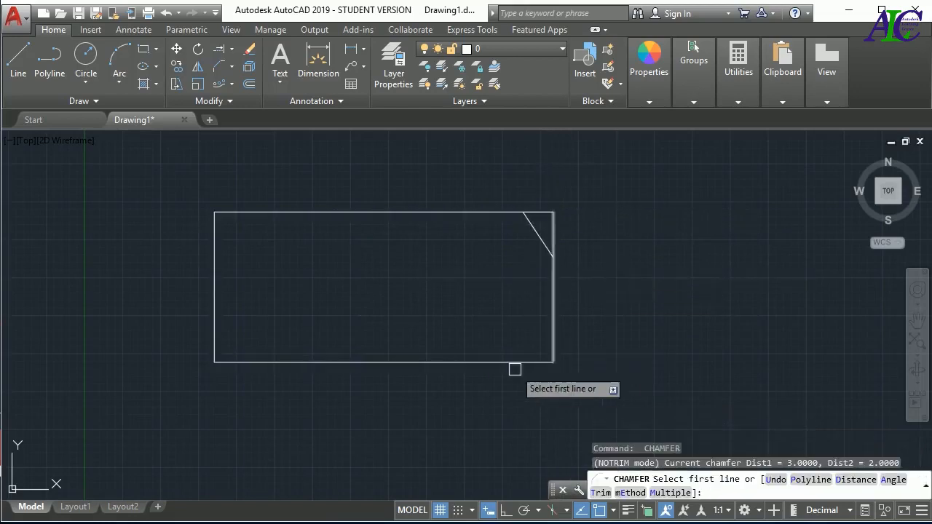
left_click(473, 359)
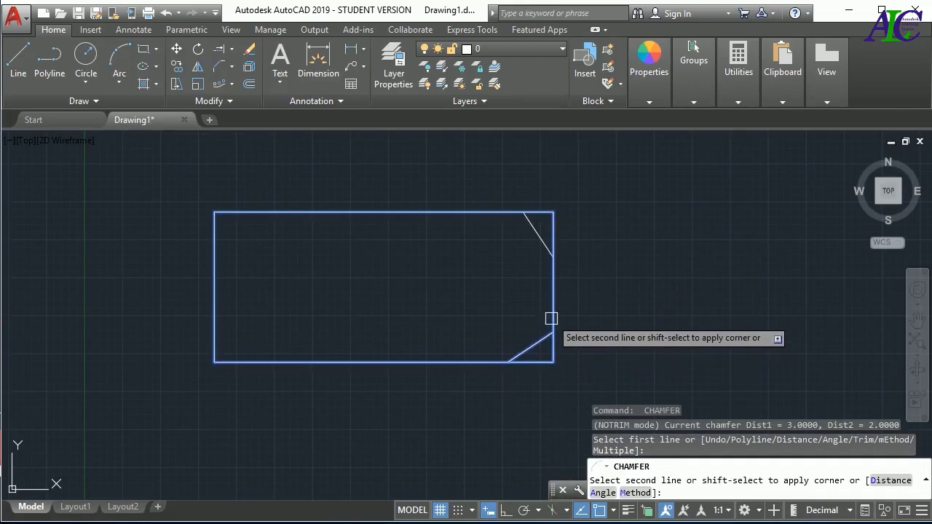
left_click(551, 318)
key("Return")
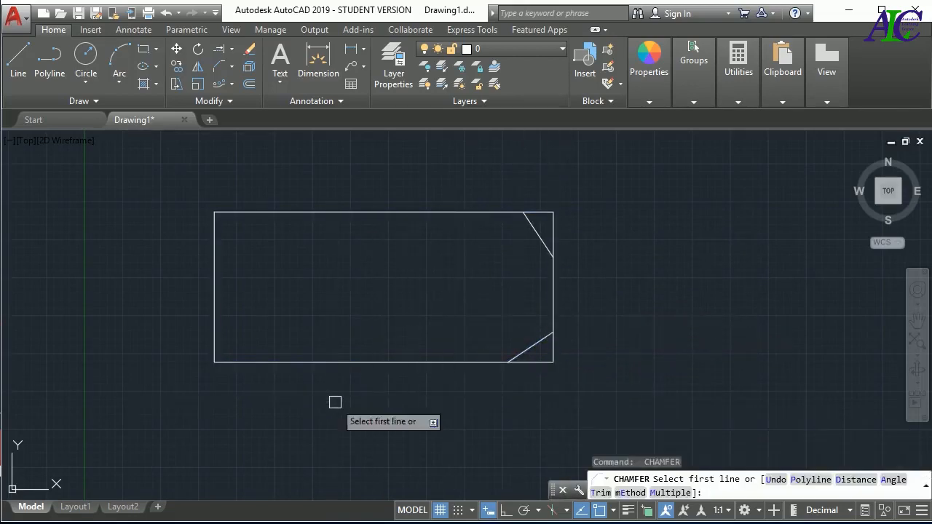
left_click(255, 361)
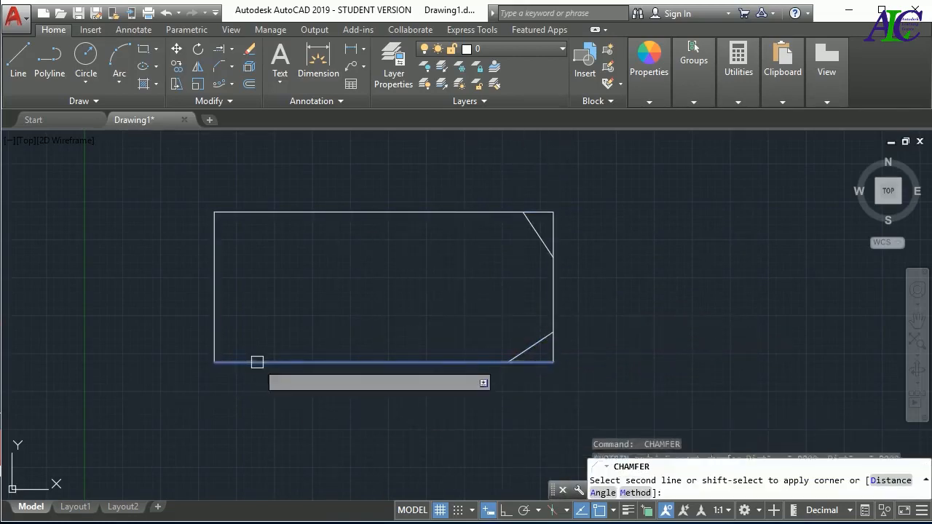
left_click(218, 321)
key("Return")
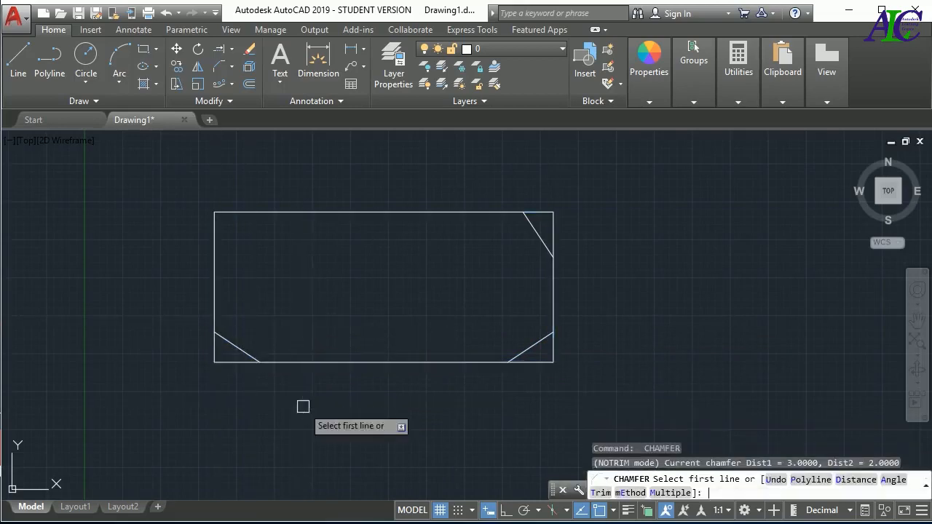
left_click(217, 257)
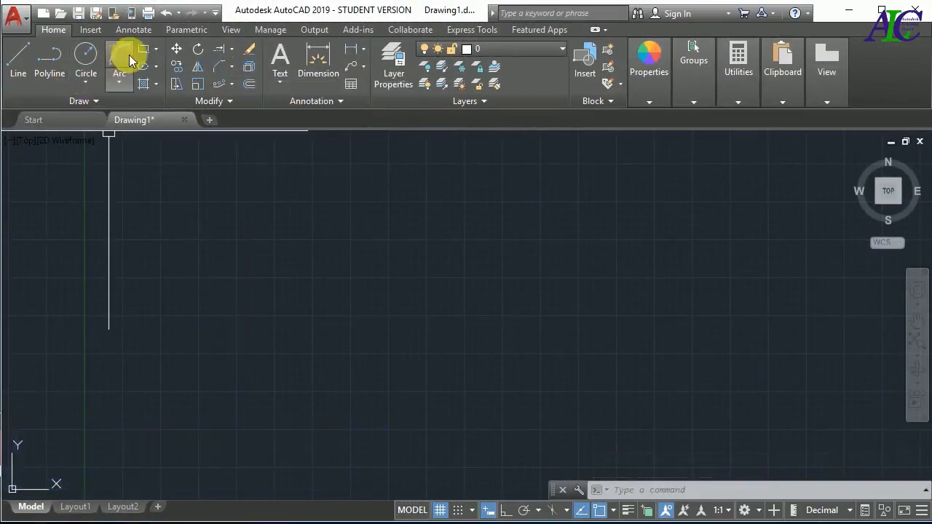
Draw a new, smaller rectangle near the middle of the empty drawing area and end the command
left_click(143, 49)
left_click(326, 233)
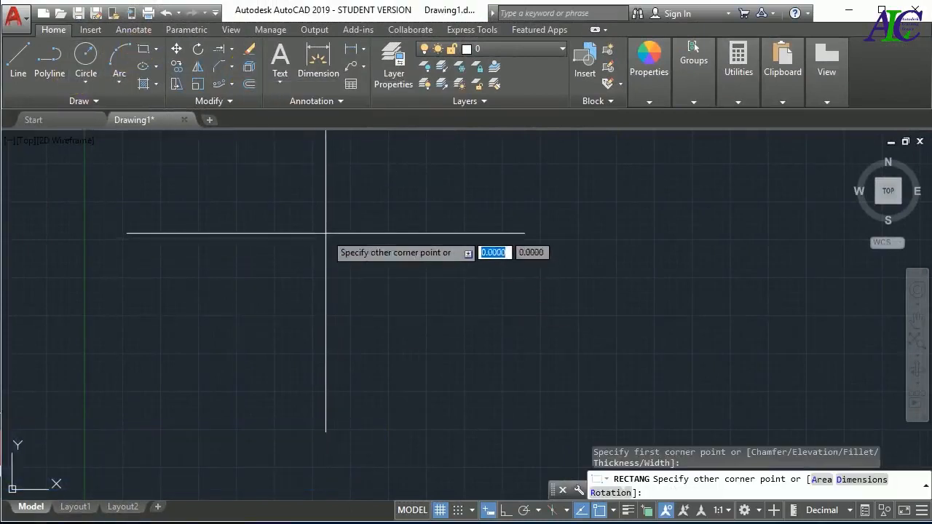
left_click(464, 328)
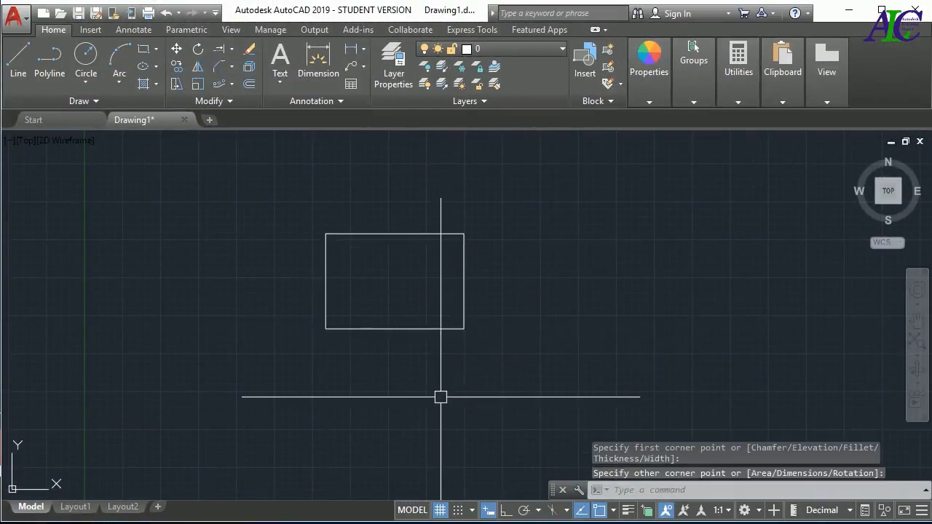
key("Escape")
key("Escape")
key("Escape")
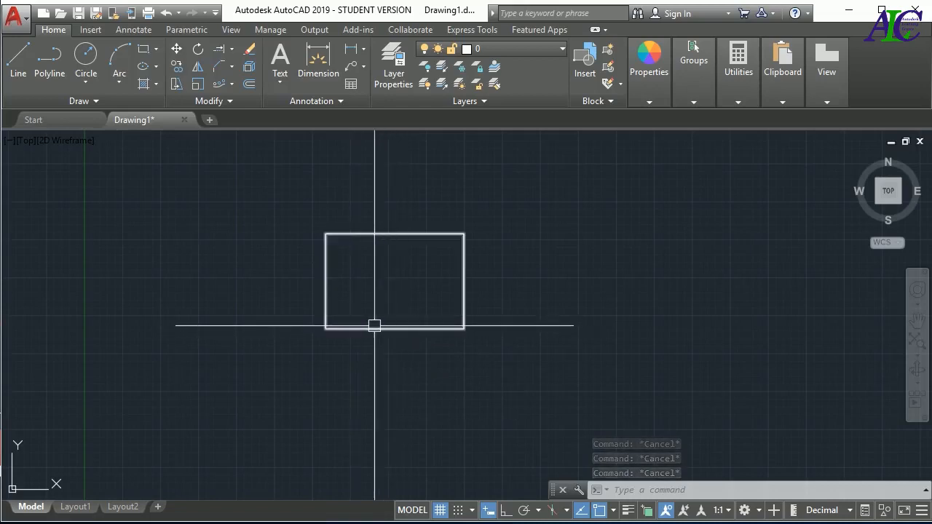
Explode the preselected rectangle, check its sides by selecting them individually, and undo the explode
left_click(372, 329)
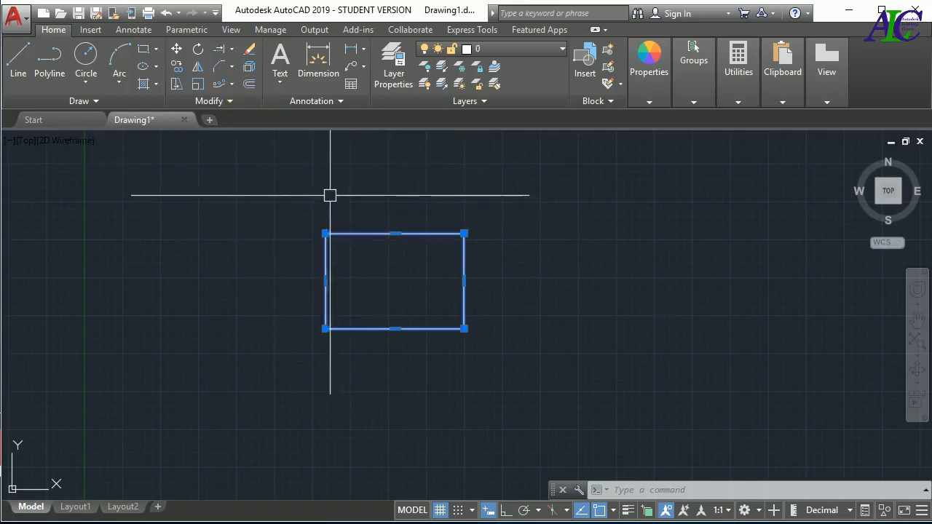
left_click(253, 68)
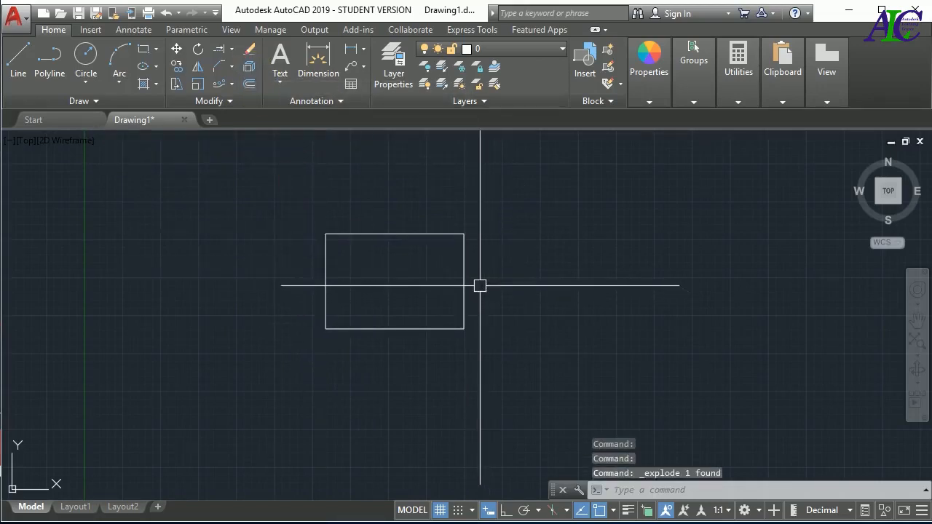
left_click(464, 285)
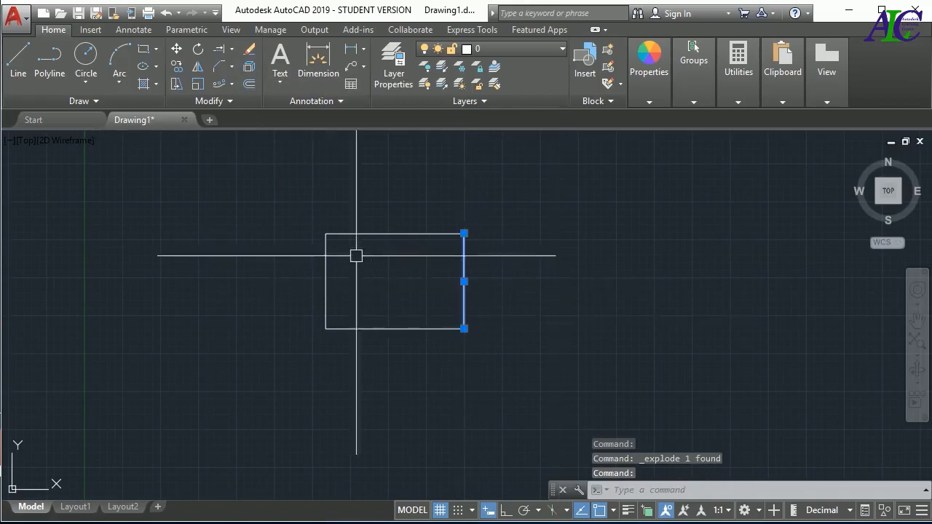
left_click(368, 234)
left_click(368, 329)
left_click(327, 291)
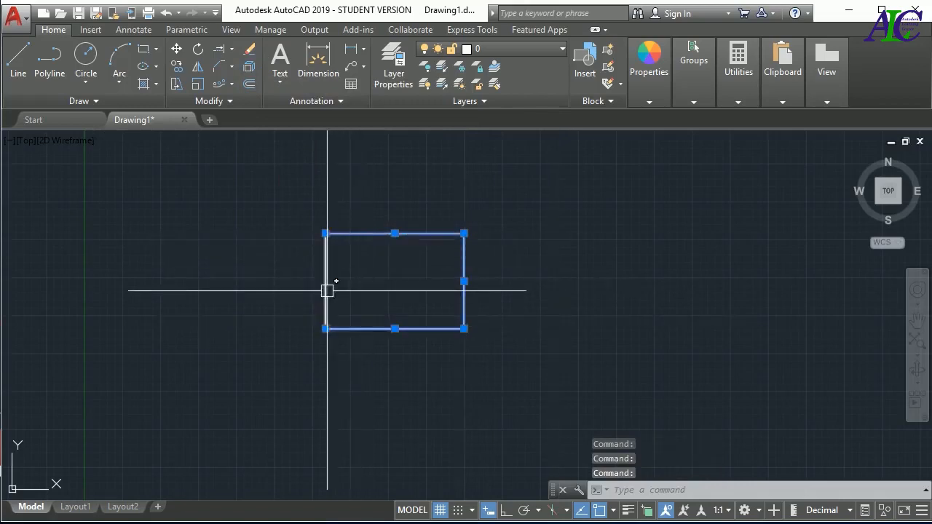
key("Escape")
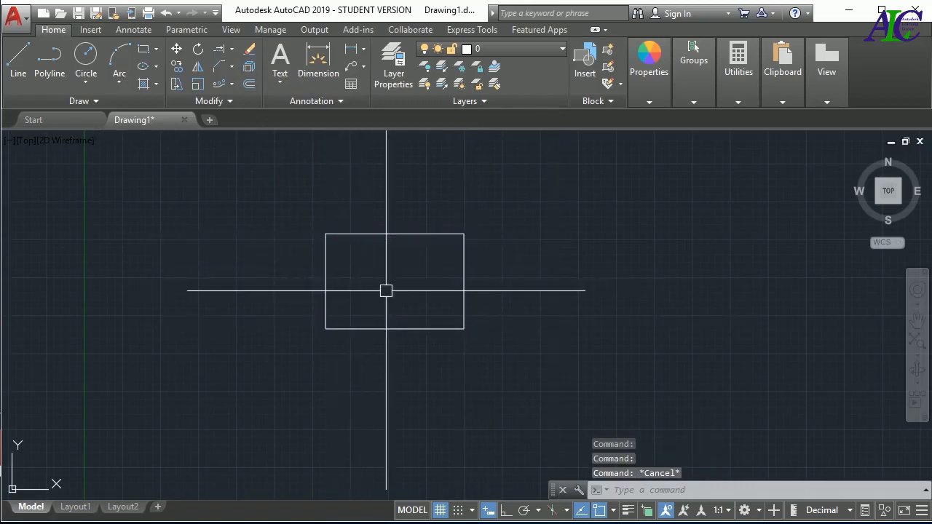
key("ctrl+z")
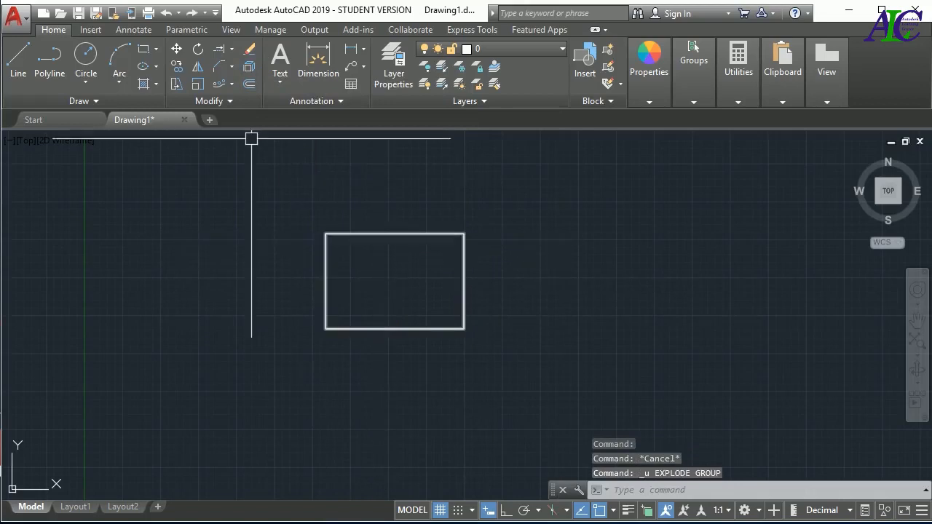
Explode the rectangle again, starting the Explode command first and selecting the rectangle with a crossing window
left_click(250, 70)
left_click(543, 196)
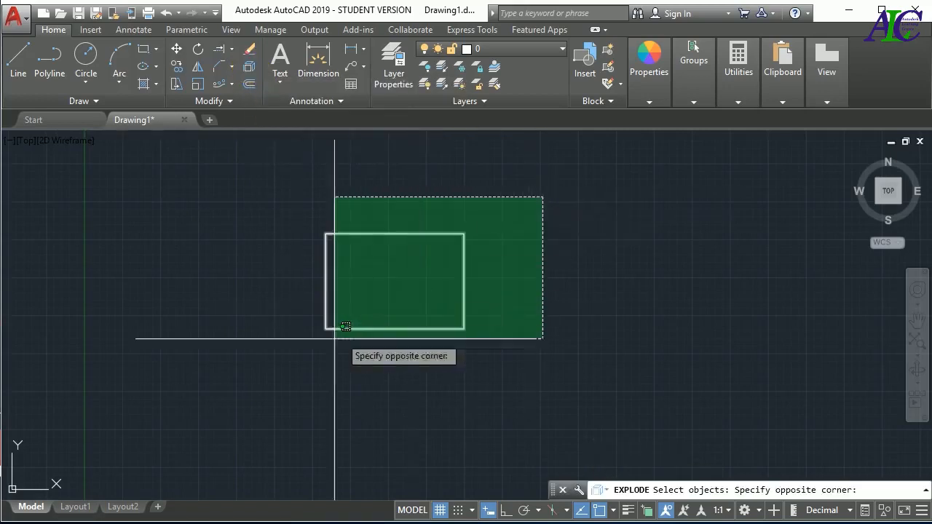
left_click(299, 345)
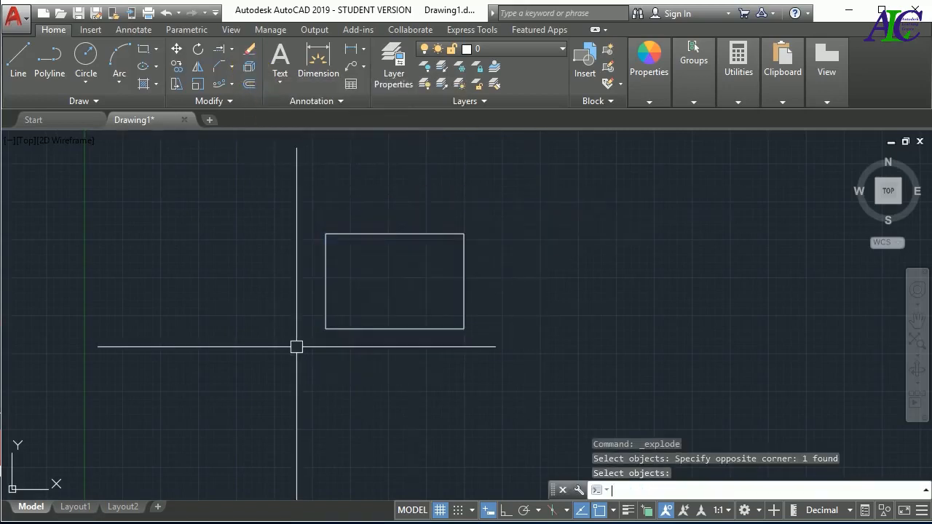
Finish the explode, select each of the rectangle's four sides individually to check them, and clear the selection
key("Return")
left_click(326, 271)
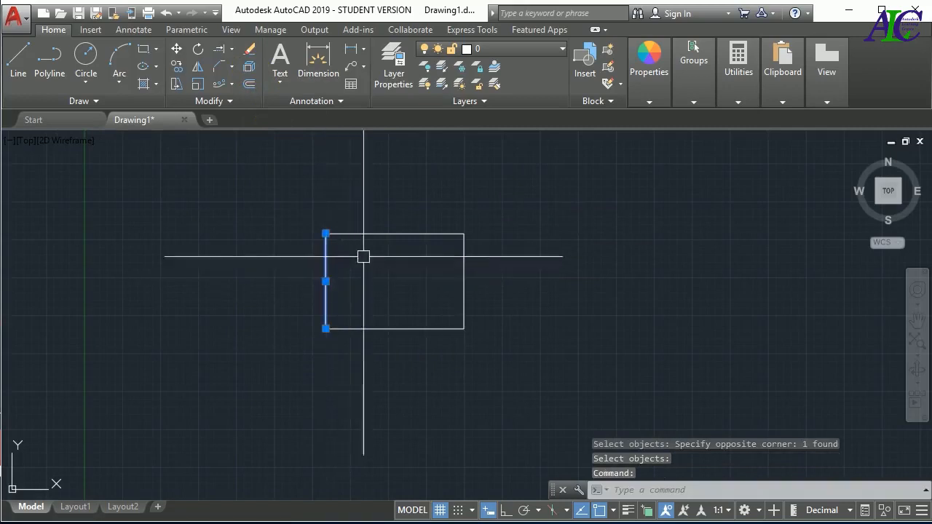
left_click(375, 234)
left_click(463, 295)
left_click(415, 329)
key("Escape")
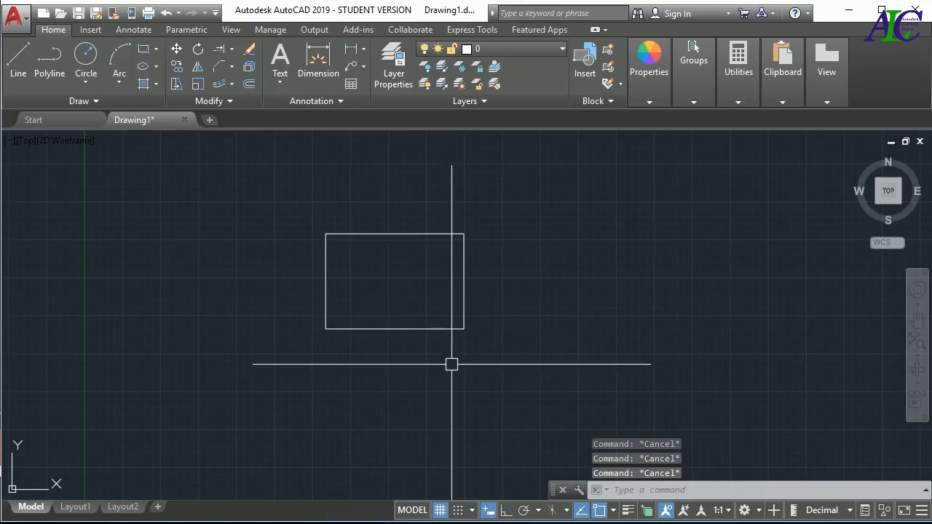
Check the exploded sides with a crossing window over three of them, reselect the right and top lines separately, and clear the selection
left_click(495, 191)
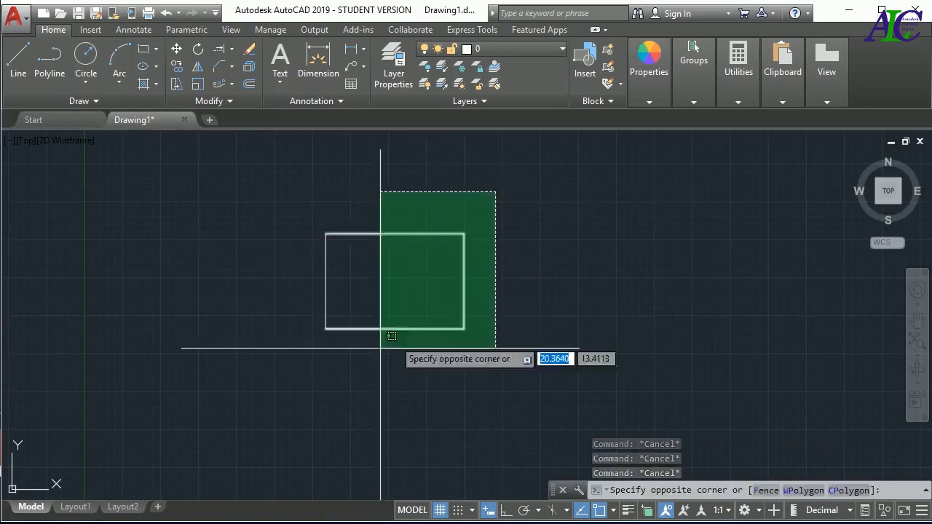
left_click(333, 364)
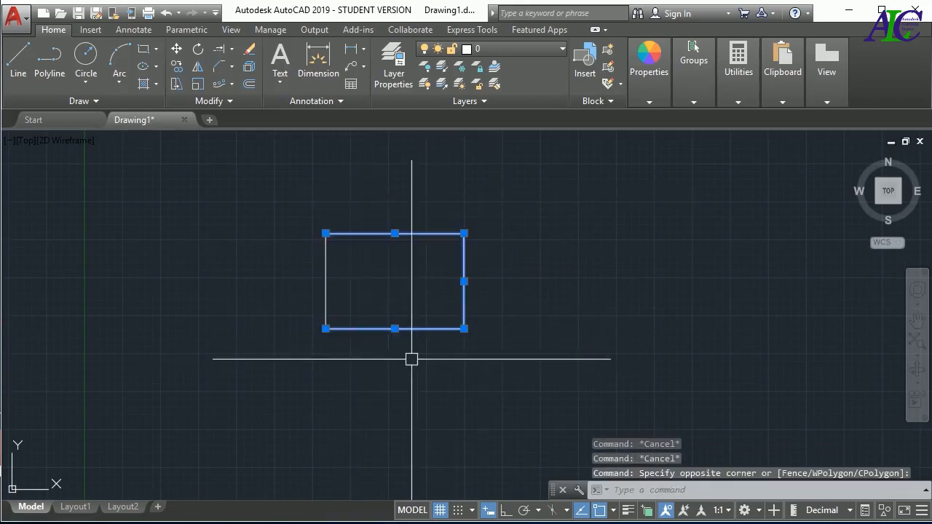
key("Escape")
left_click(463, 267)
left_click(420, 236)
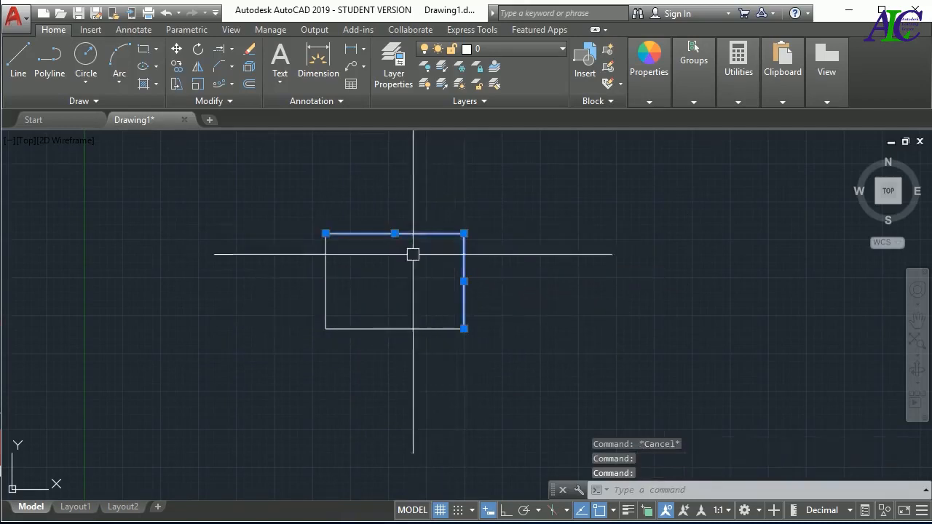
key("Escape")
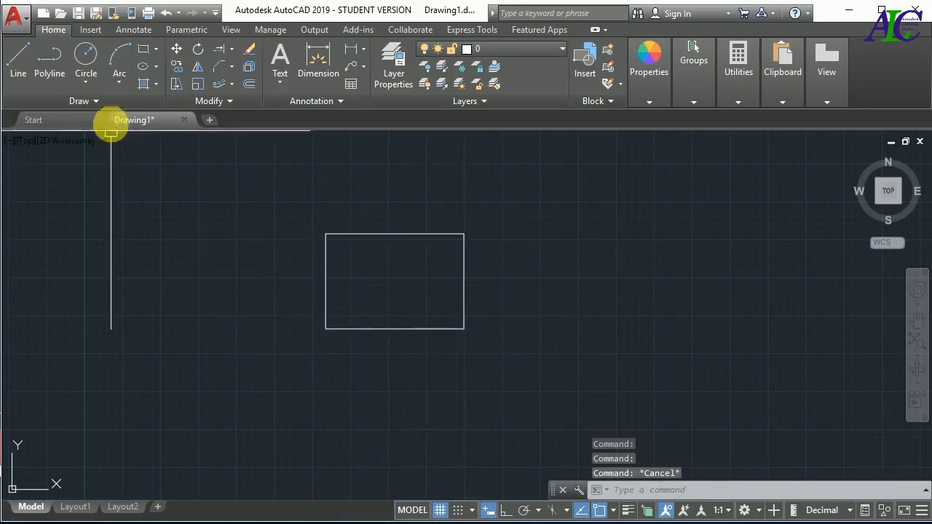
Convert the rectangle's four separate lines into one region using the Region command and a crossing window
left_click(113, 106)
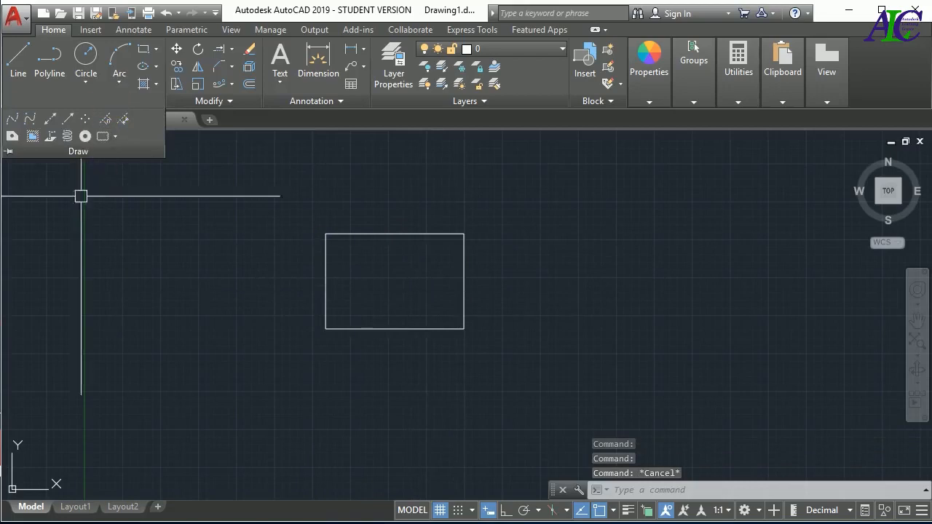
left_click(81, 103)
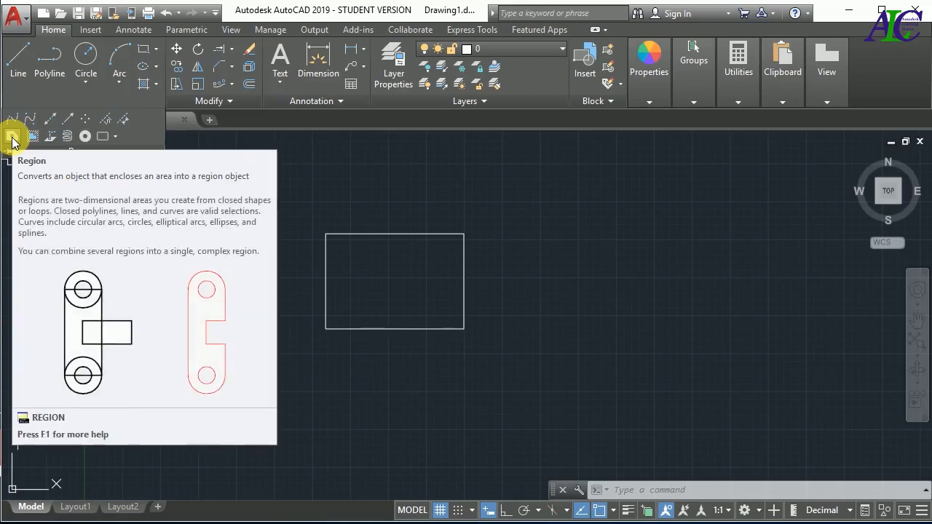
left_click(13, 140)
left_click(500, 212)
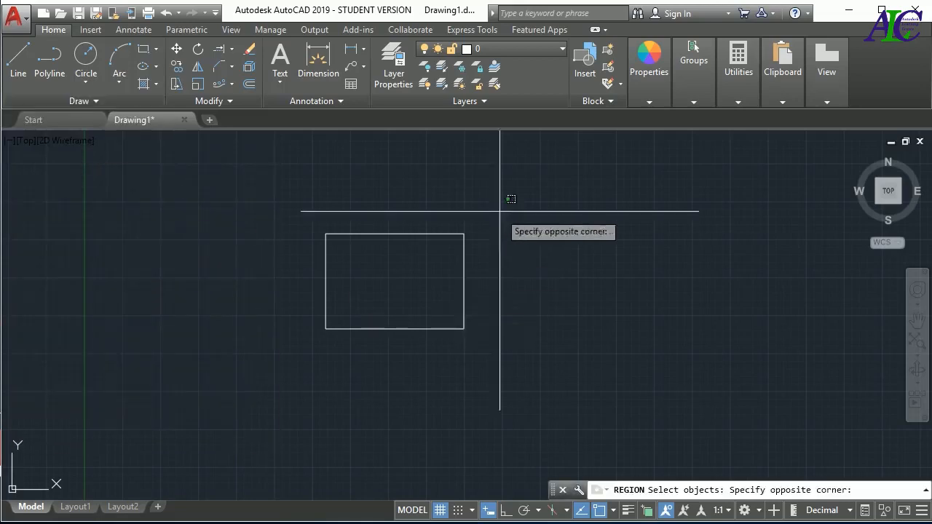
left_click(298, 341)
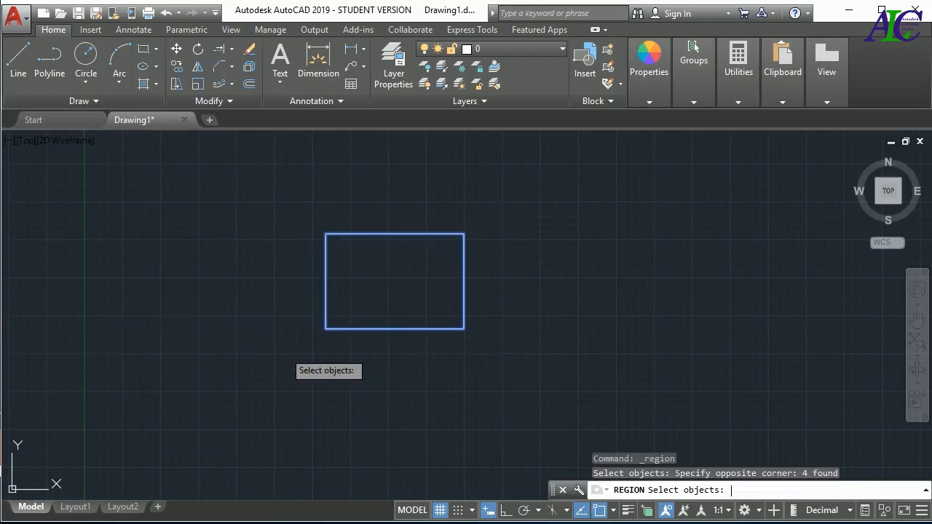
key("Return")
Select the new region by its edges to check whether it behaves as a single object
left_click(453, 327)
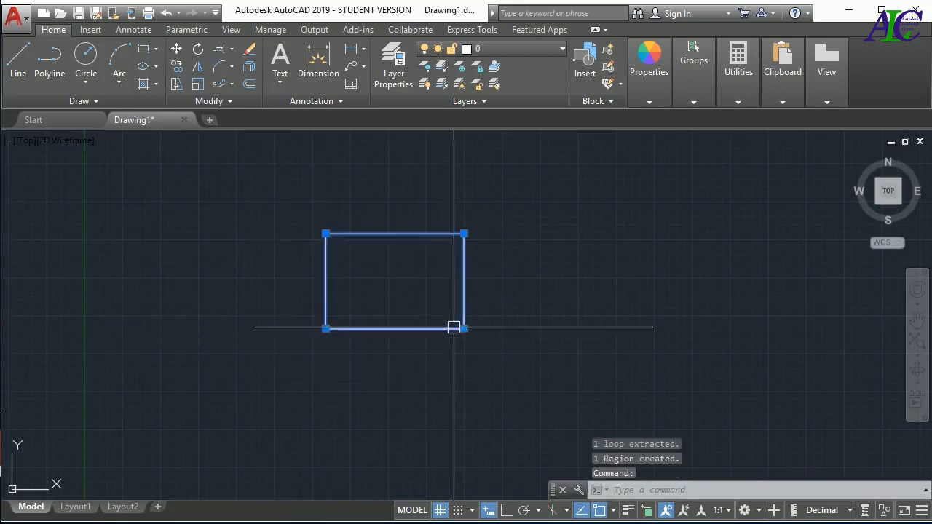
key("Escape")
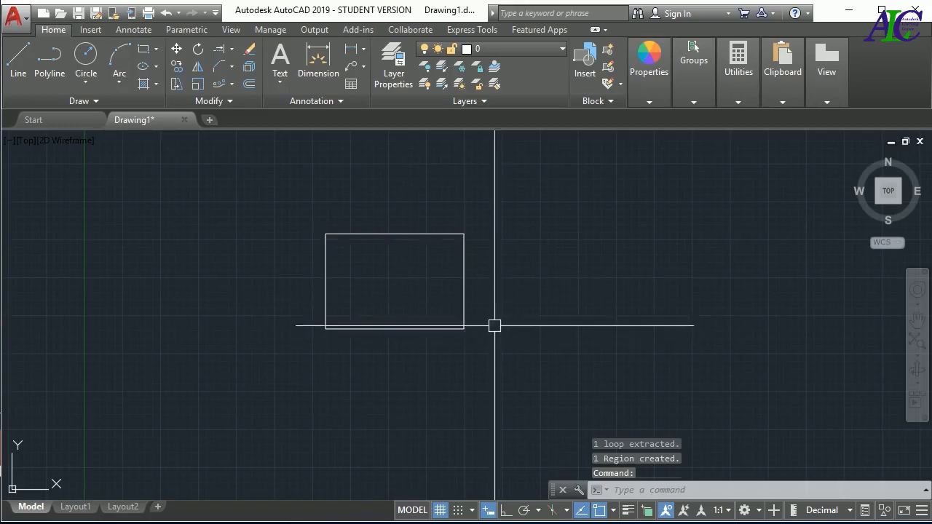
key("Escape")
left_click(463, 287)
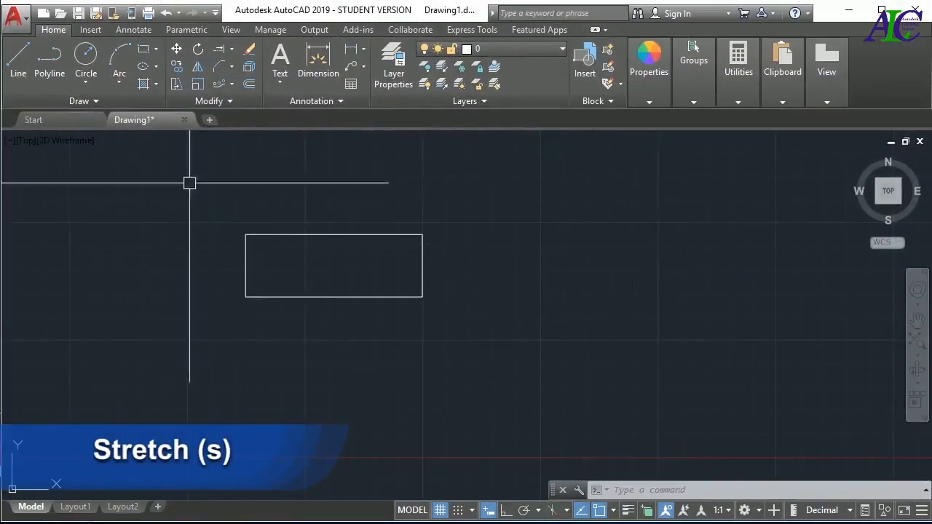
Stretch the rectangle's right end horizontally to the right to about double its length, using the lower-right corner as base point
scroll(241, 308, "down", 2)
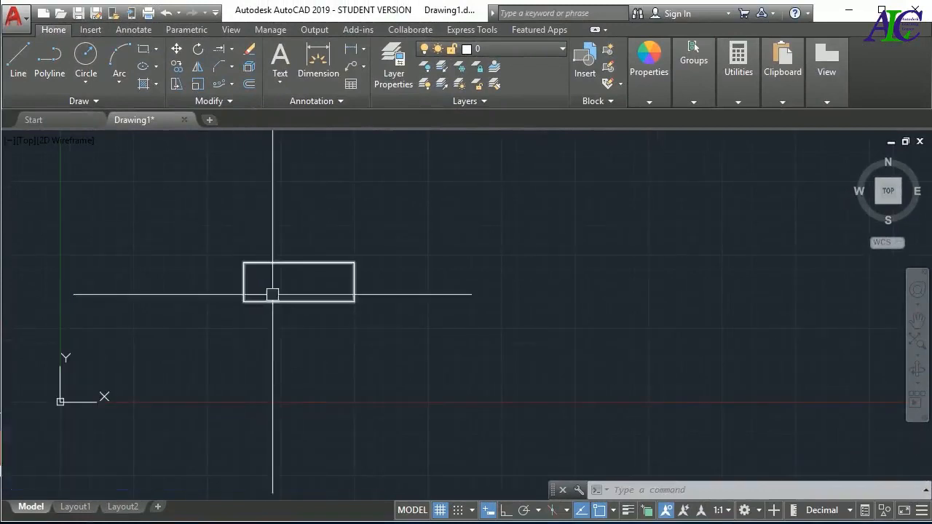
scroll(285, 263, "up", 2)
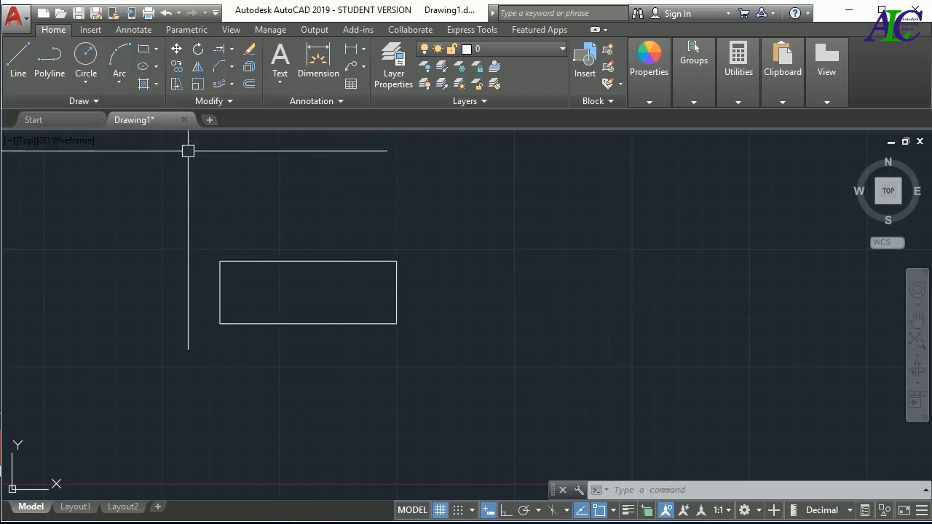
left_click(176, 84)
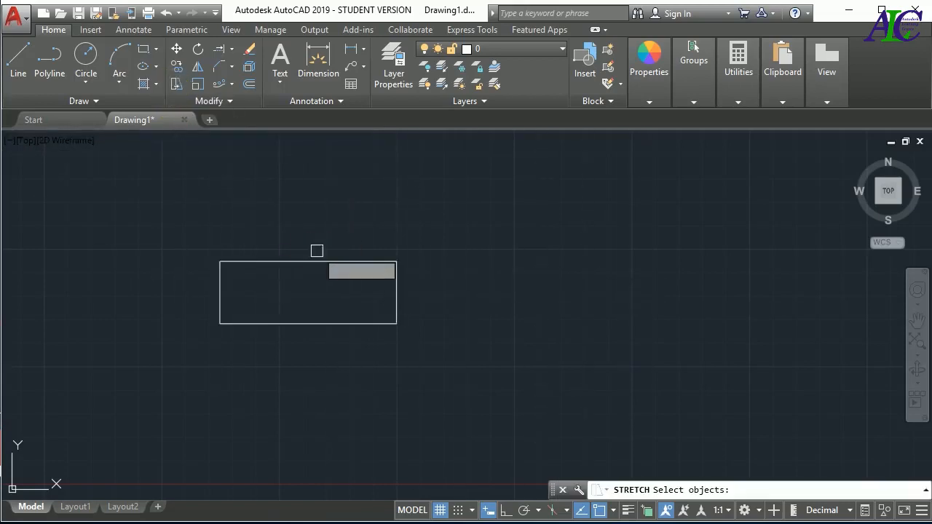
left_click(428, 226)
left_click(346, 358)
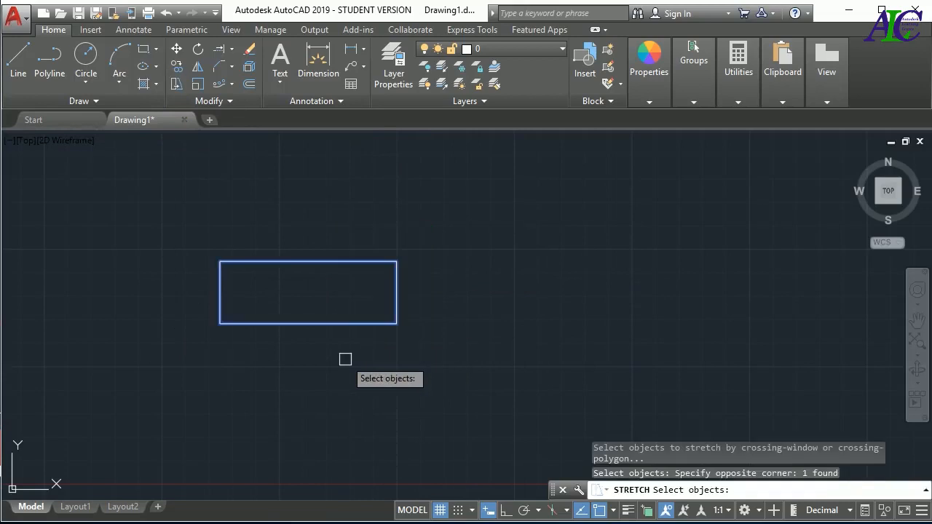
key("Return")
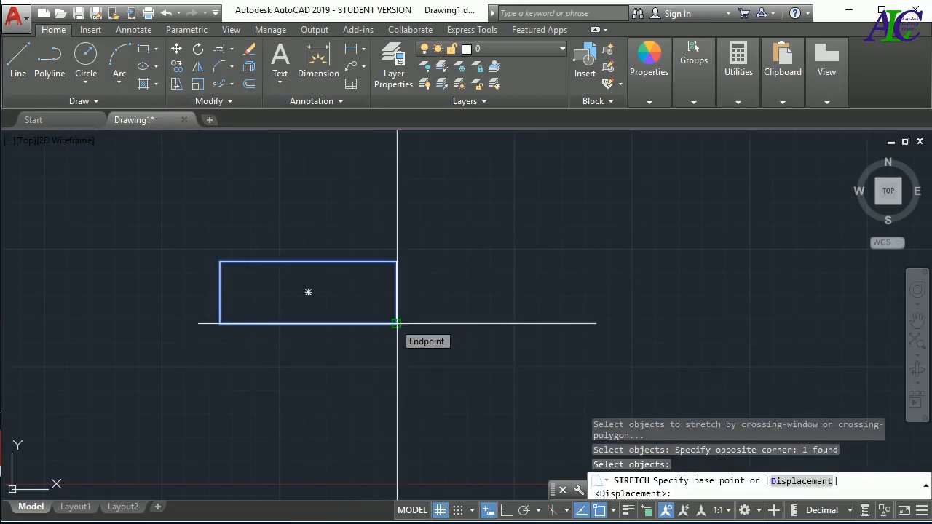
left_click(396, 322)
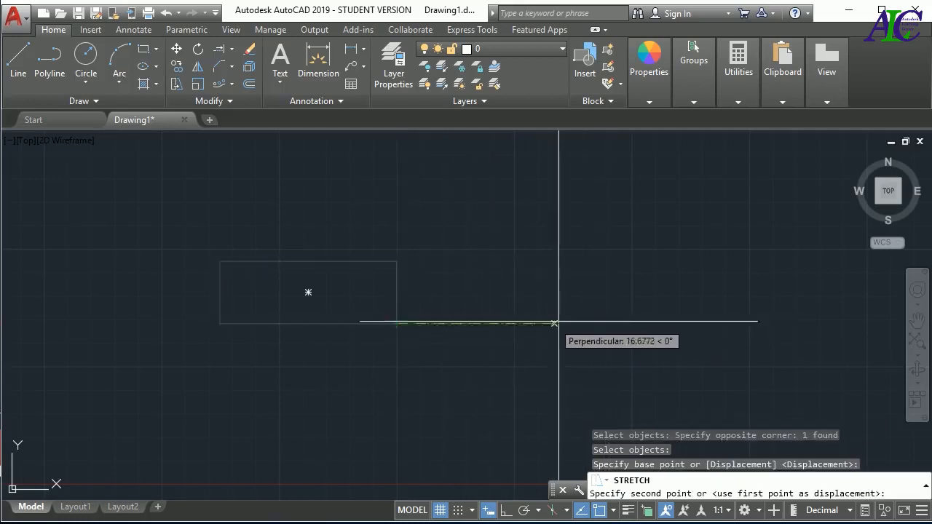
left_click(601, 323)
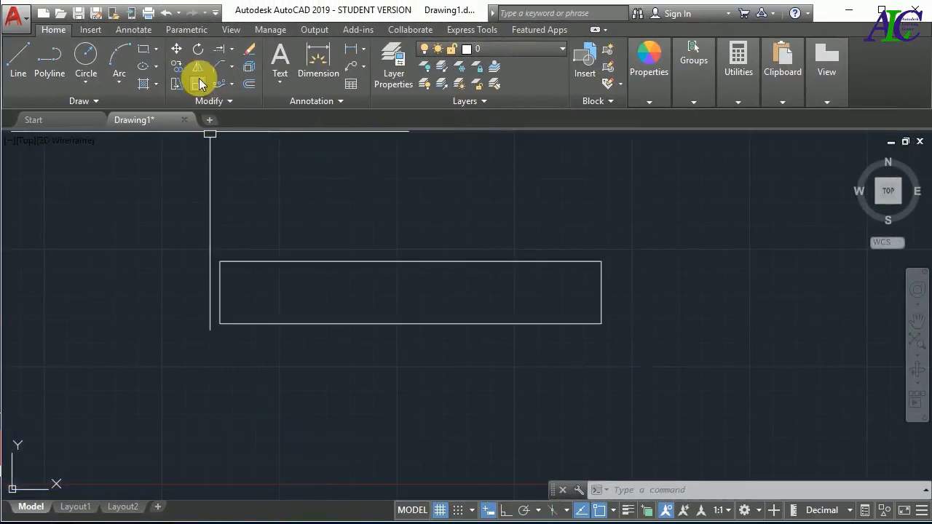
Scale the stretched rectangle by a factor of 2 about its centre
left_click(199, 83)
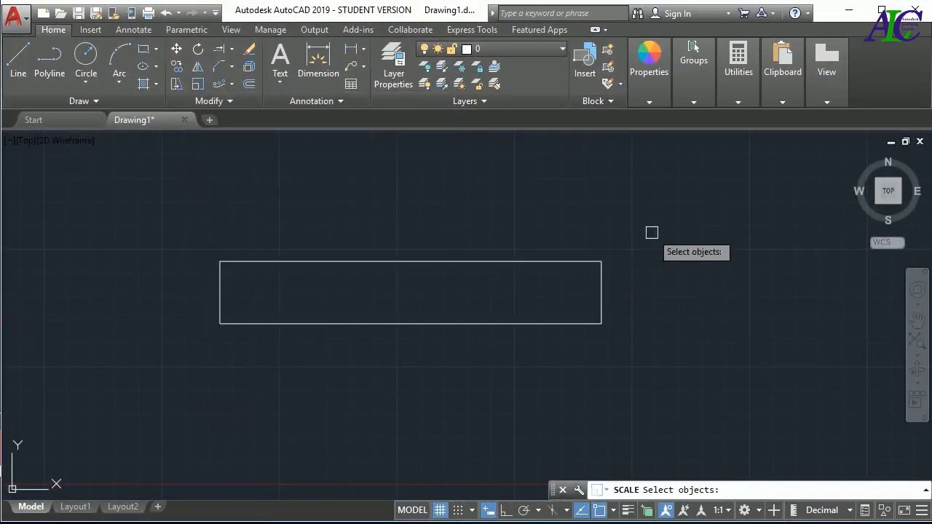
left_click(652, 233)
left_click(494, 342)
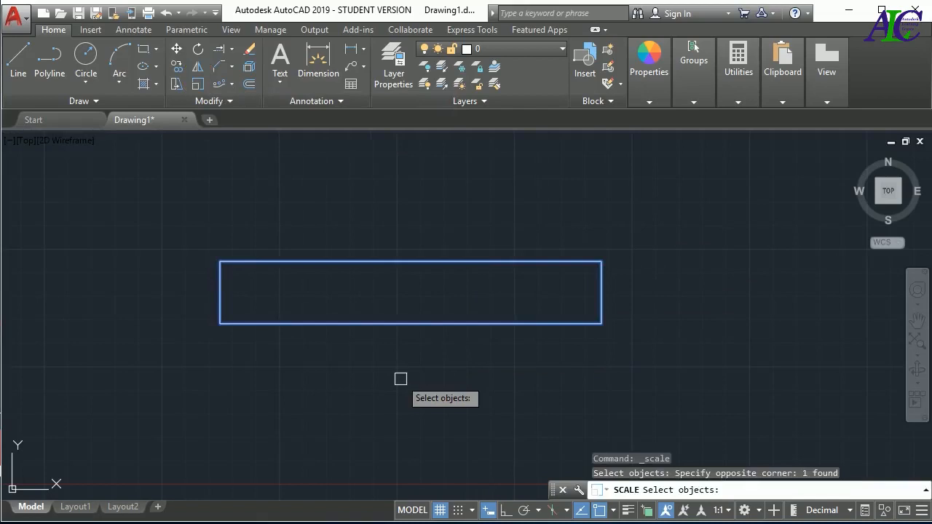
key("Return")
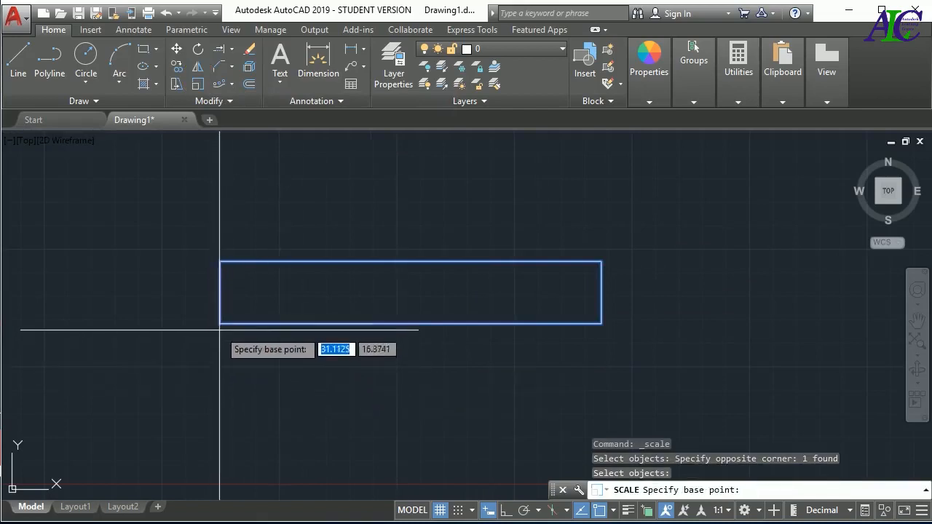
left_click(411, 292)
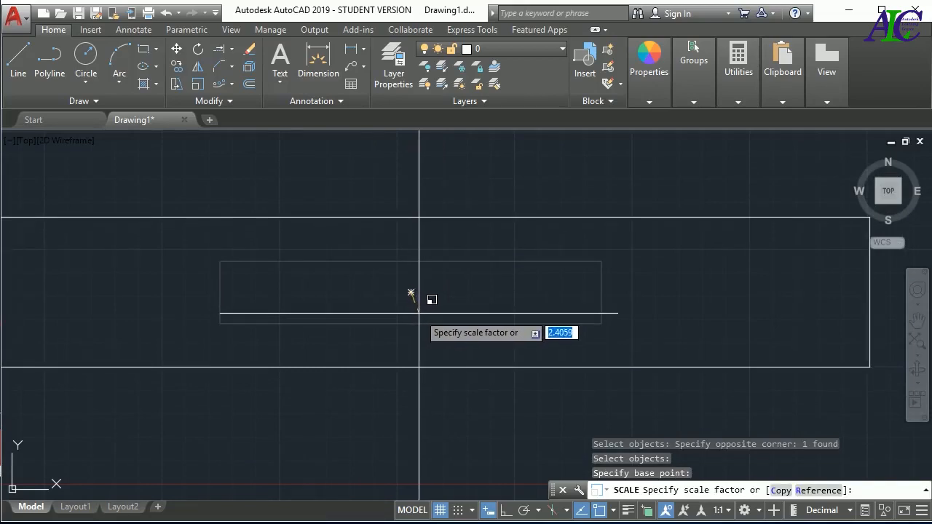
left_click(419, 314)
type("2")
key("Return")
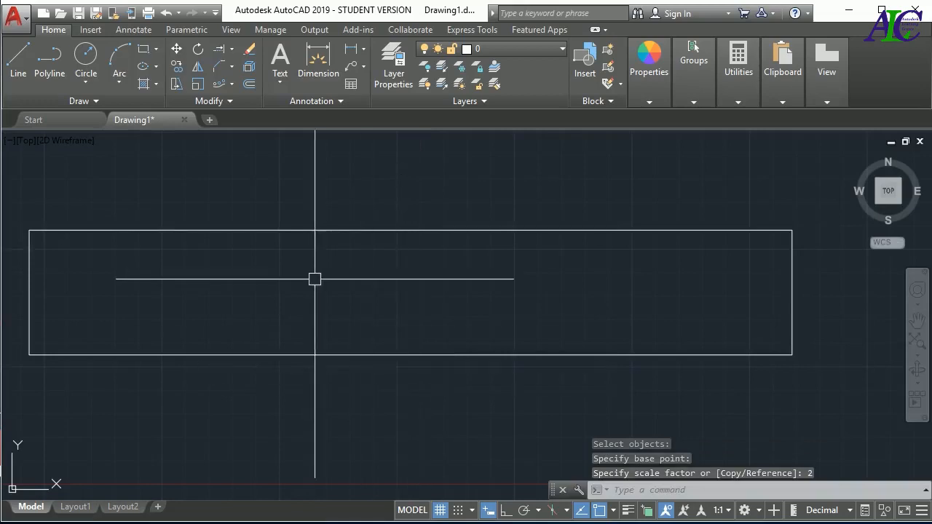
Delete the scaled rectangle from the drawing
scroll(462, 287, "down", 1)
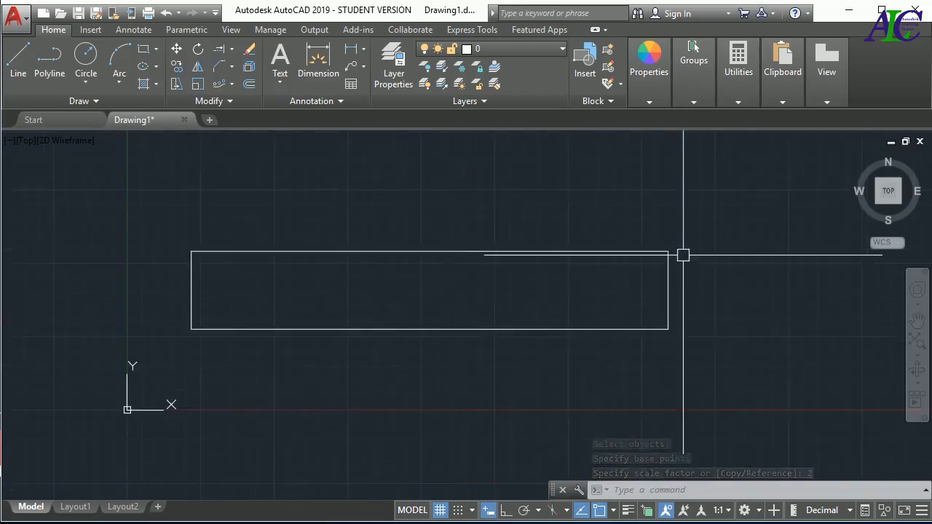
left_click(669, 264)
key("Delete")
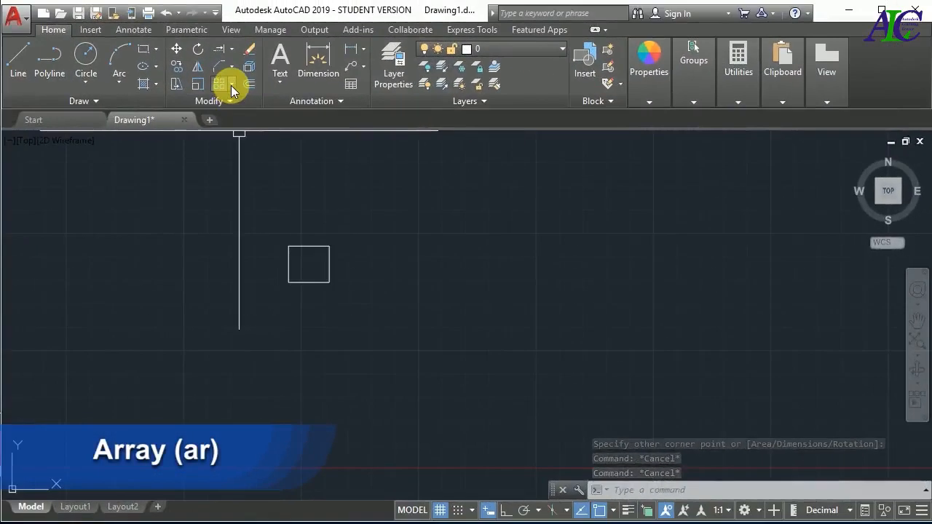
Create an associative rectangular array of the small rectangle with 4 columns and 3 rows, and close the array
left_click(231, 85)
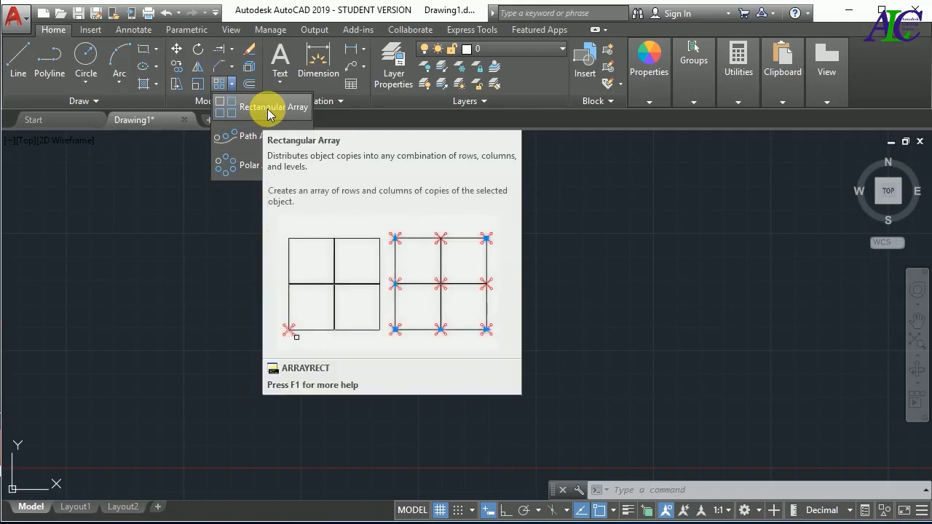
left_click(267, 109)
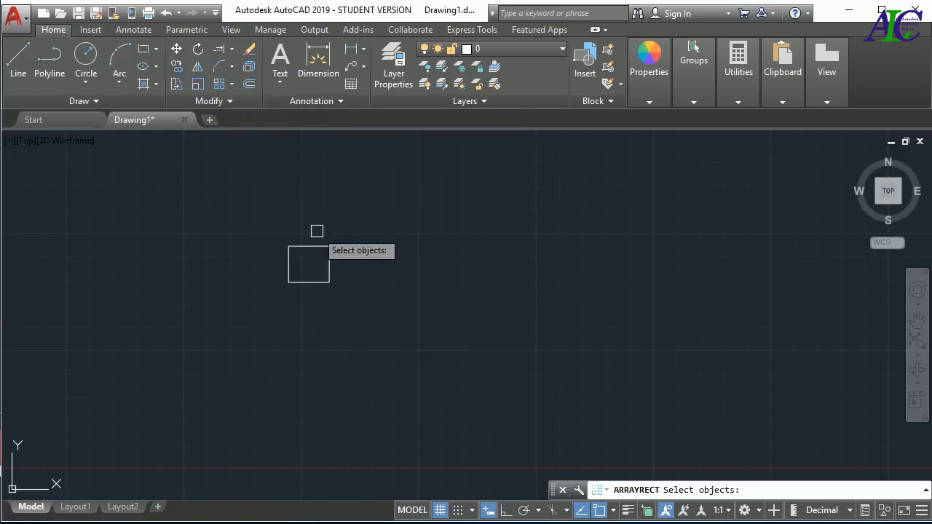
left_click(314, 245)
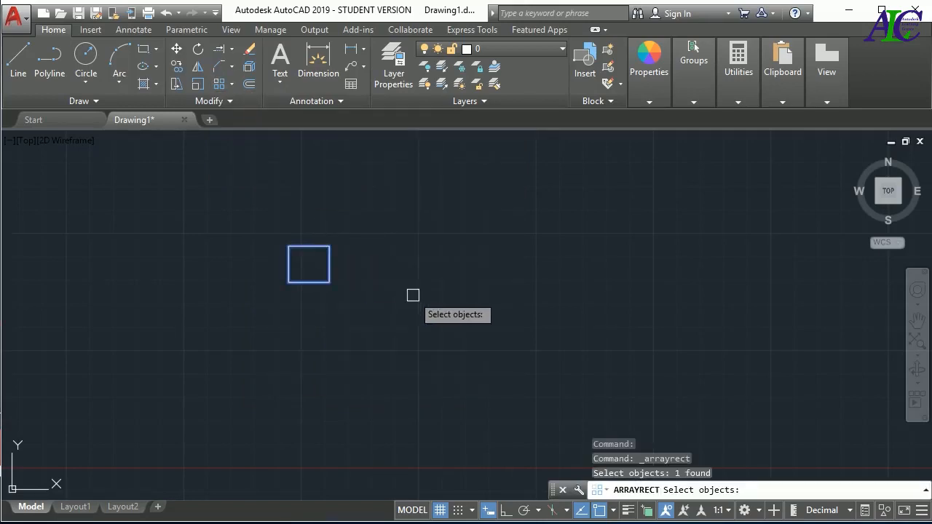
key("Return")
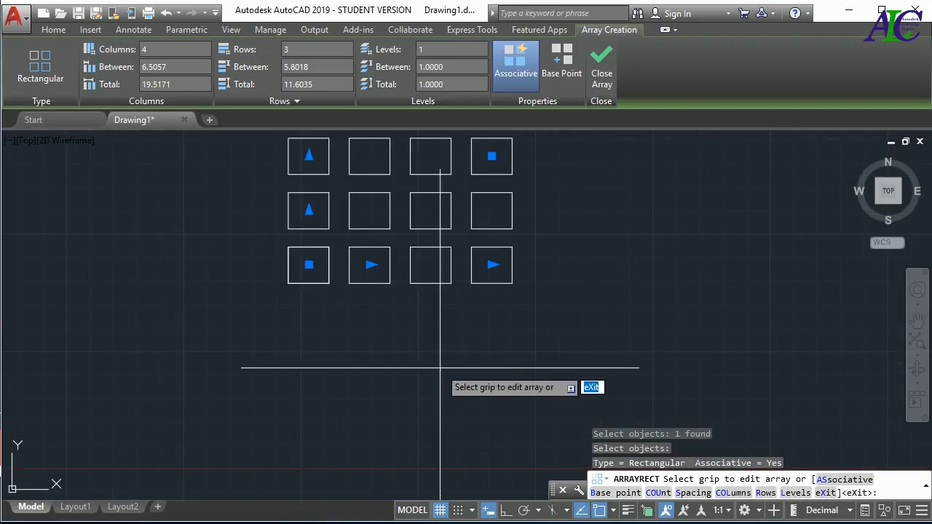
left_click(600, 76)
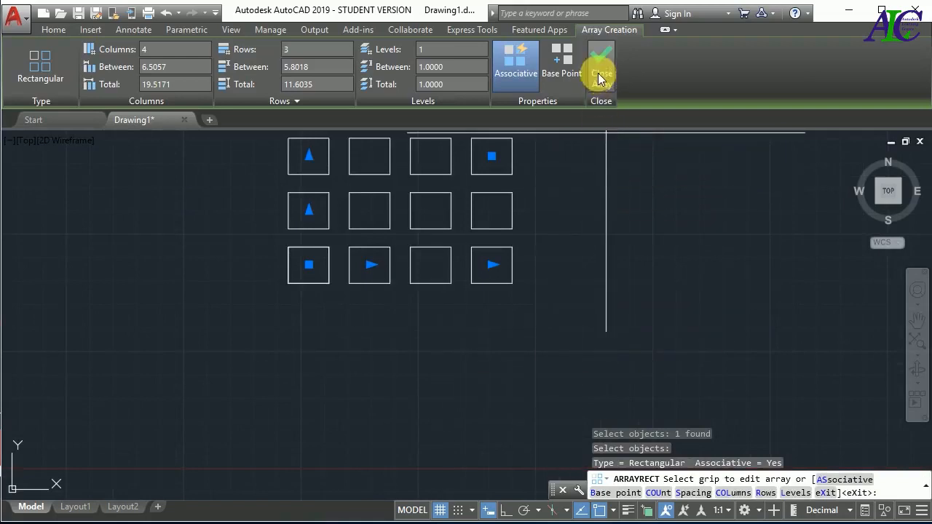
scroll(385, 364, "down", 2)
scroll(442, 265, "up", 2)
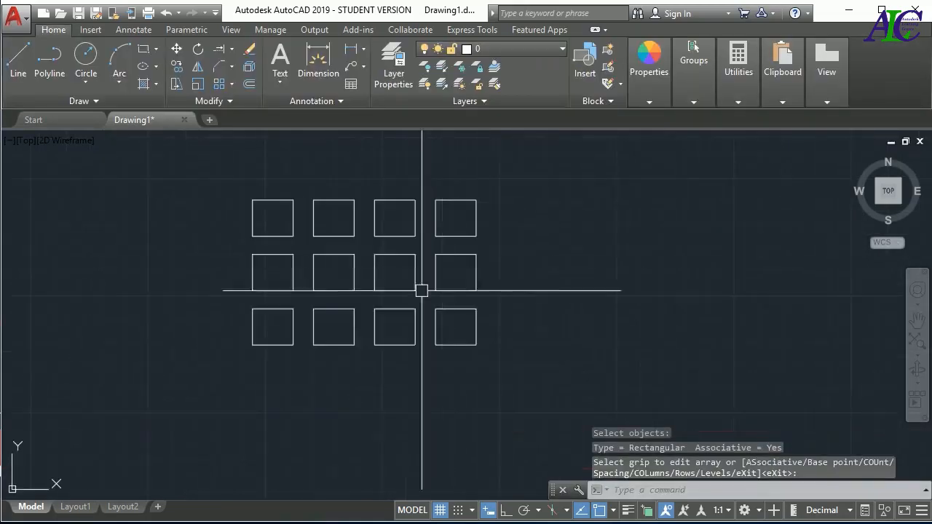
Select the rectangular array of small rectangles and set its number of columns to 5
left_click(327, 235)
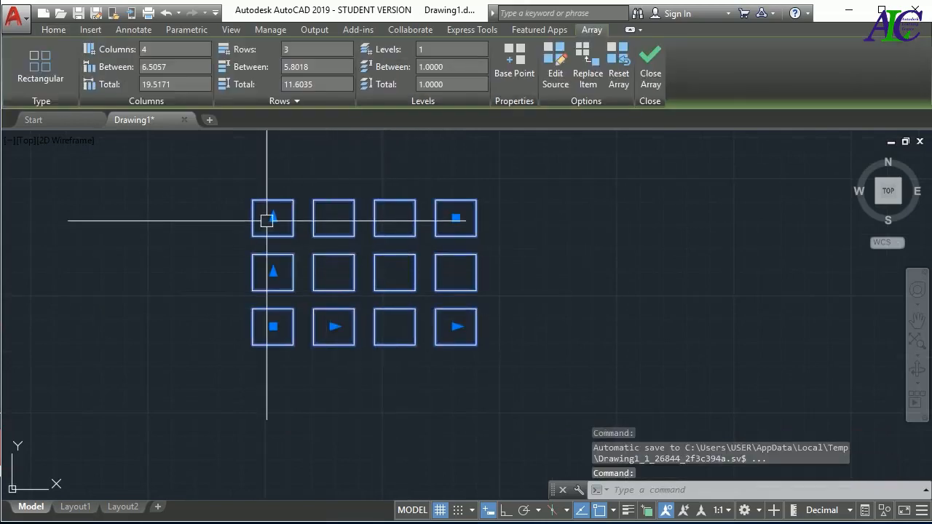
left_click(163, 51)
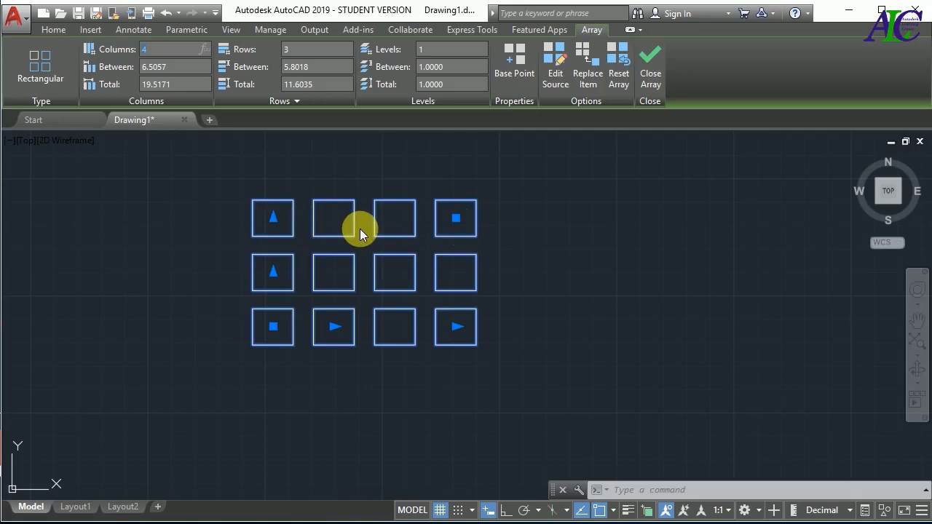
type("5")
key("Return")
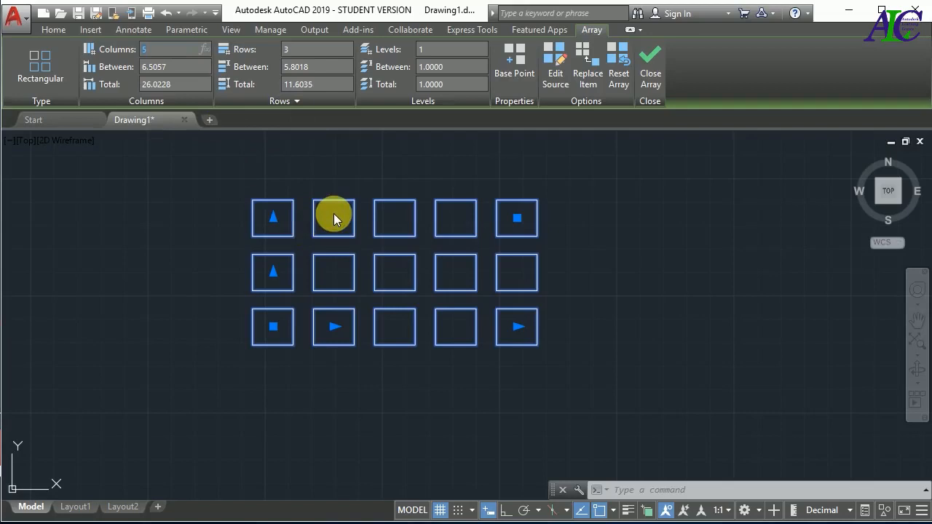
Try a spacing of 5 between the array's columns and settle on a spacing of 8
left_click_drag(187, 69, 131, 66)
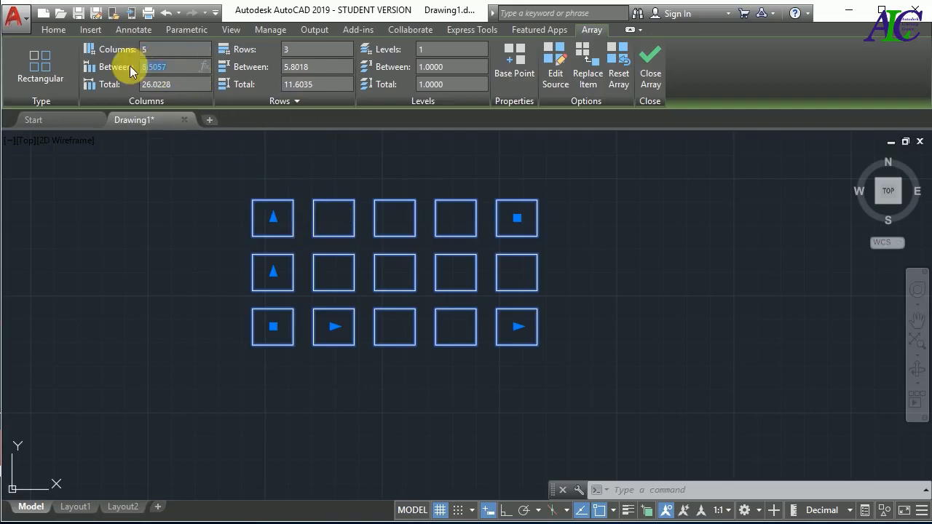
type("5")
key("Return")
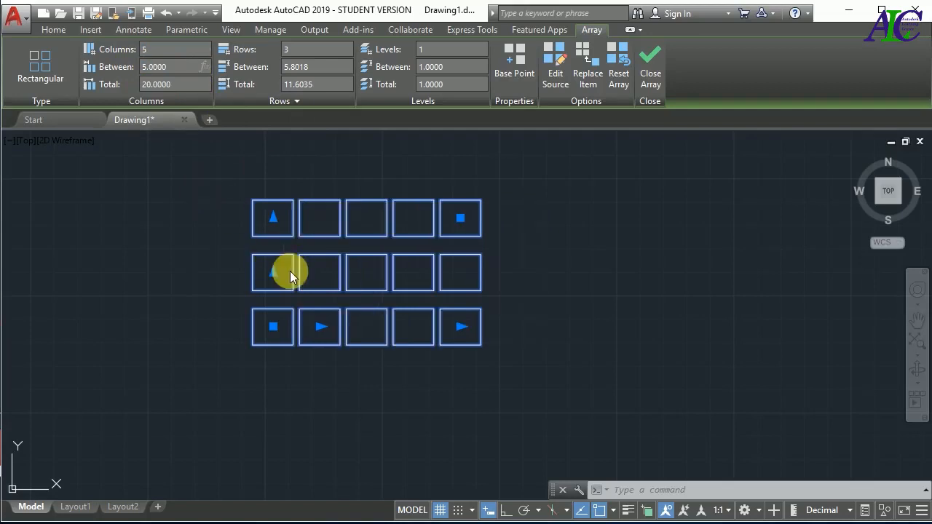
left_click(175, 67)
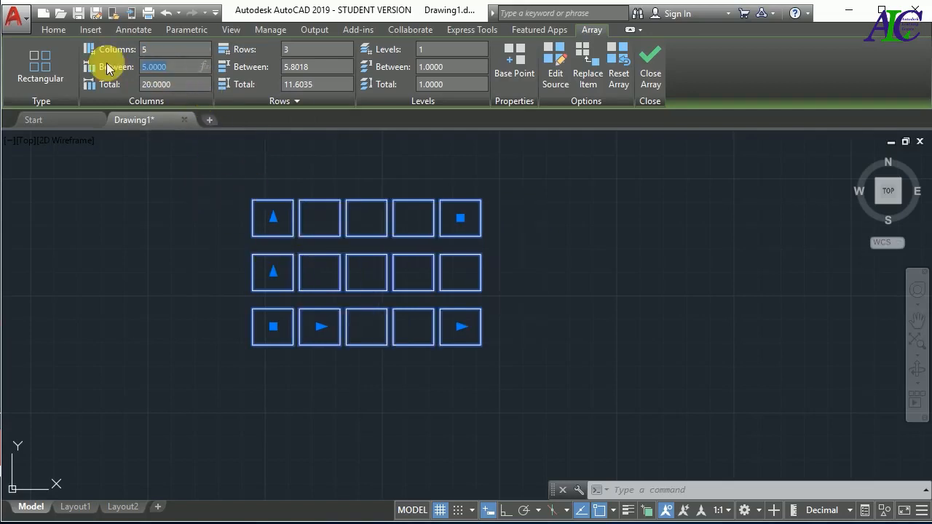
key("Return")
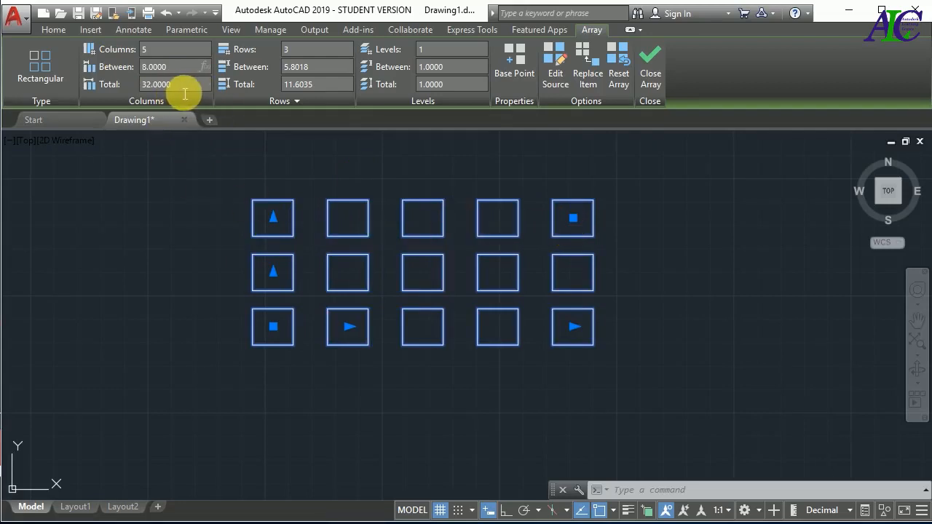
Set the array to 4 rows with a spacing of 6 between them
left_click(306, 49)
type("4")
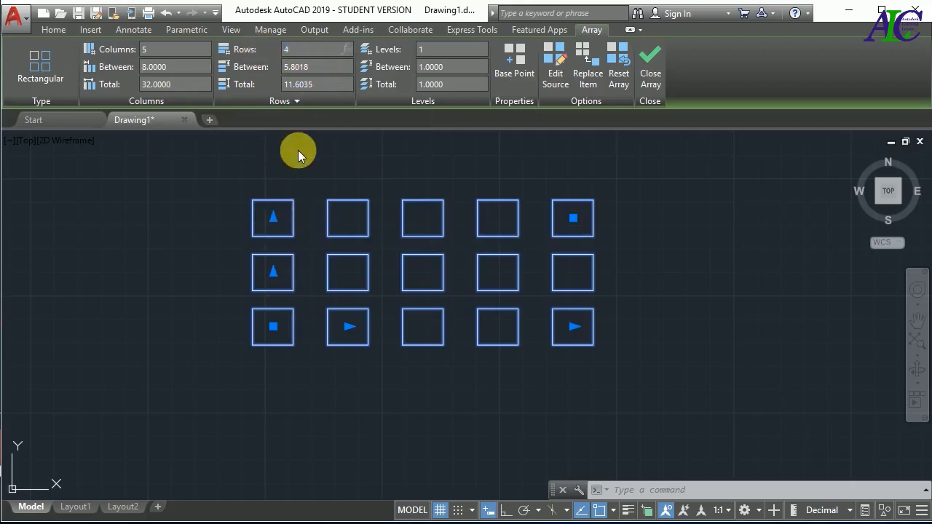
key("Return")
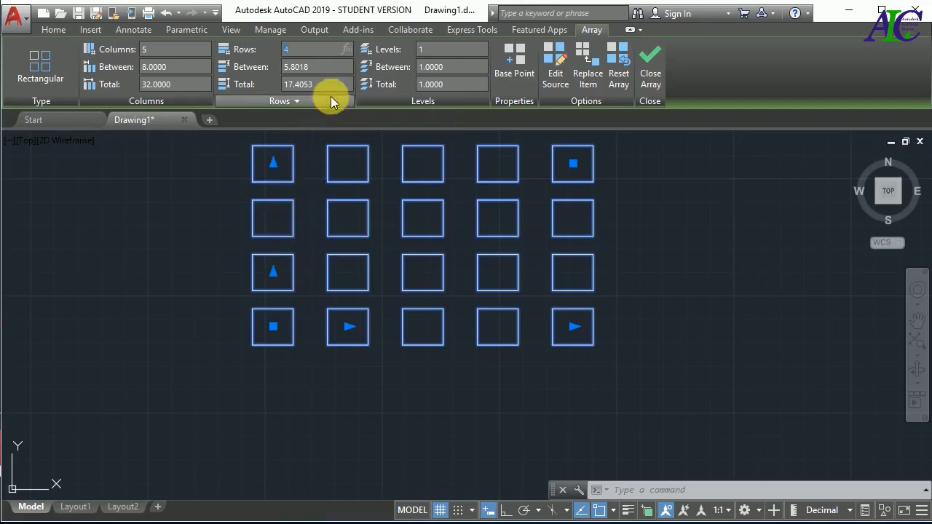
key("Tab")
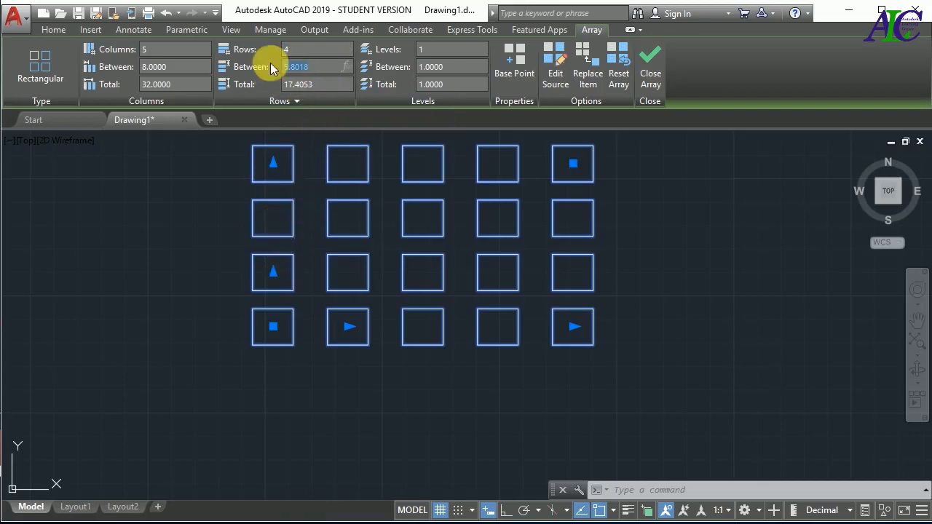
key("Return")
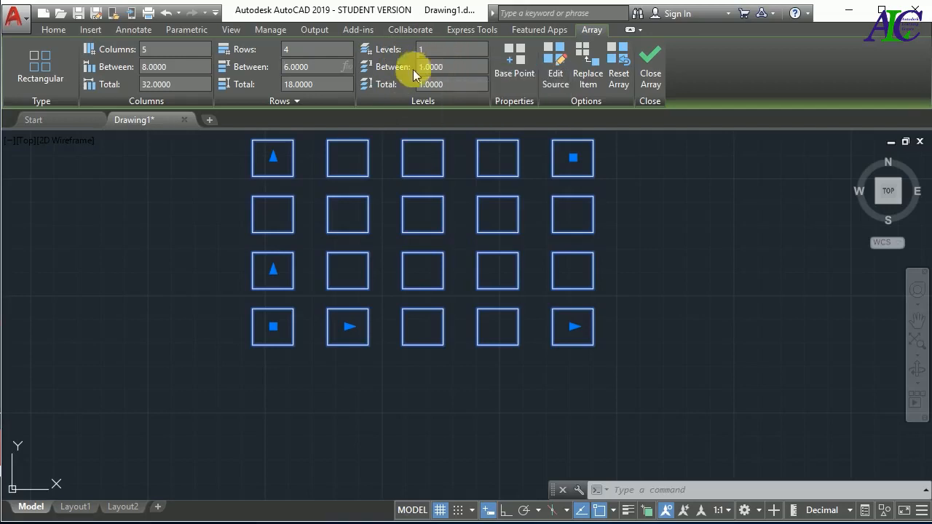
Try 2 levels for the array, set the levels back to 1, and close the array editing
left_click(438, 49)
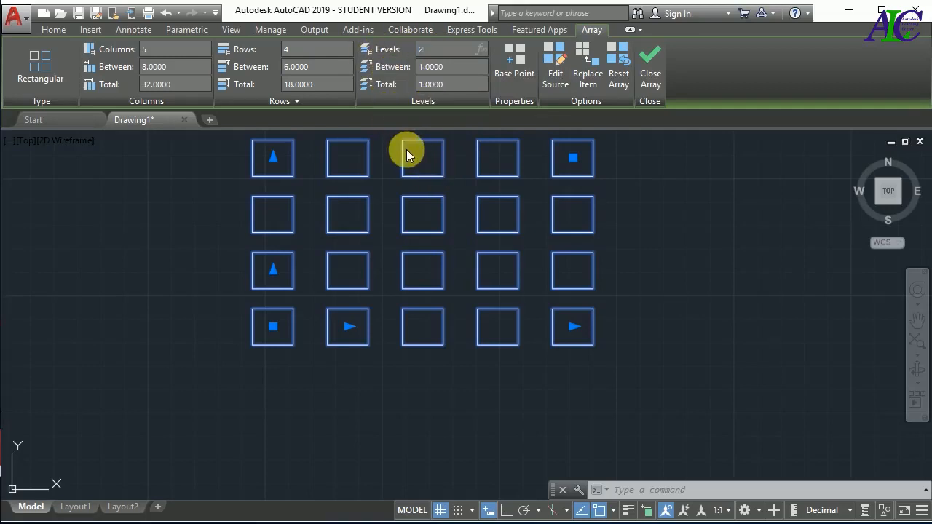
key("Return")
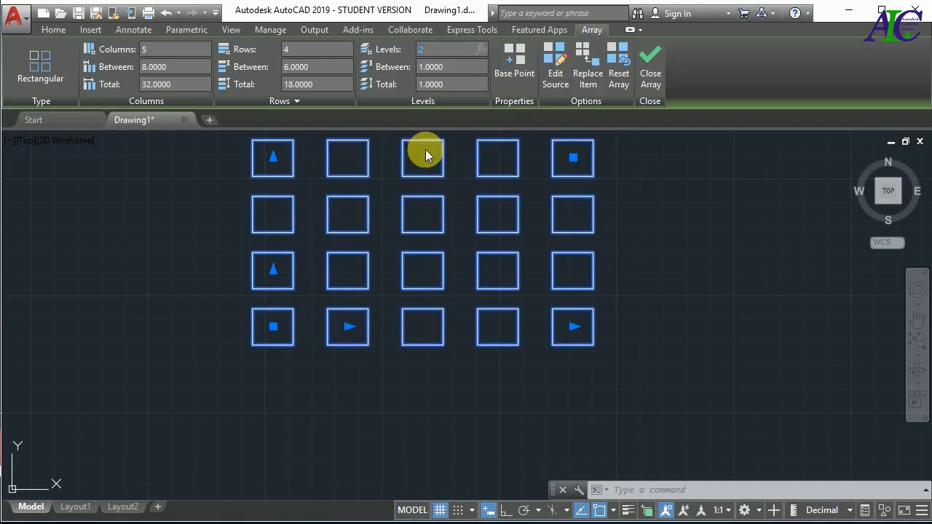
type("1")
key("Return")
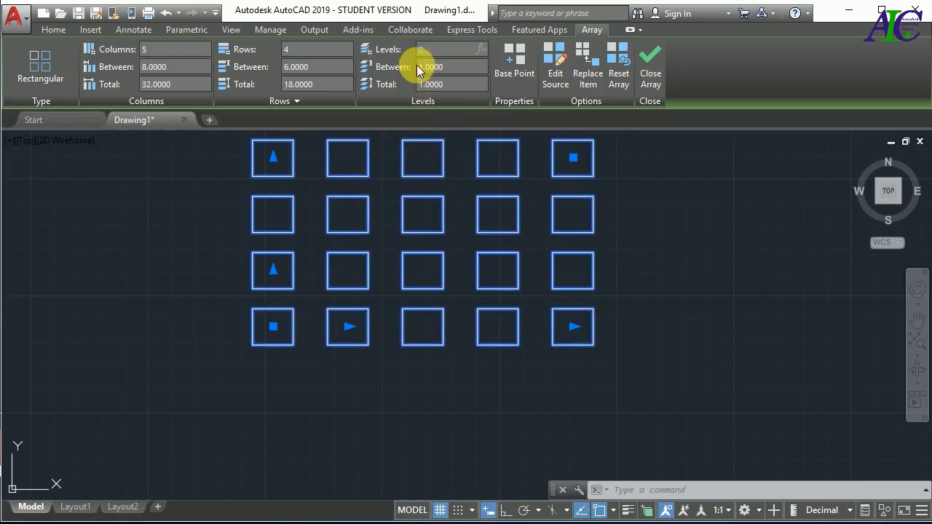
left_click(654, 66)
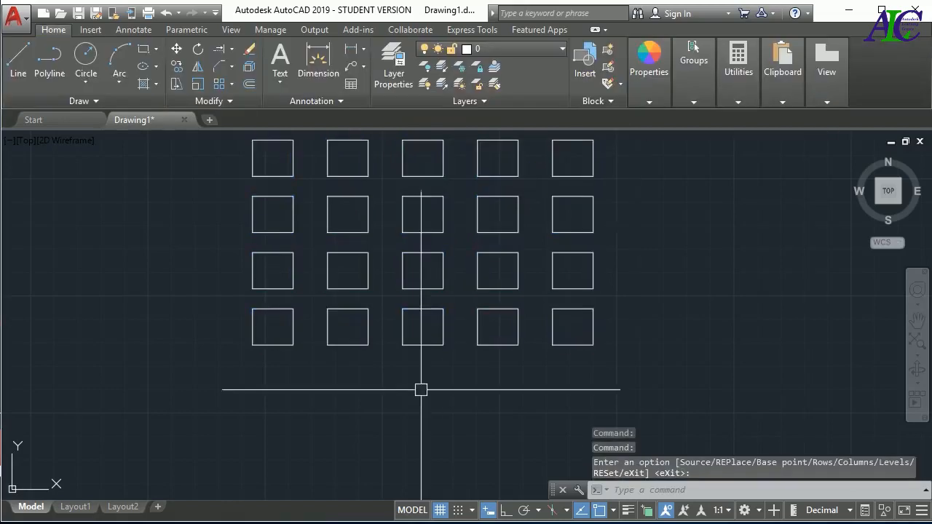
Delete the whole rectangular array from the drawing
scroll(421, 389, "down", 2)
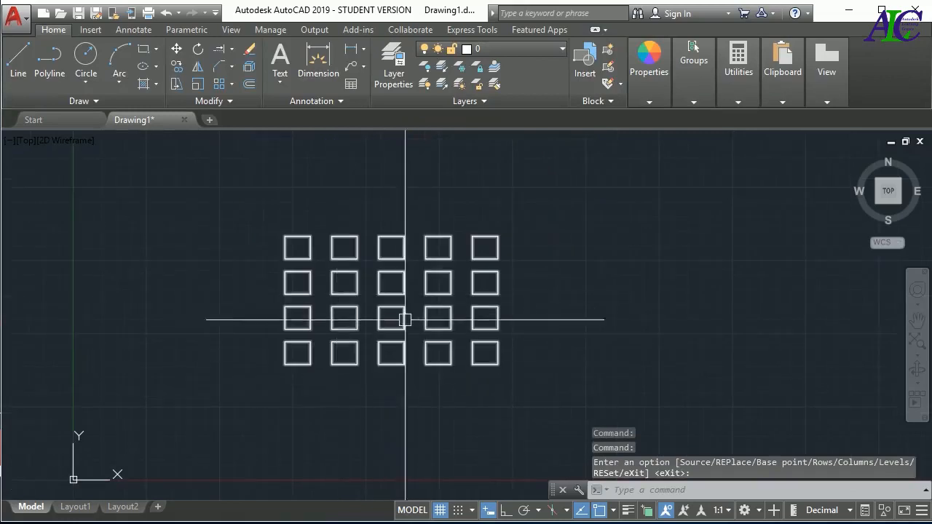
left_click(386, 289)
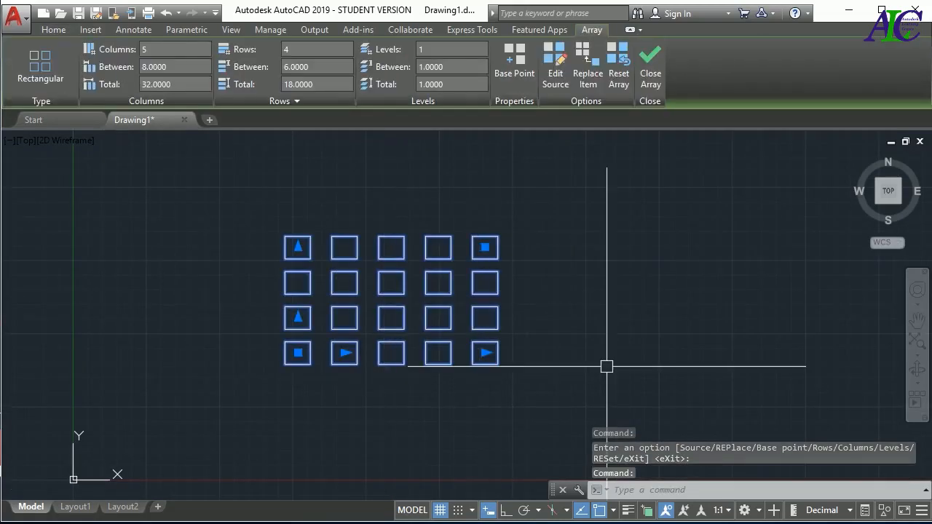
key("Delete")
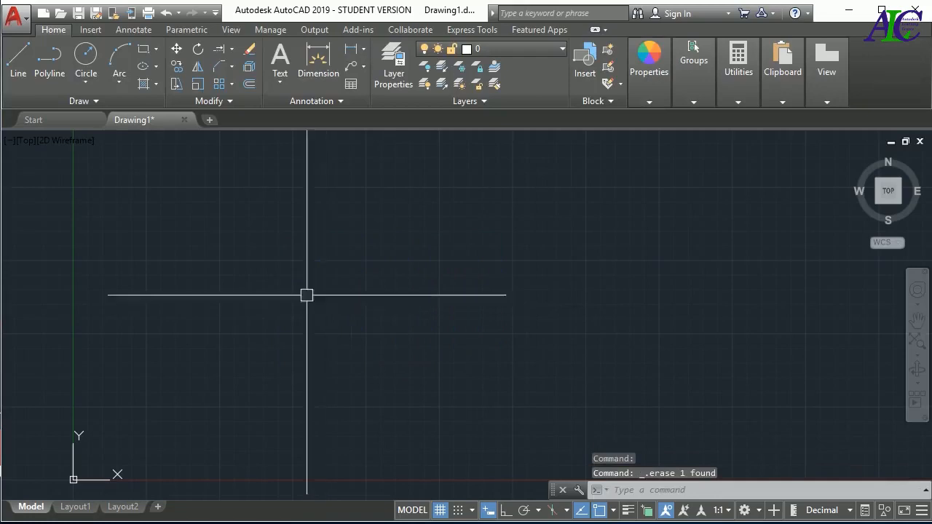
Draw a wavy fit-point spline through six points, alternating low and high from left to right across the empty drawing area
left_click(232, 88)
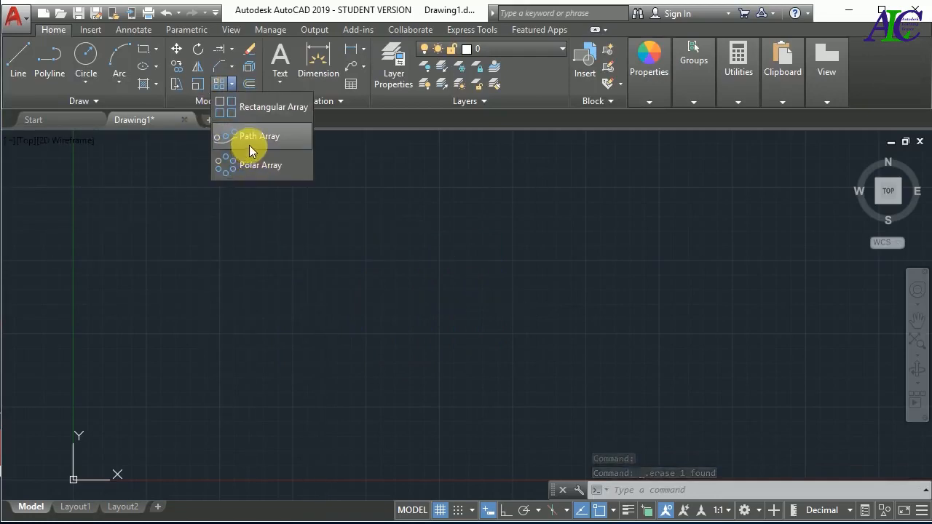
left_click(86, 103)
left_click(13, 118)
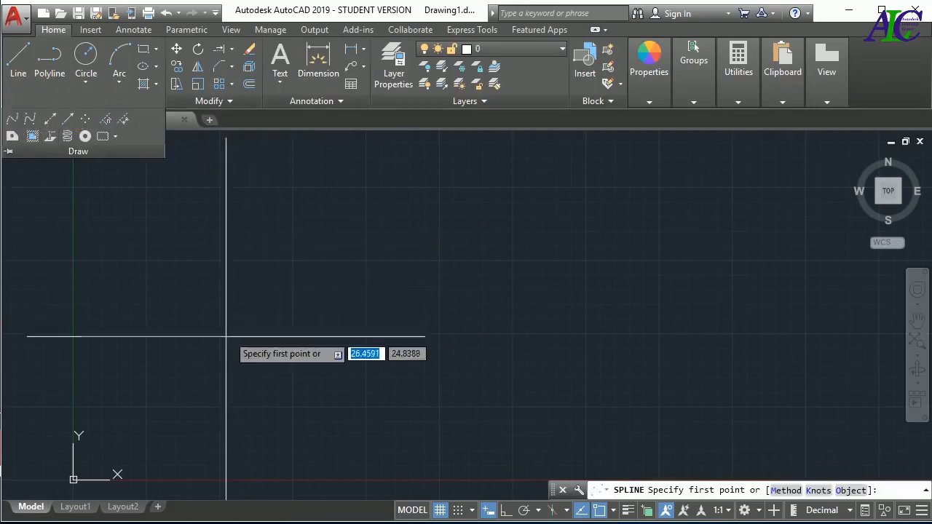
left_click(225, 337)
left_click(307, 268)
left_click(419, 377)
left_click(535, 290)
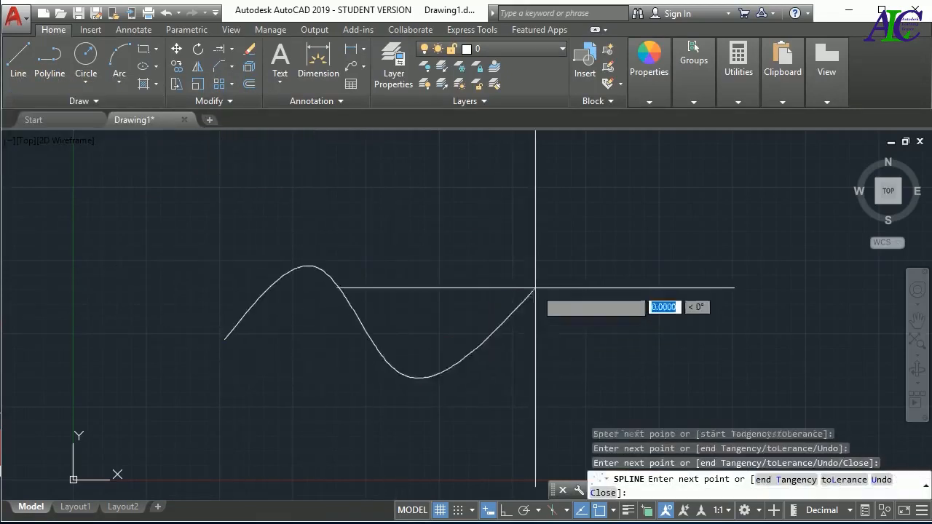
left_click(632, 400)
left_click(731, 307)
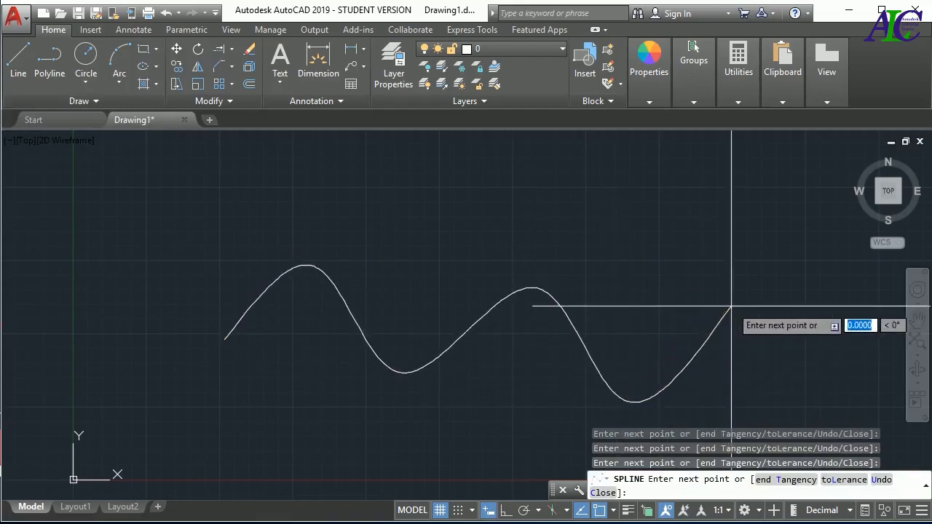
key("Return")
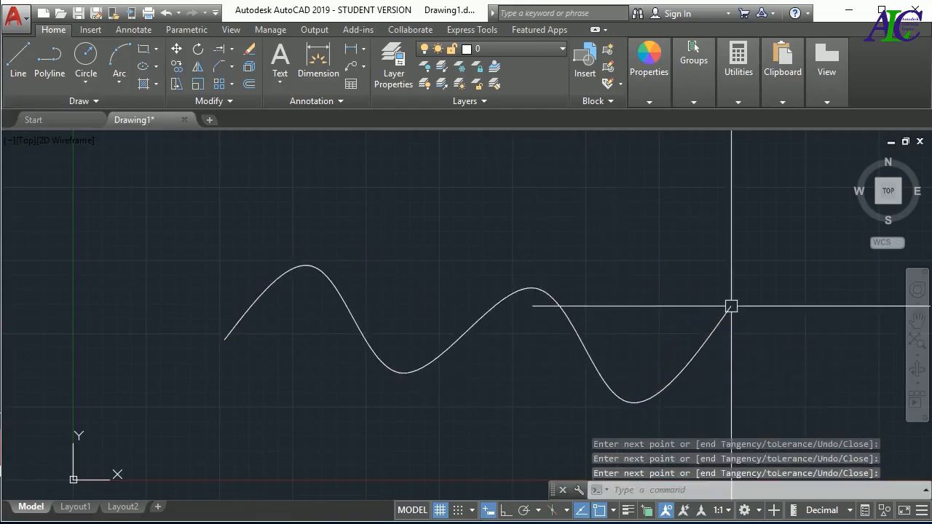
Draw a small circle centred on the spline's left endpoint
left_click(85, 62)
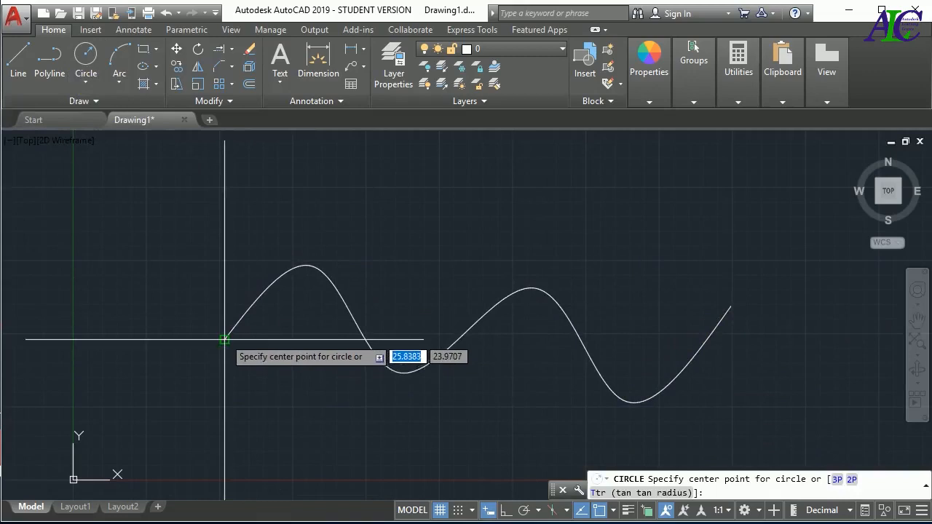
left_click(225, 340)
left_click(244, 339)
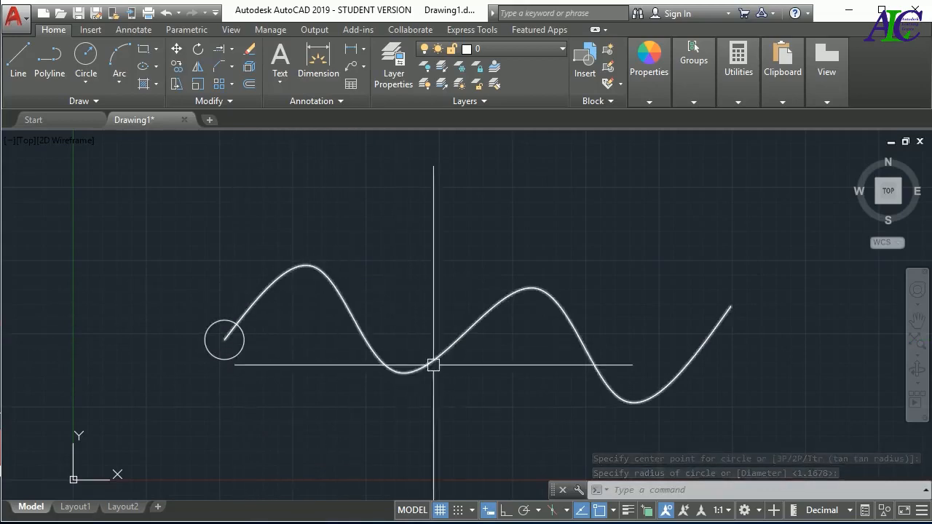
Create an associative path array of the small circle along the wavy spline, keeping the default spacing
left_click(230, 82)
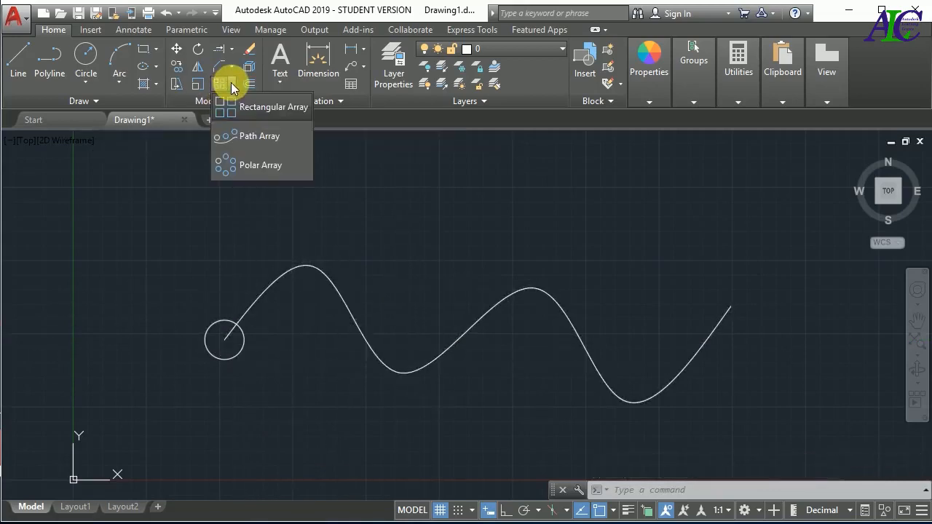
left_click(272, 137)
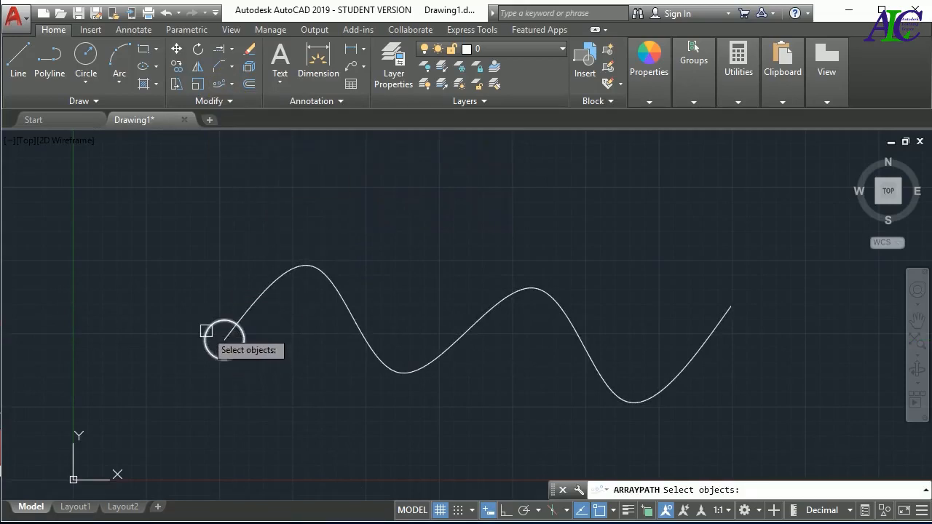
left_click(206, 332)
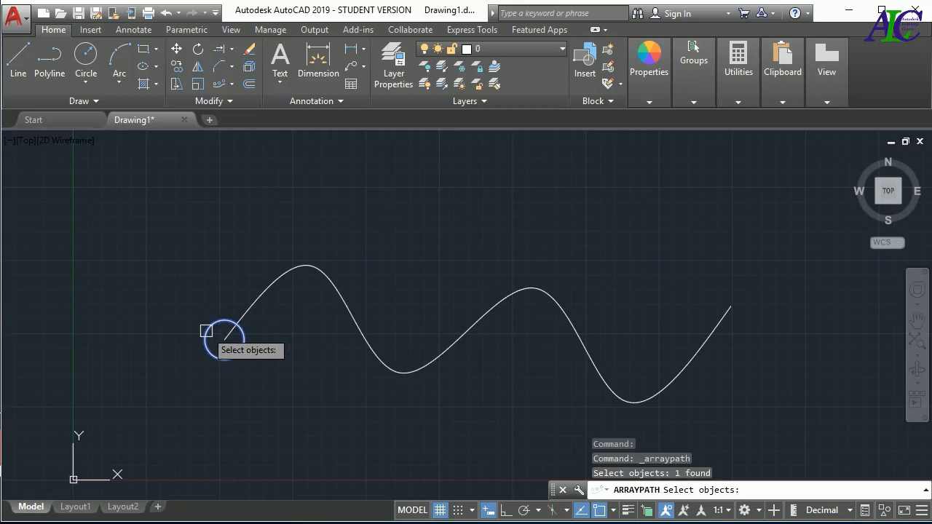
key("Return")
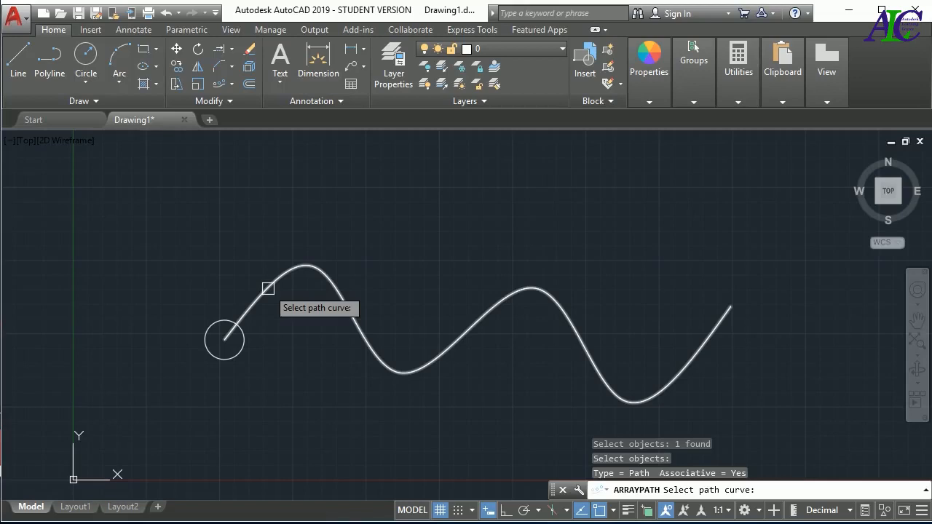
left_click(268, 288)
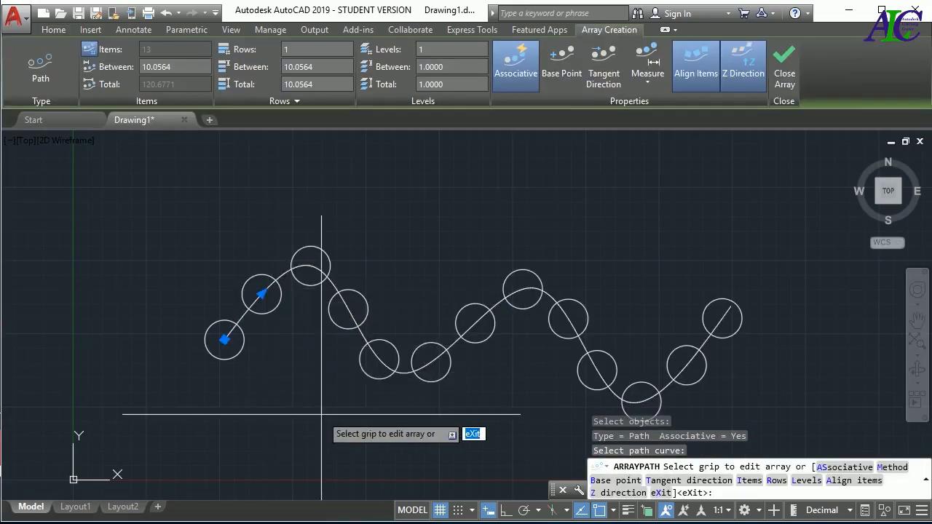
key("Return")
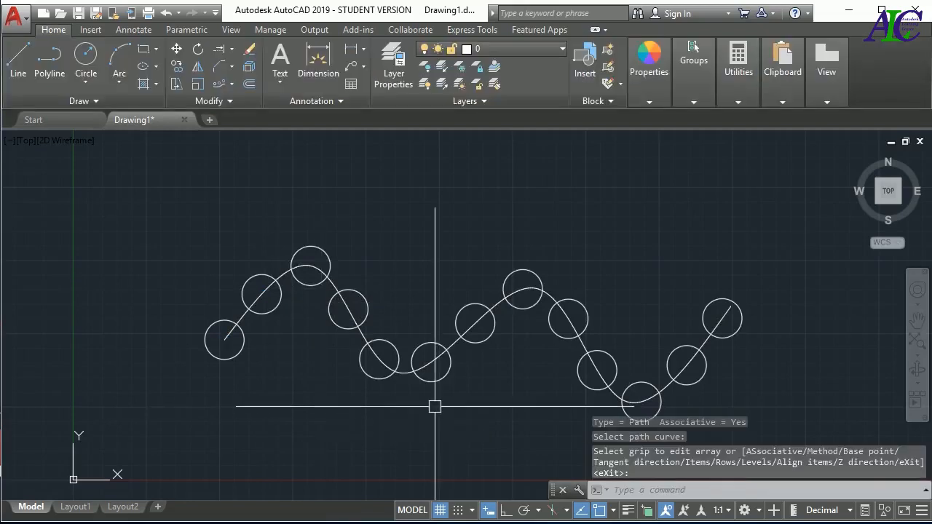
Select the path array of circles and set the spacing between its items to 14
left_click(362, 373)
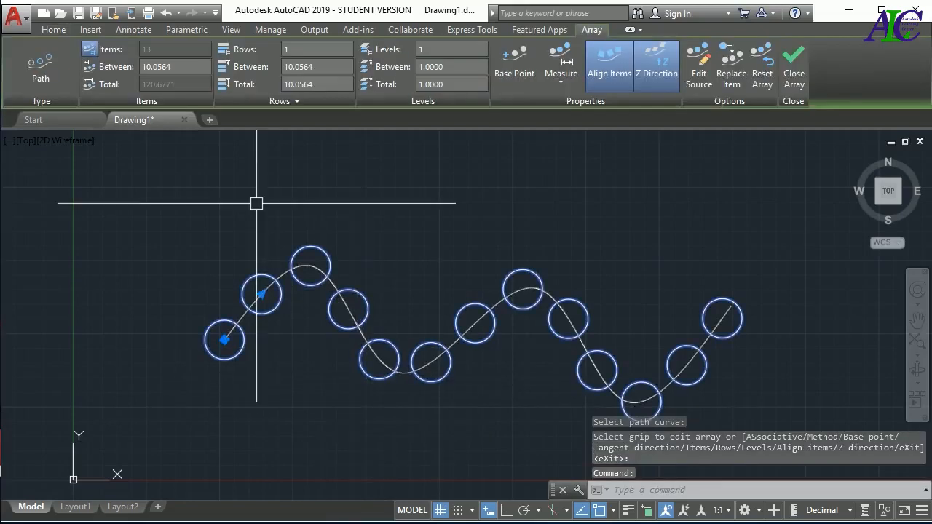
left_click(156, 67)
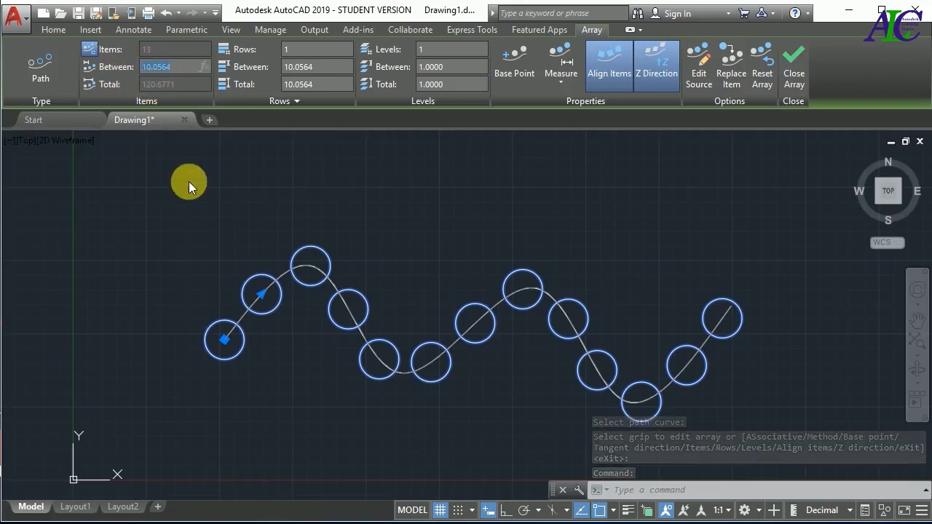
type("1")
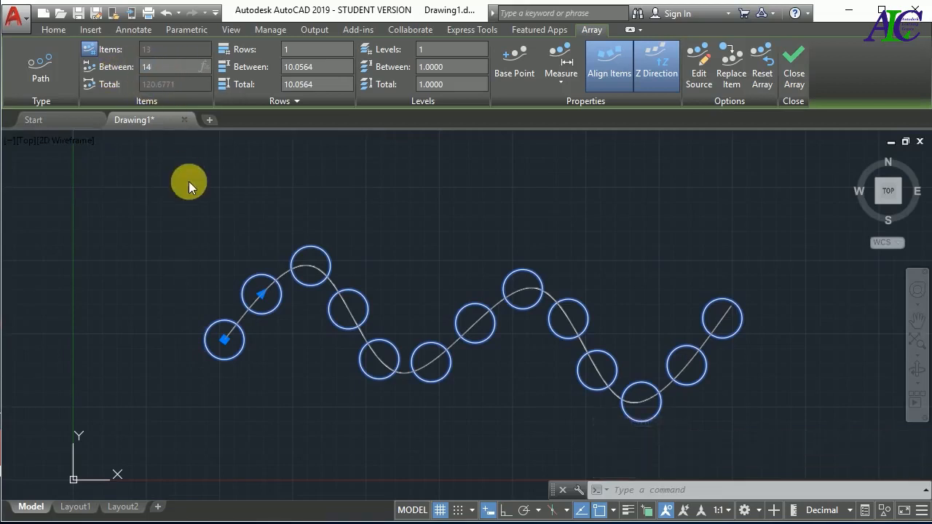
type("4")
key("Return")
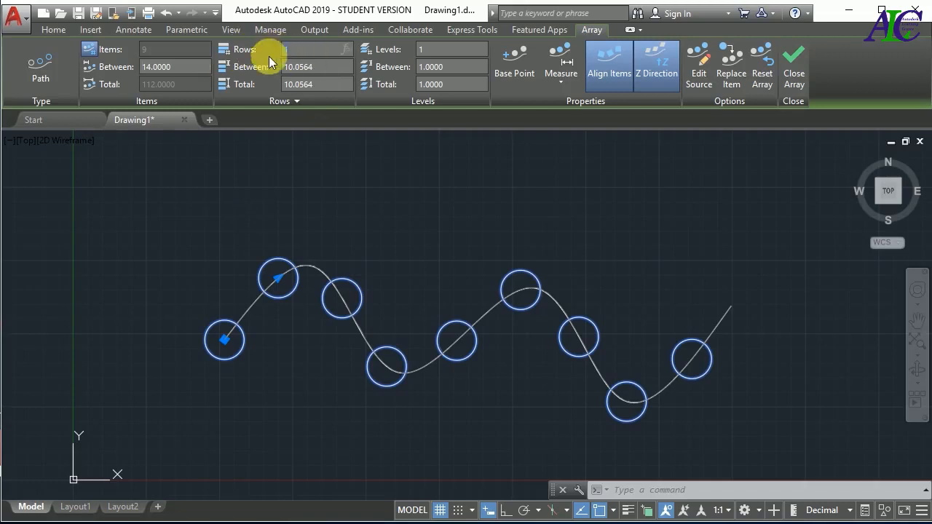
Set the path array to 2 rows, increase it to 3 rows spaced 12 apart, and return it to 1 row
key("Return")
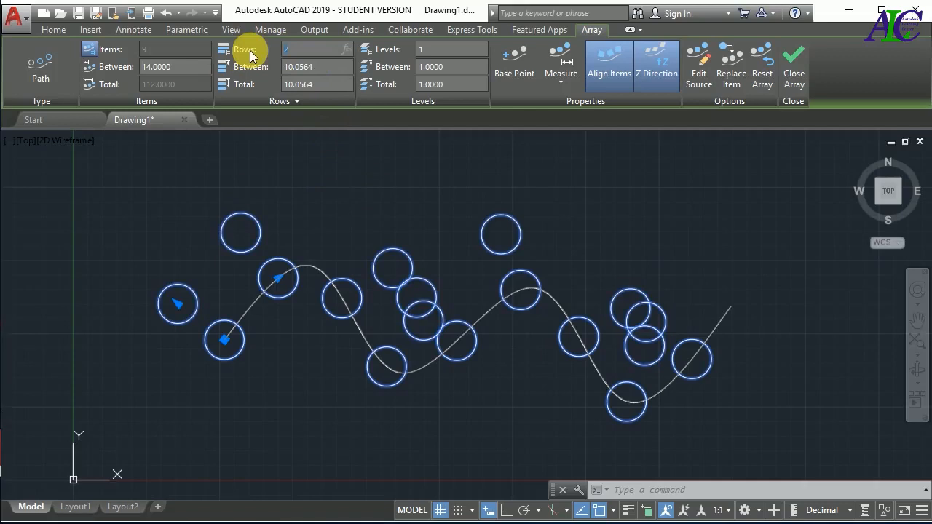
key("Return")
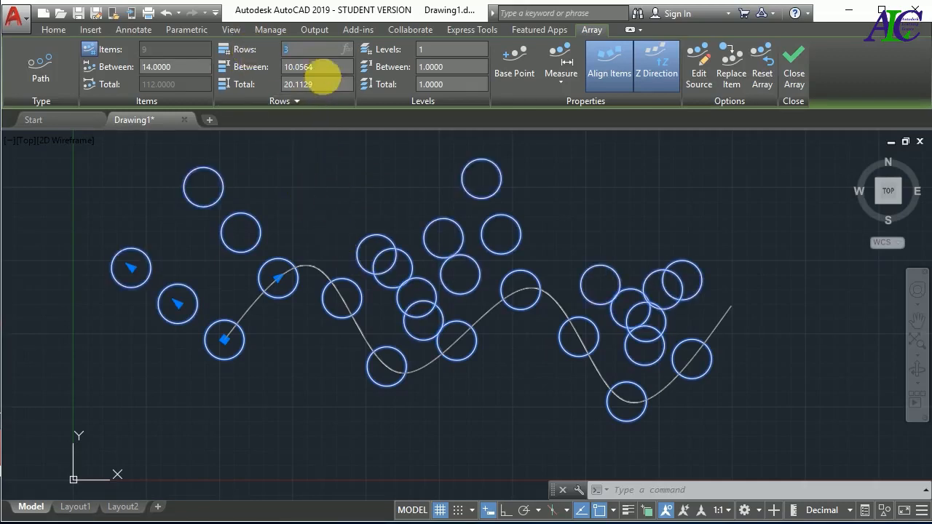
left_click(319, 67)
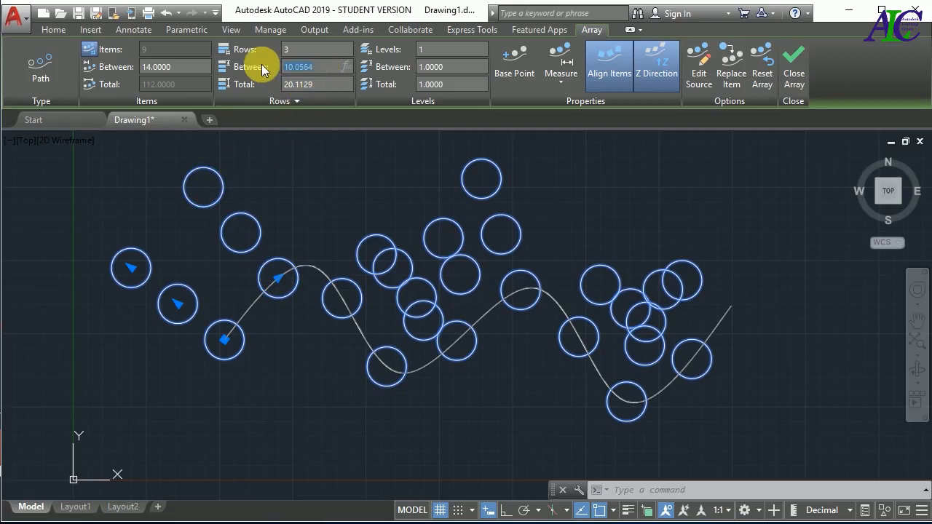
key("Return")
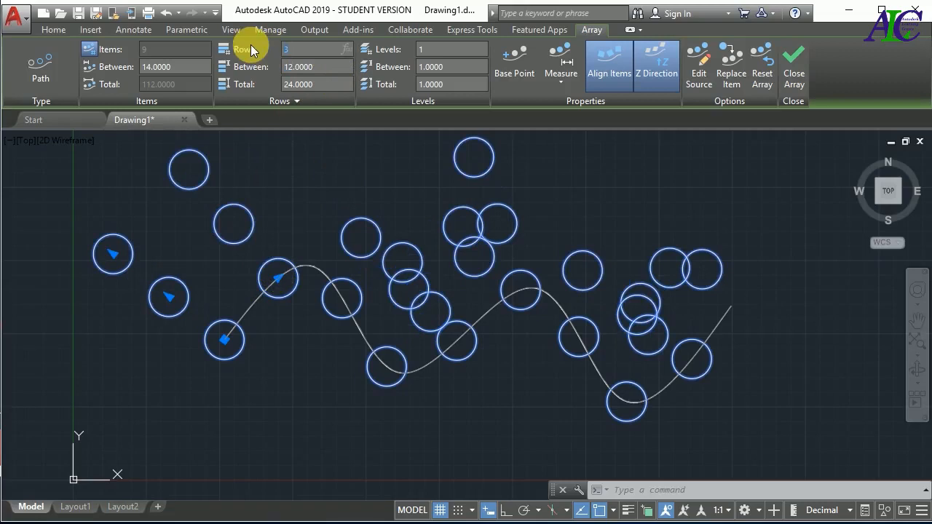
type("1")
key("Return")
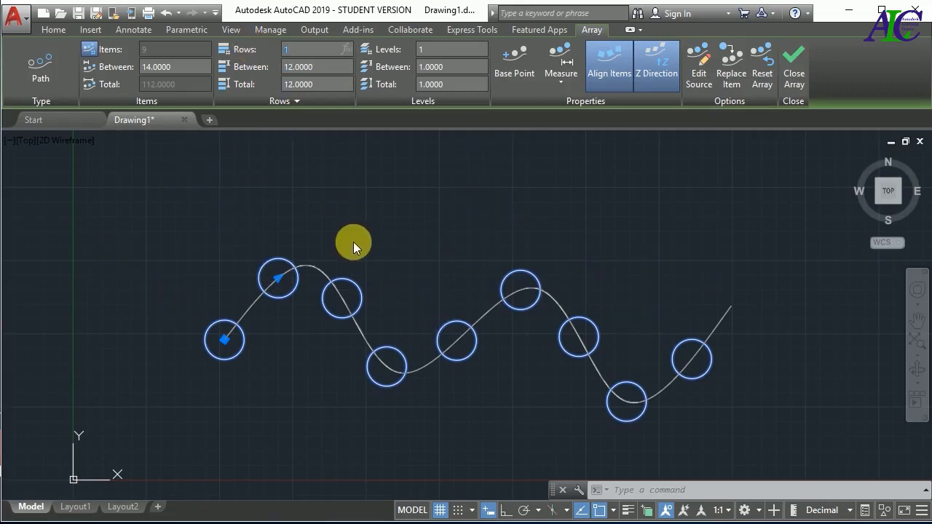
Finish editing the path array and delete it together with the wavy spline
left_click(794, 73)
left_click(721, 259)
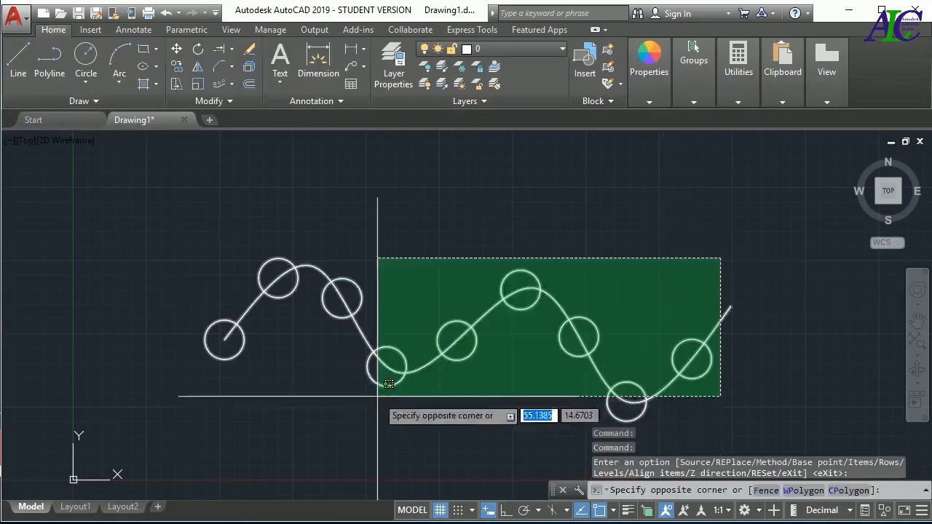
left_click(389, 384)
key("Delete")
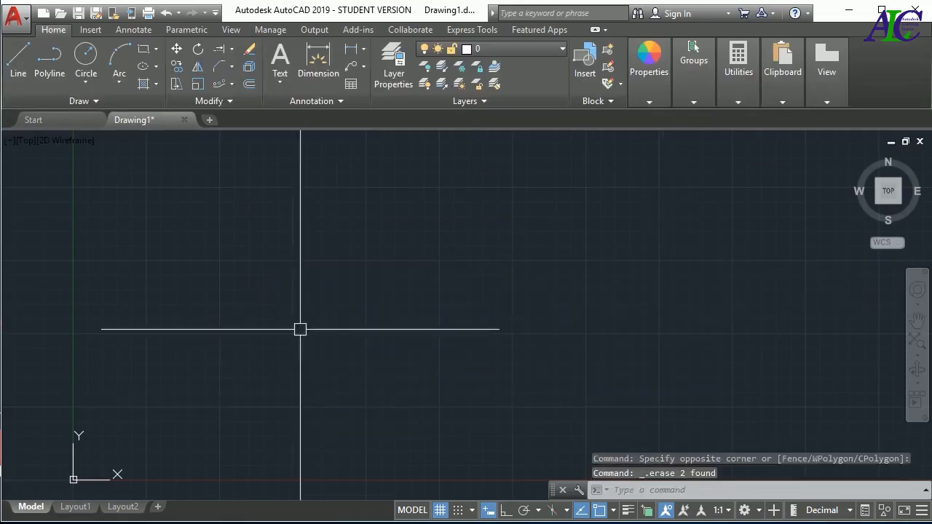
Draw a large circle near the middle of the empty drawing area
left_click(234, 83)
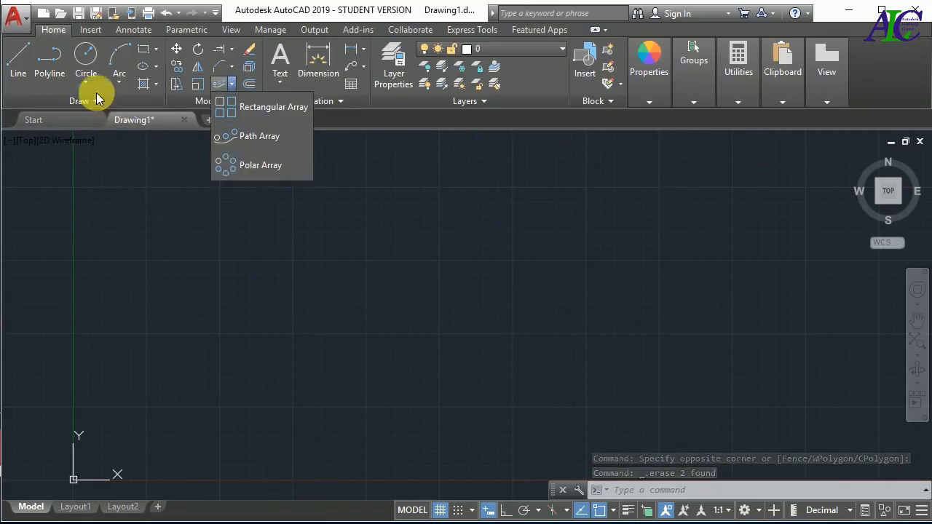
left_click(86, 58)
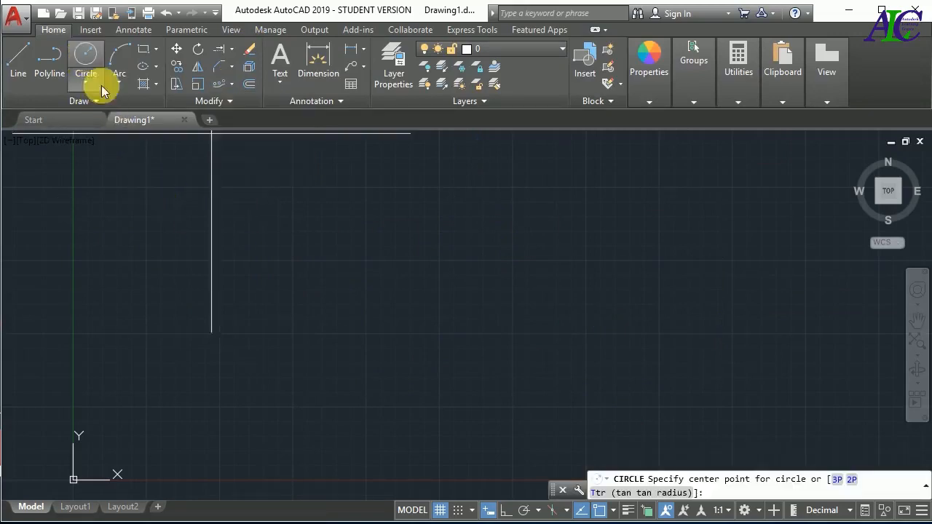
left_click(404, 274)
left_click(461, 321)
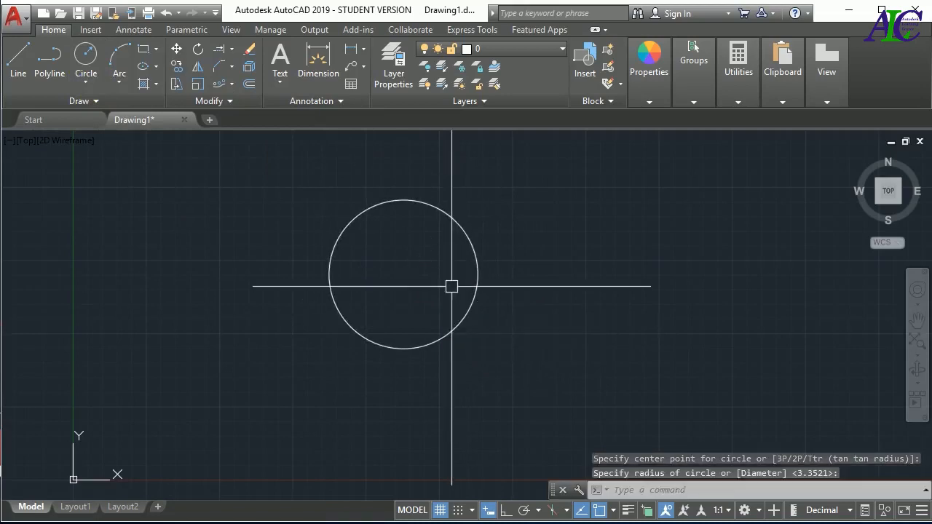
Draw a small, nearly square rectangle about 4.3 units high, centred just above the circle
left_click(143, 48)
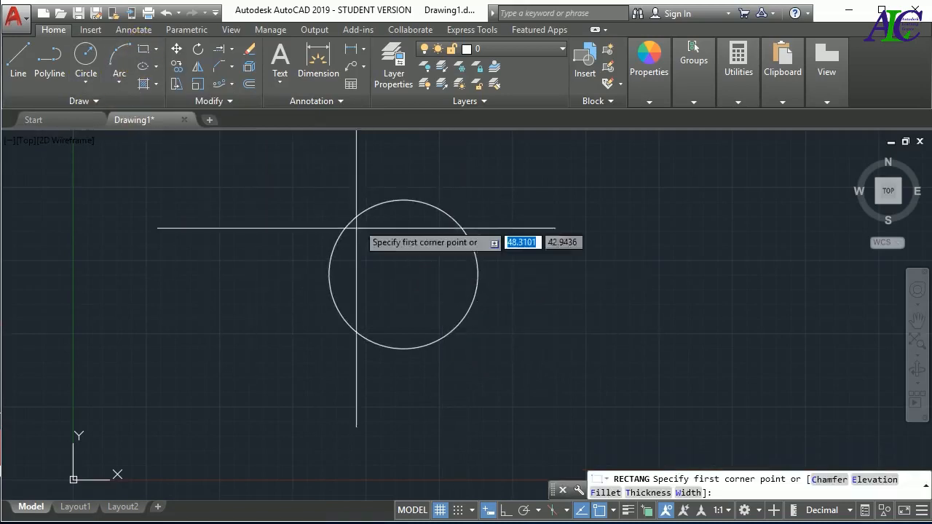
left_click(394, 164)
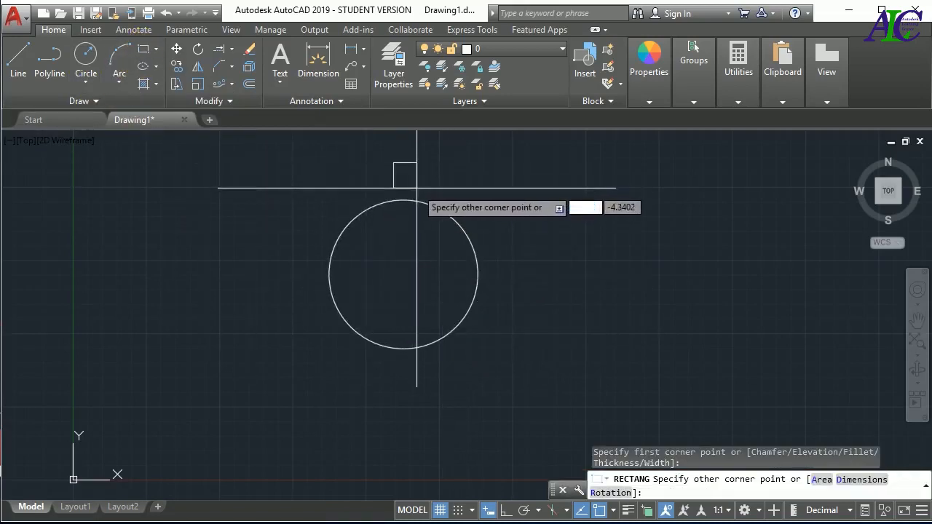
left_click(416, 188)
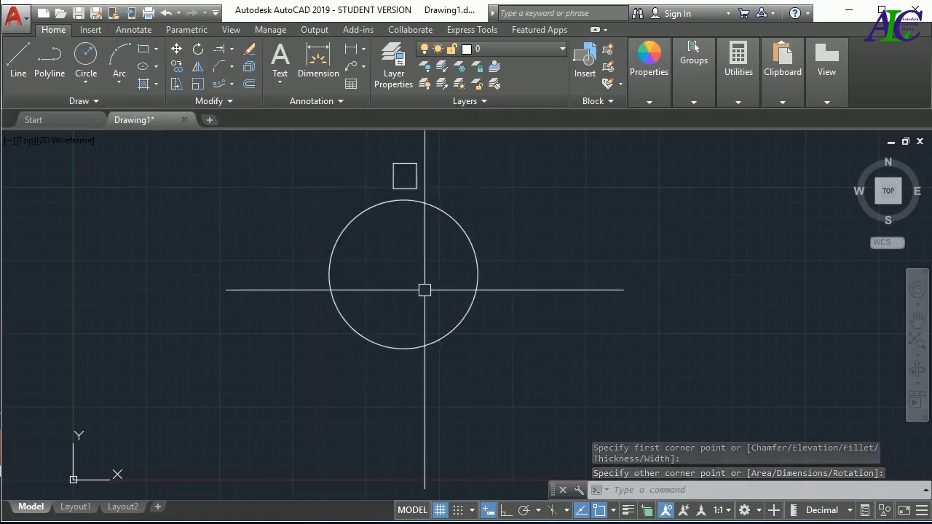
Create a polar array of the small rectangle around the large circle's centre
left_click(231, 85)
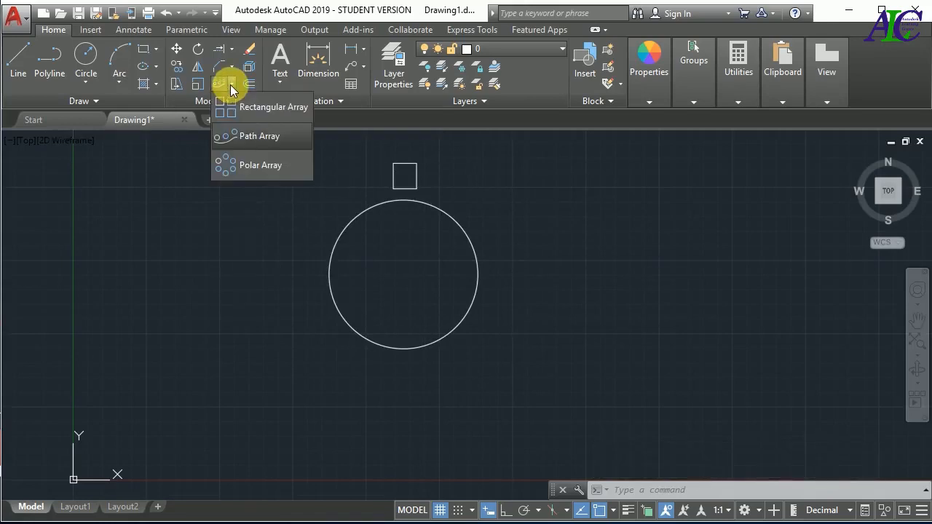
left_click(249, 167)
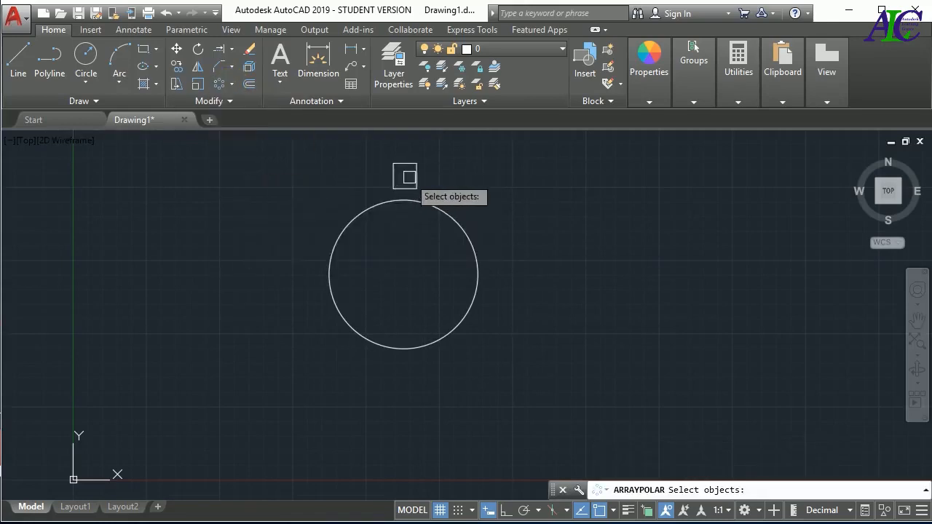
left_click(405, 175)
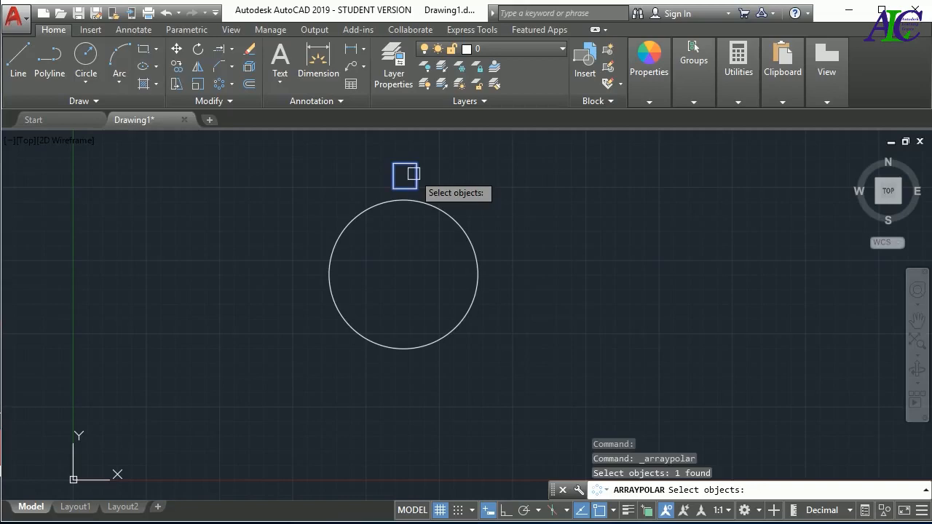
key("Return")
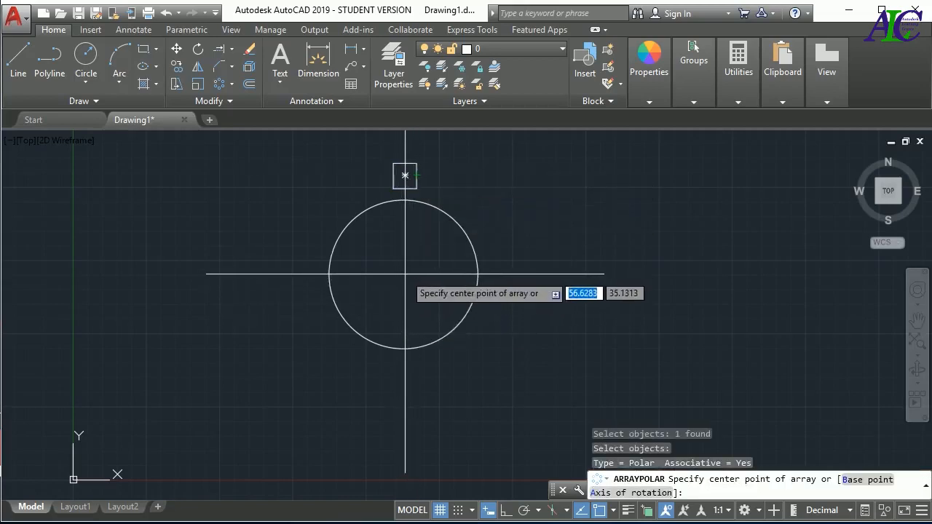
scroll(405, 275, "up", 3)
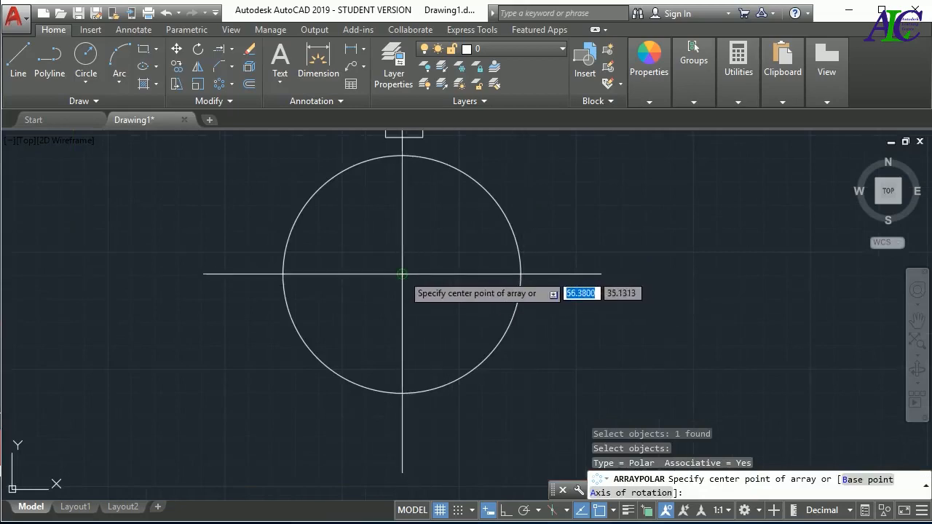
left_click(402, 274)
scroll(410, 313, "down", 2)
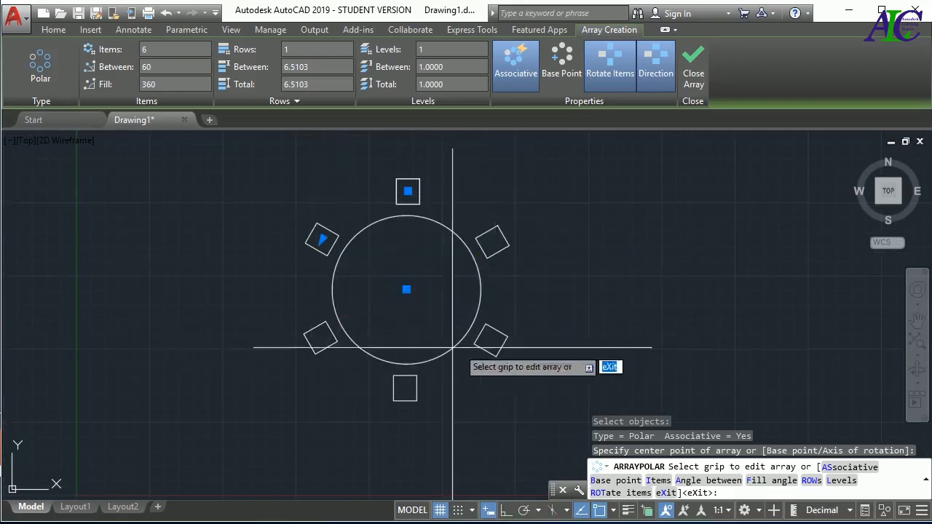
Set the polar array's item count to 8, and raise it to 10
left_click(160, 55)
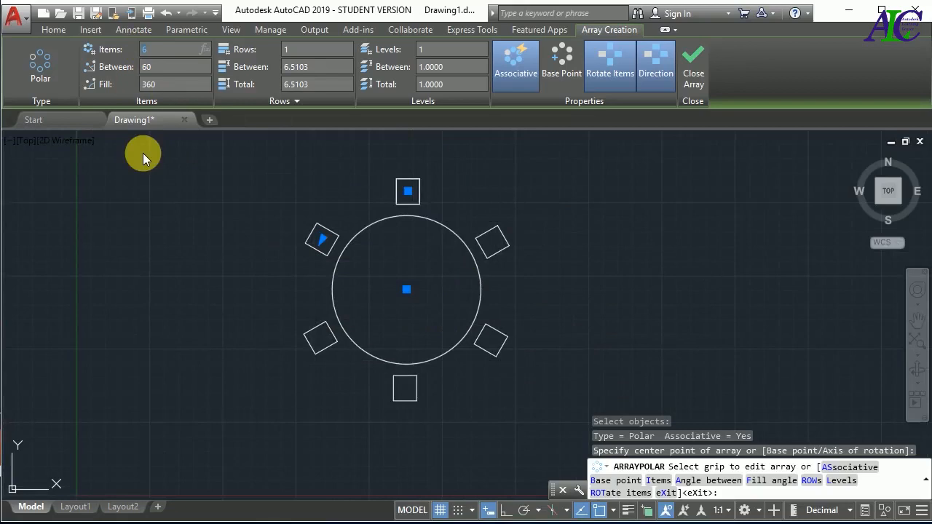
type("8")
key("Return")
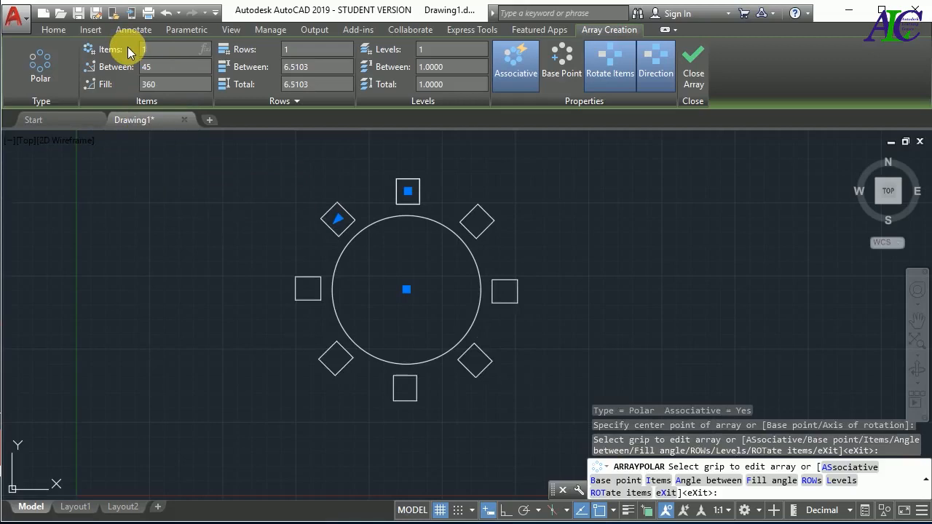
key("Return")
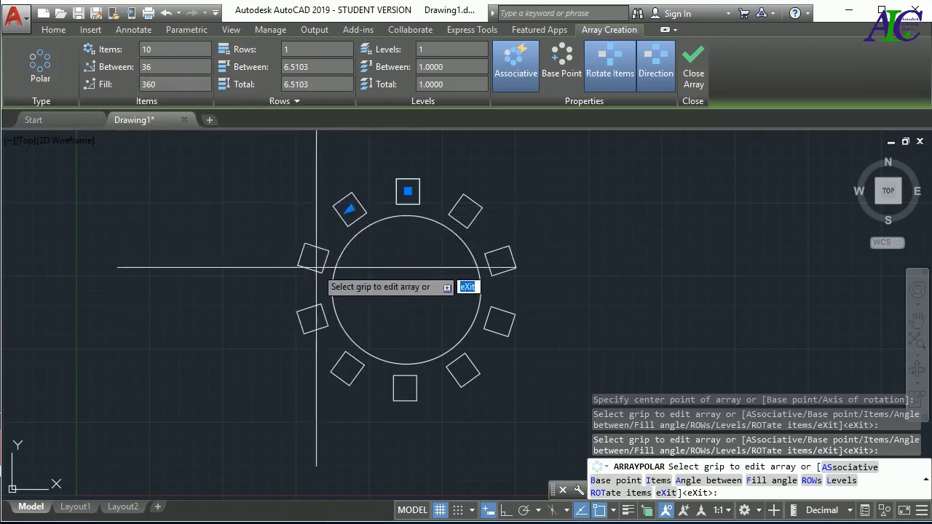
Set the angle between the polar array's items to 30, and return the fill angle to 360
left_click_drag(164, 69, 135, 66)
type("30")
key("Return")
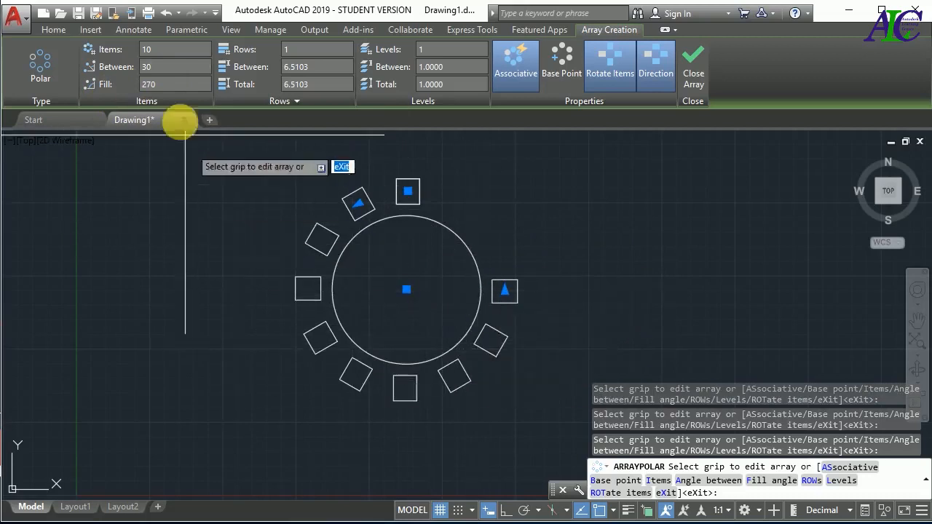
left_click(186, 89)
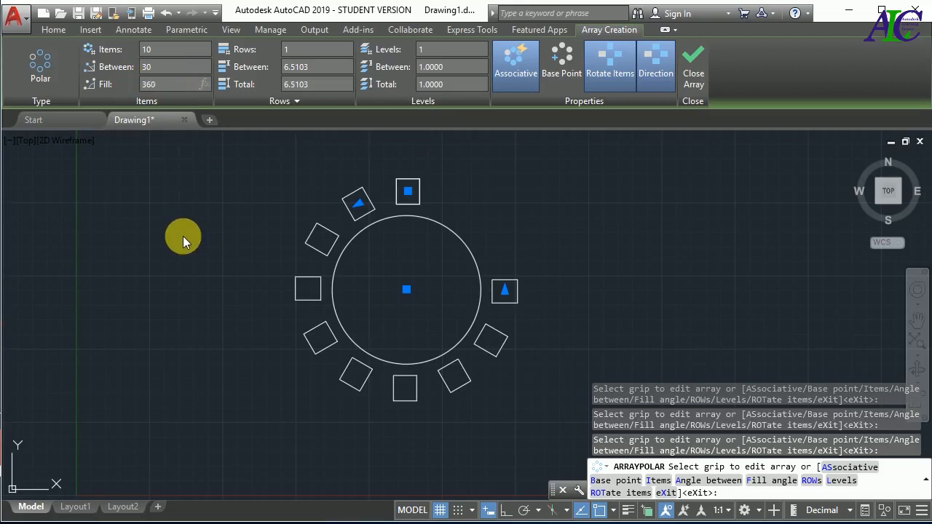
key("Return")
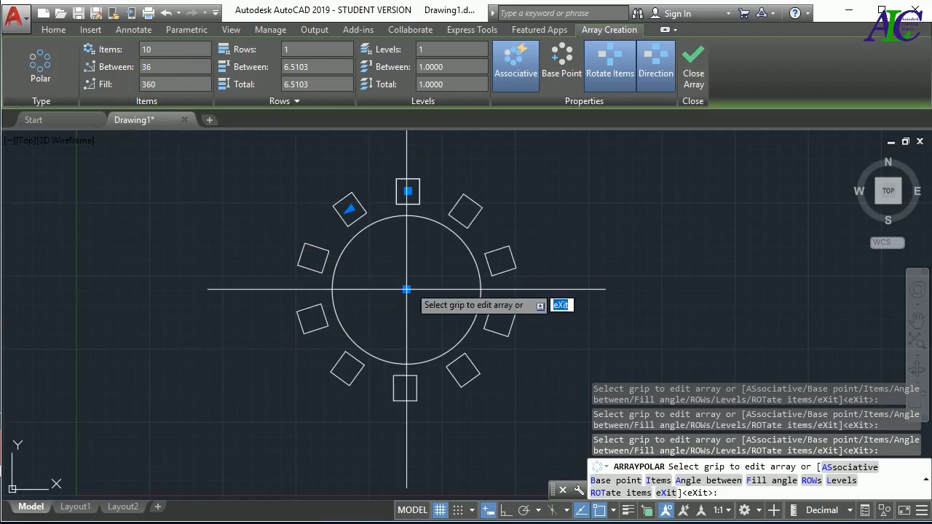
Give the polar array 2 rows, increase that to 3, and set the spacing between rows to 6
left_click(311, 57)
type("2")
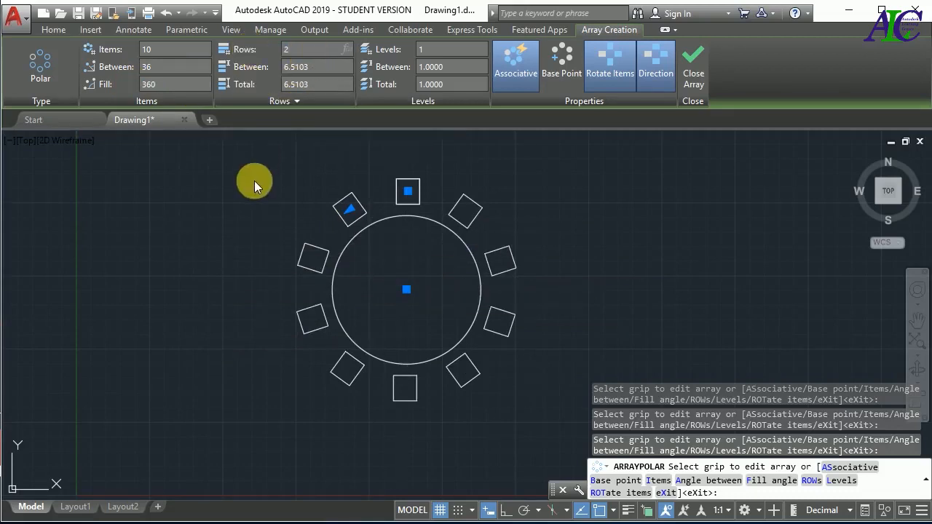
key("Return")
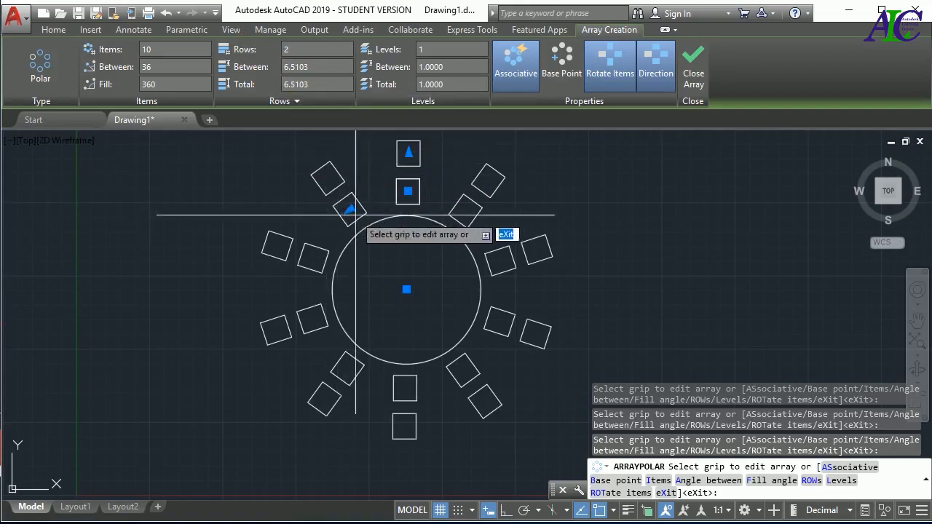
left_click(286, 49)
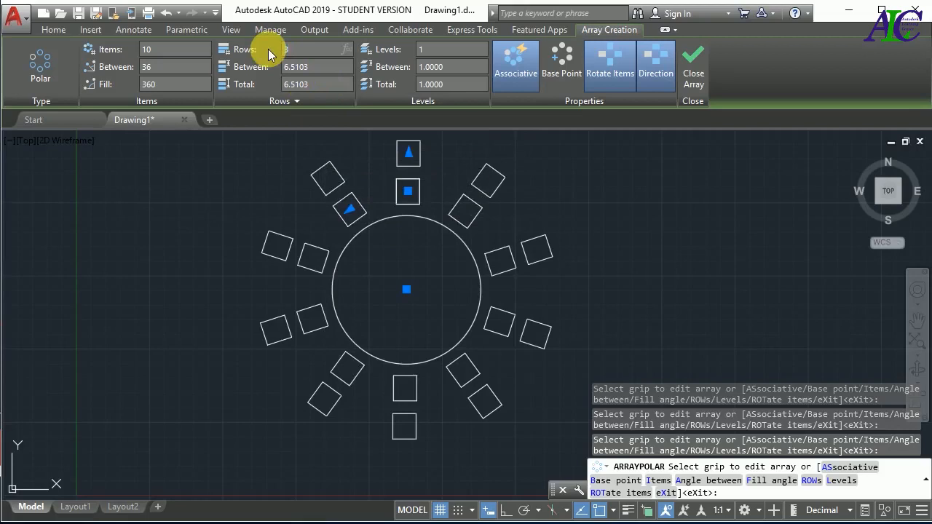
key("Return")
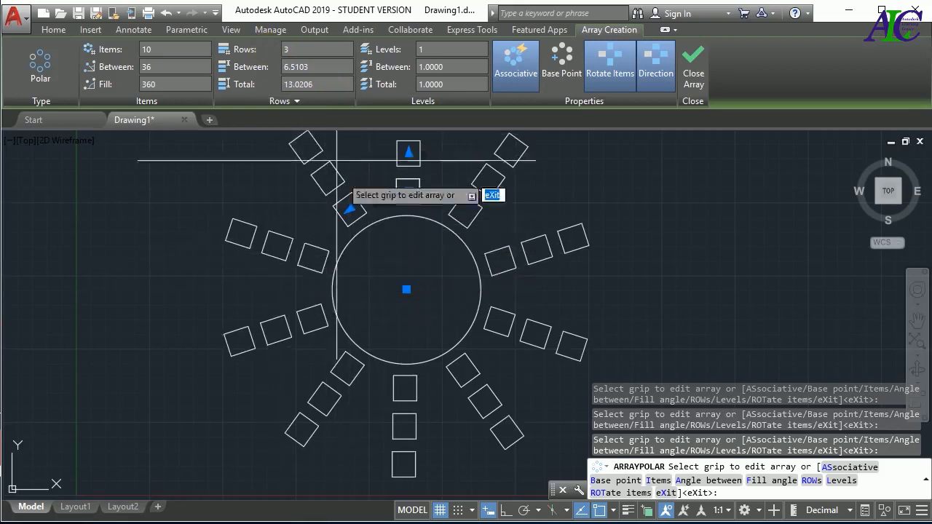
left_click(270, 66)
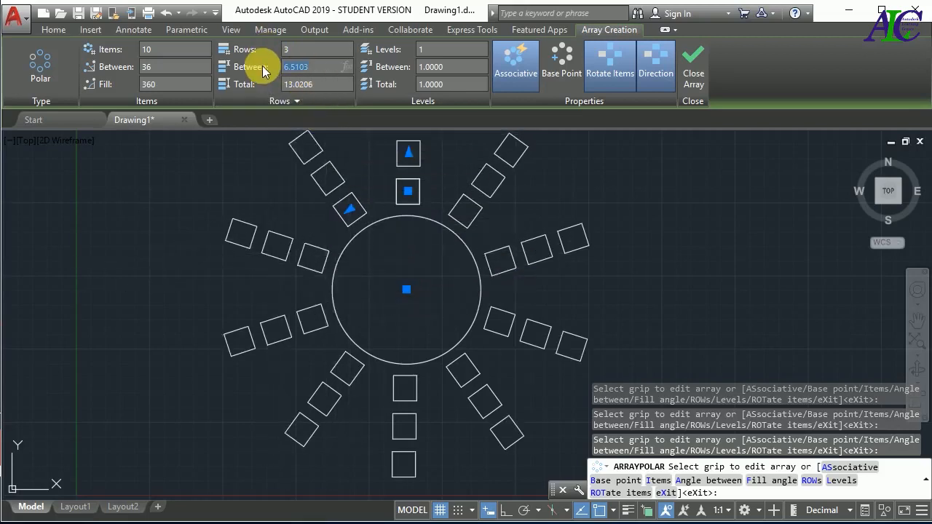
type("6")
key("Return")
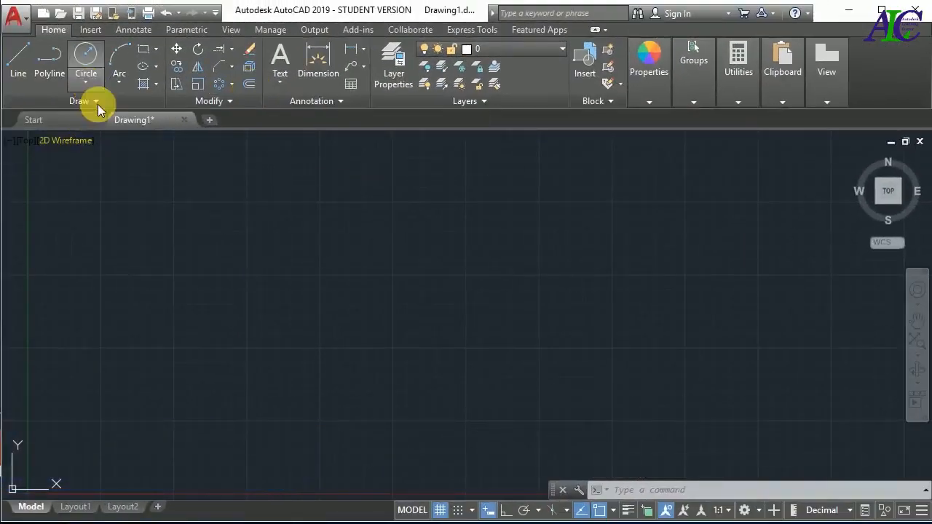
Draw a single, nearly horizontal line across the middle of the empty drawing area
left_click(20, 62)
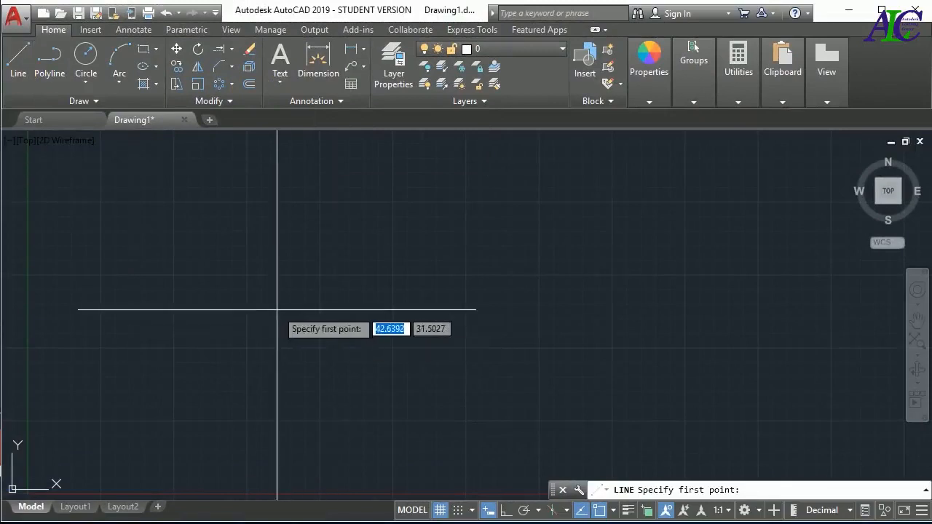
left_click(280, 311)
left_click(535, 309)
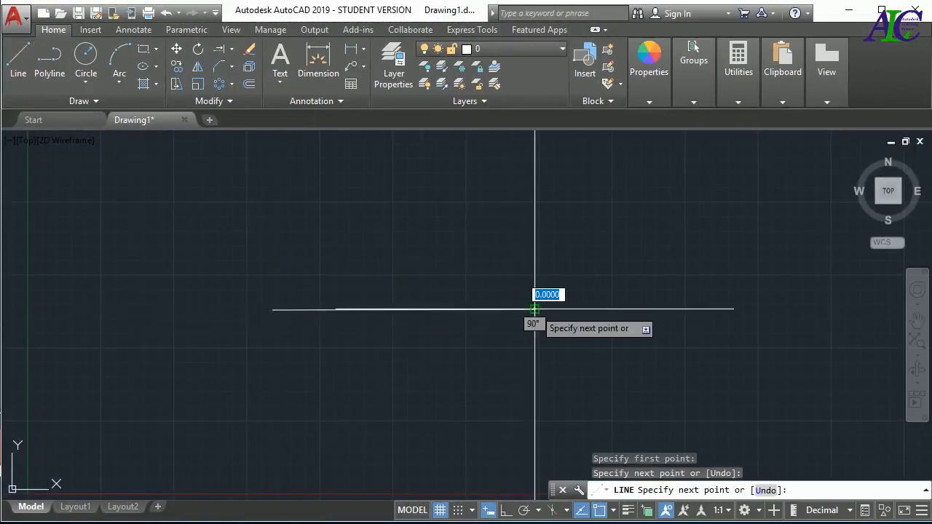
key("Escape")
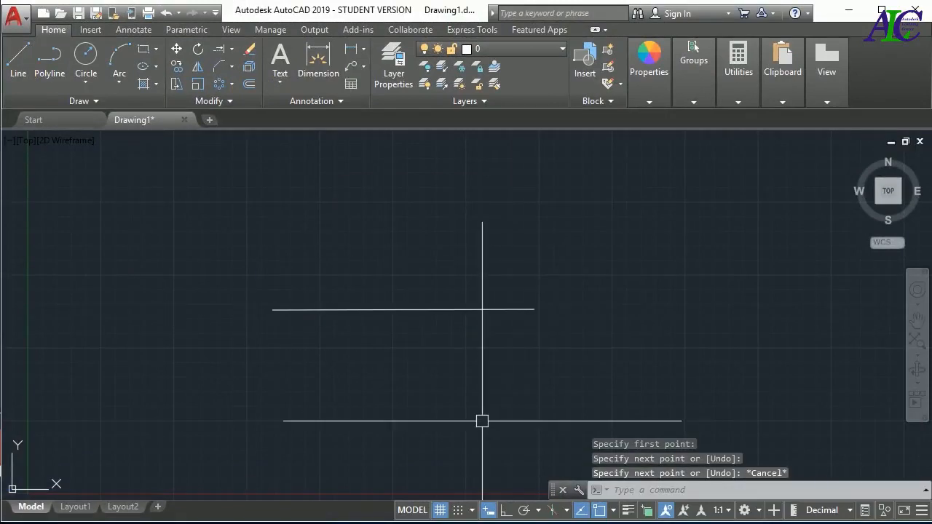
Offset the horizontal line upward by 3, and offset the resulting line upward again by the same distance
left_click(249, 85)
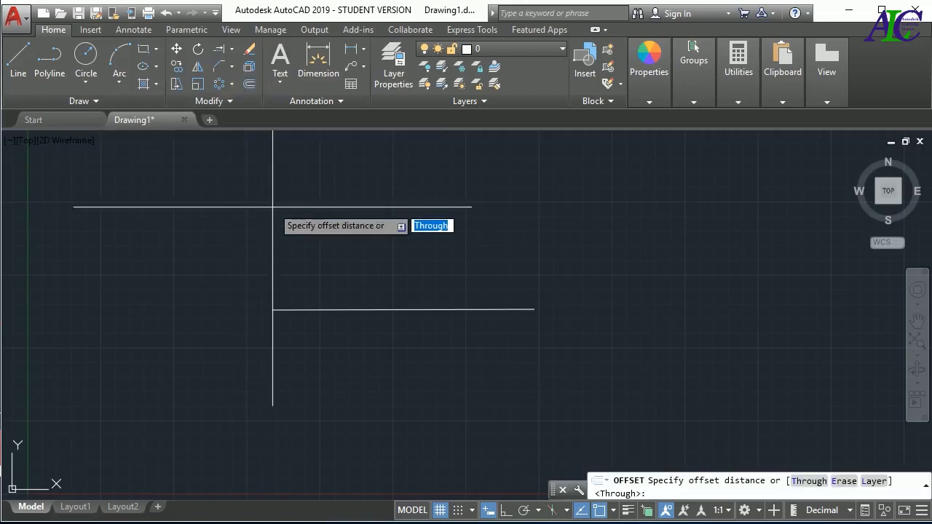
key("Escape")
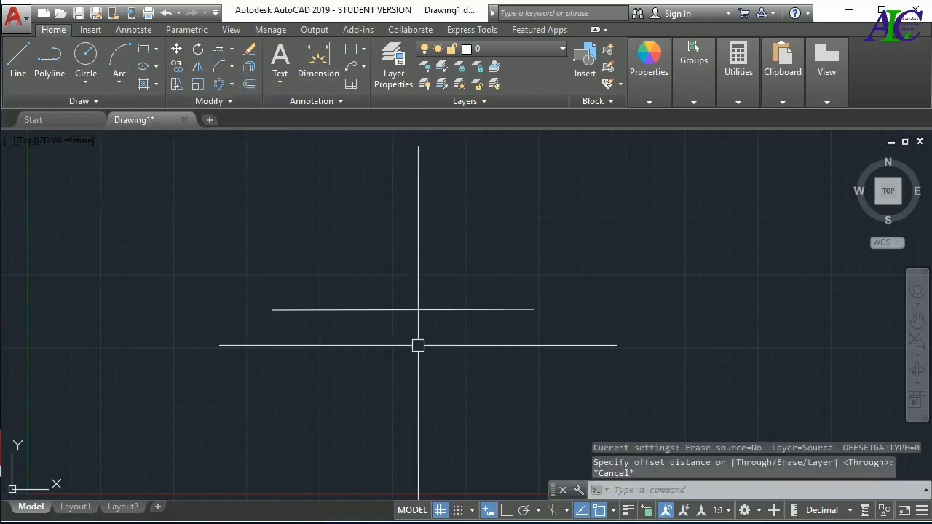
type("O")
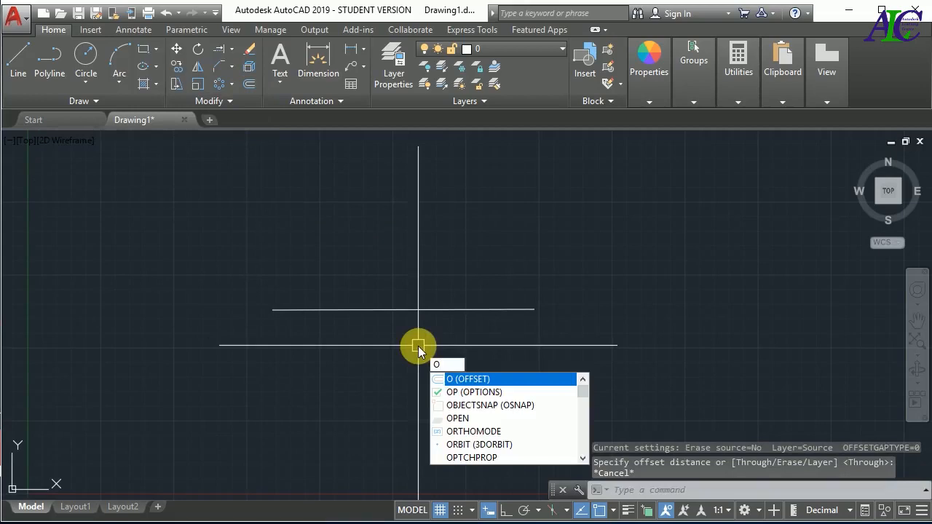
key("Return")
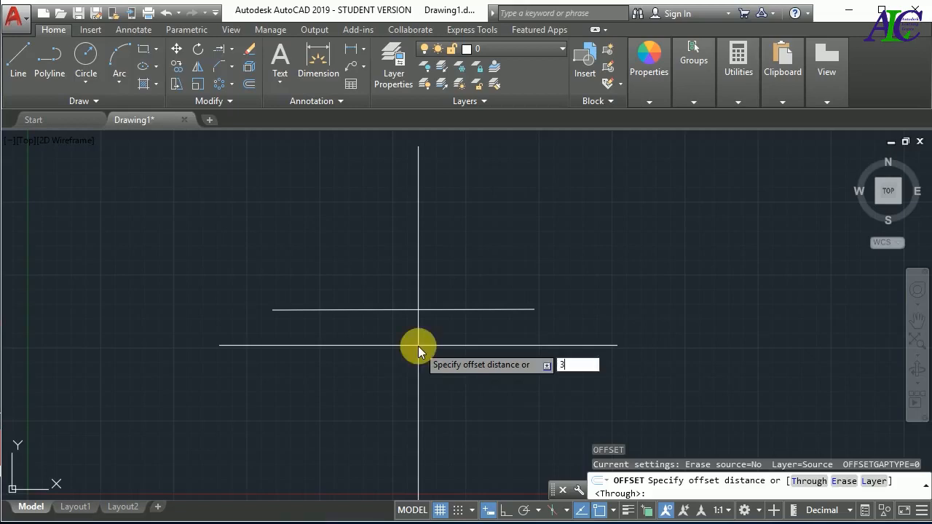
key("Return")
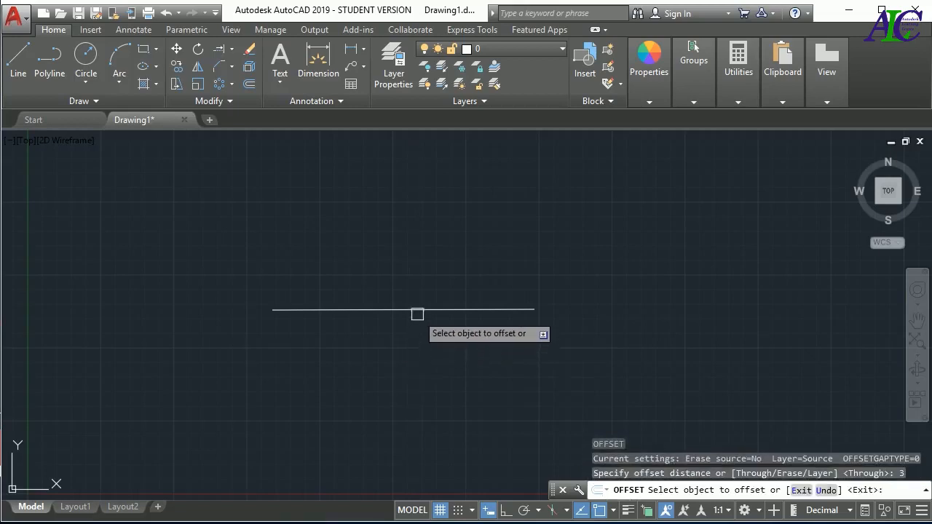
left_click(417, 309)
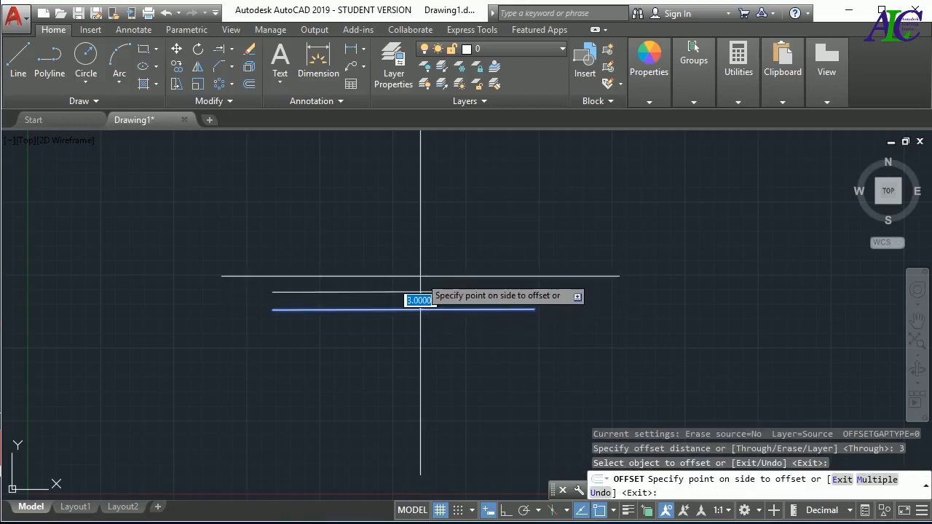
left_click(420, 276)
left_click(417, 292)
left_click(416, 265)
Add three successive offset copies below the original line, each at the same distance of 3
left_click(418, 307)
left_click(416, 325)
left_click(405, 327)
left_click(406, 357)
left_click(402, 346)
left_click(395, 366)
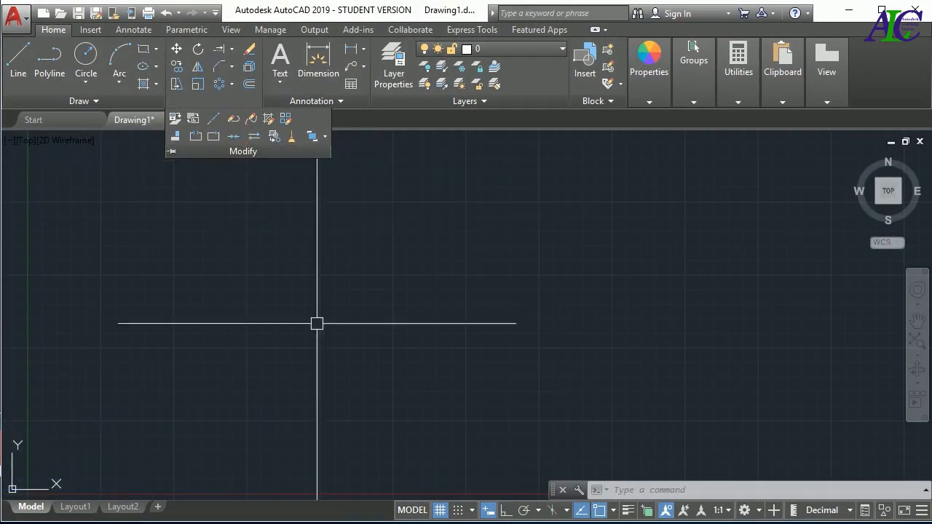
Draw a single horizontal line across the middle of the empty drawing area
left_click(18, 57)
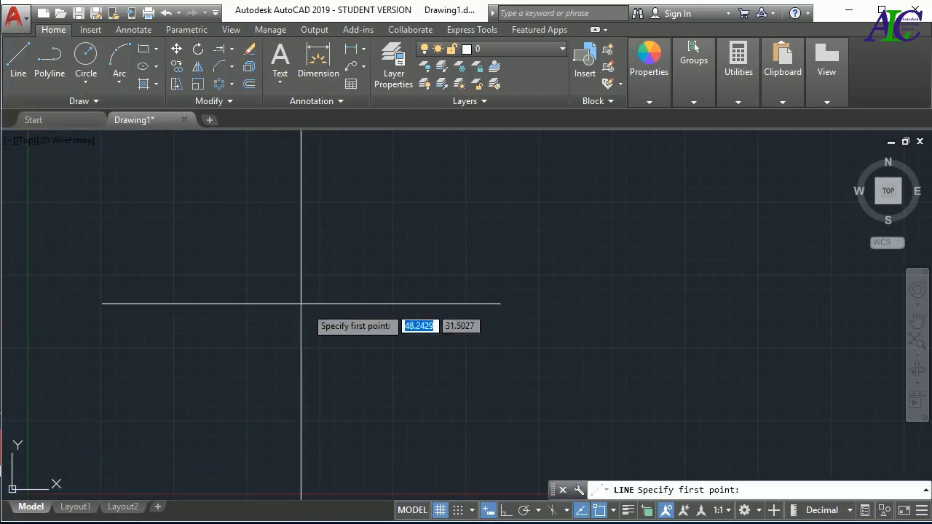
left_click(281, 297)
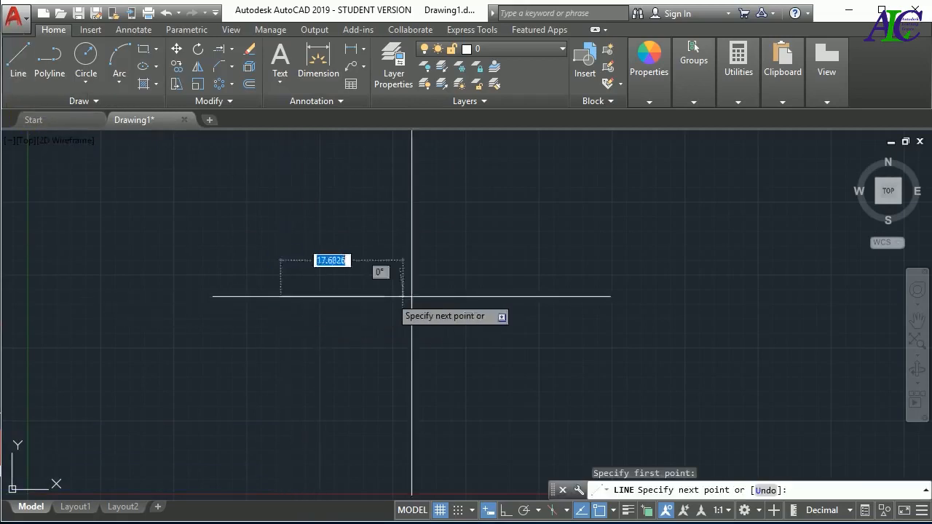
left_click(529, 297)
key("Escape")
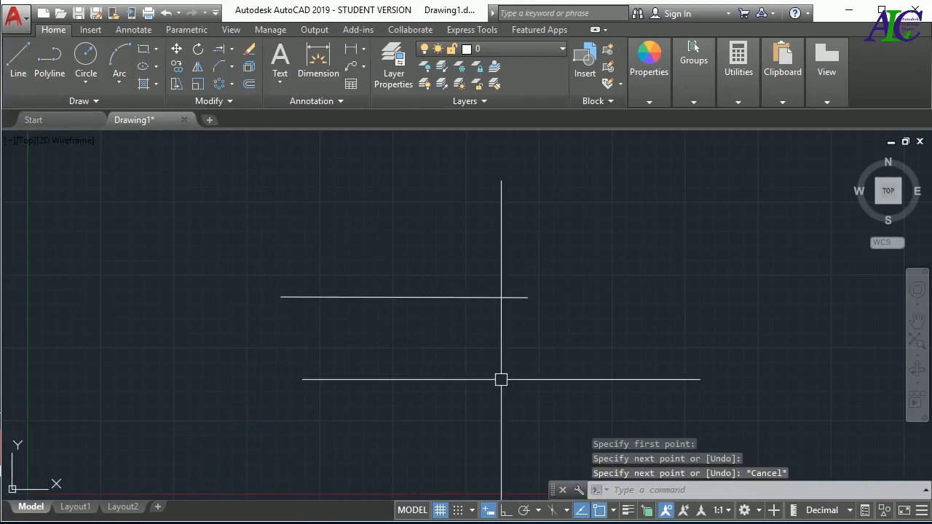
Draw two separate, nearly vertical lines crossing the middle part of the horizontal line
key("Return")
left_click(438, 242)
left_click(434, 356)
key("Return")
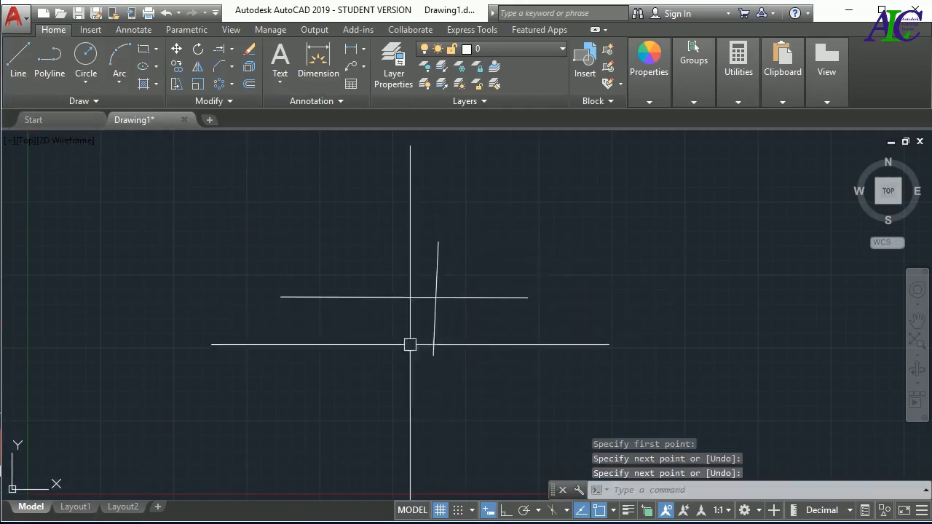
key("Return")
left_click(378, 256)
left_click(372, 356)
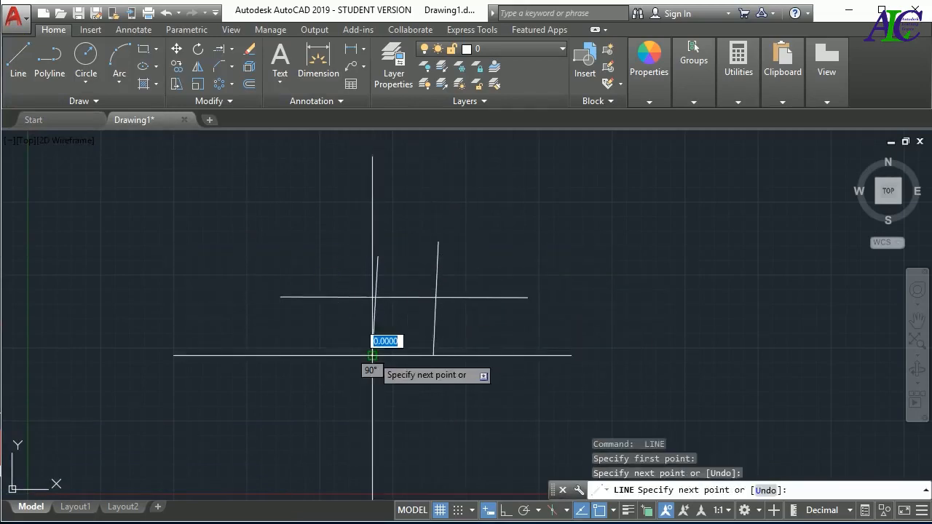
key("Return")
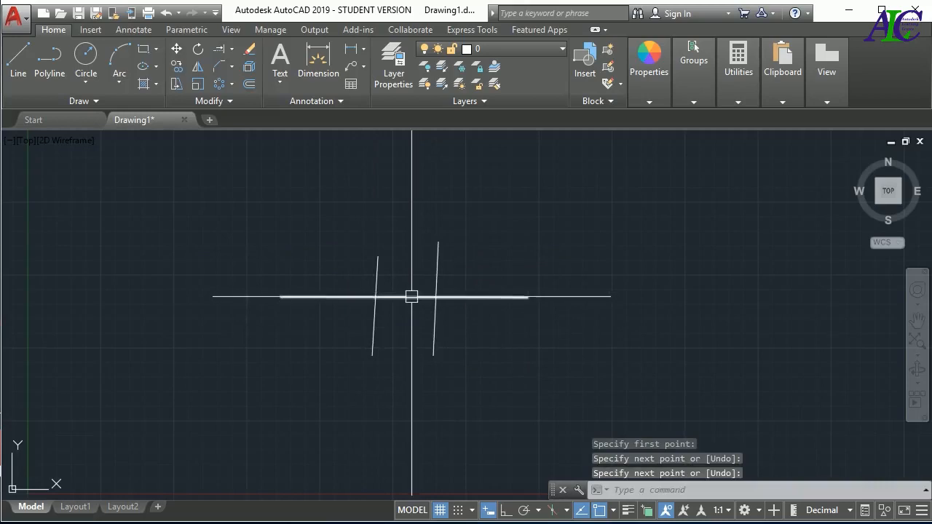
Trim away the part of the horizontal line between the two crossing lines
type("tr")
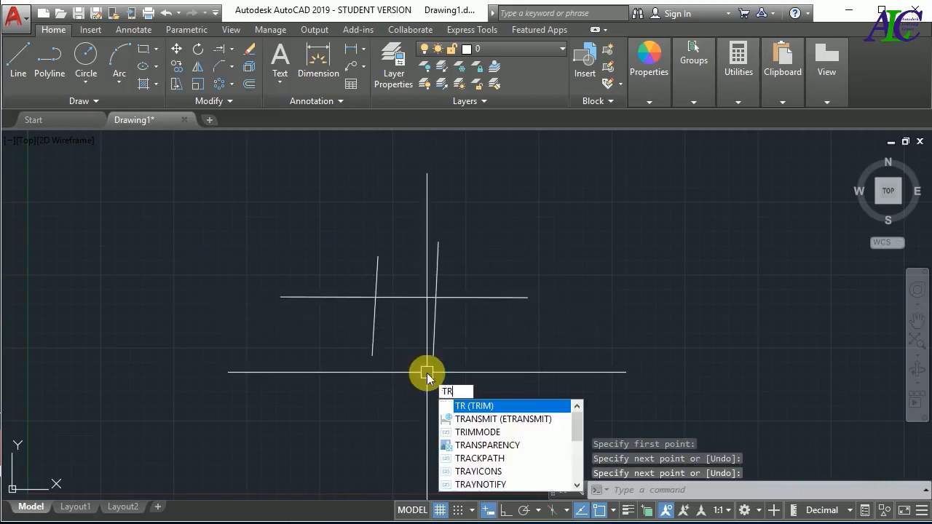
key("Return")
key("Return")
left_click(402, 297)
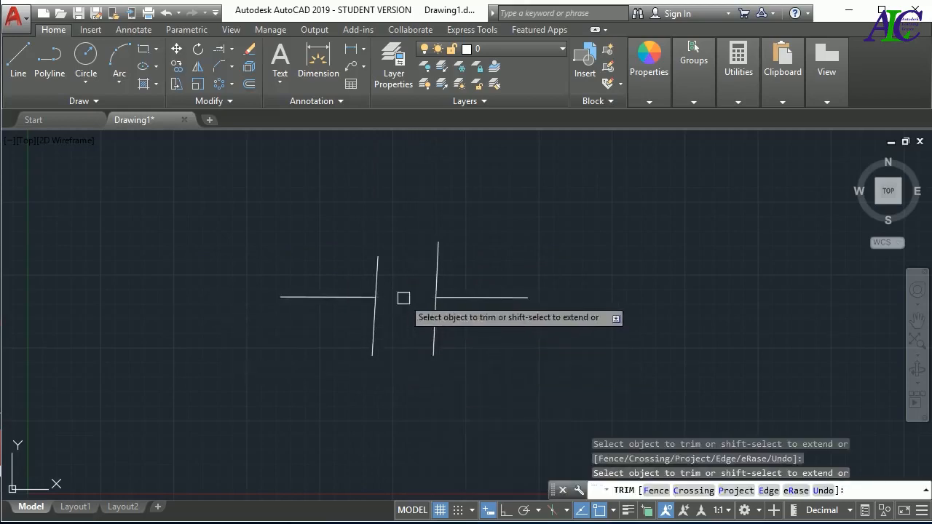
key("Escape")
key("Escape")
Erase the two nearly vertical lines, keeping the two horizontal segments
left_click(491, 212)
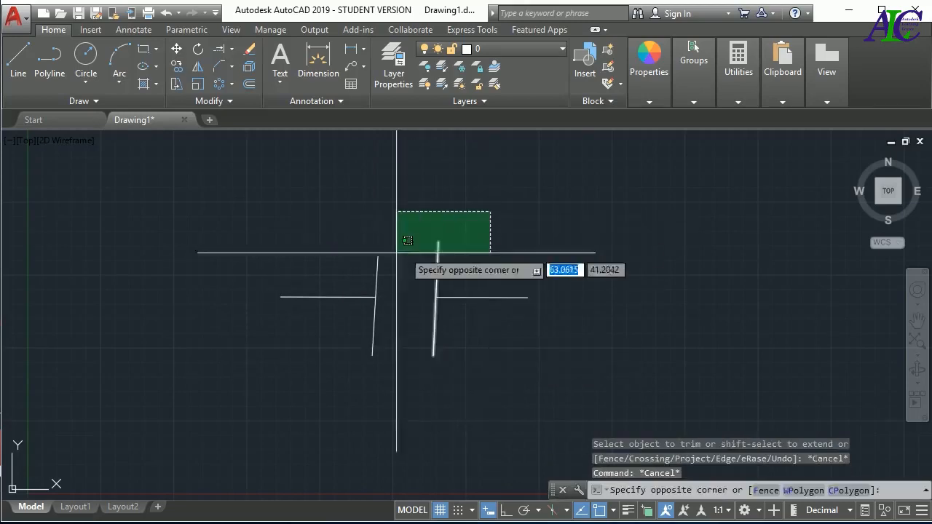
left_click(363, 264)
key("Delete")
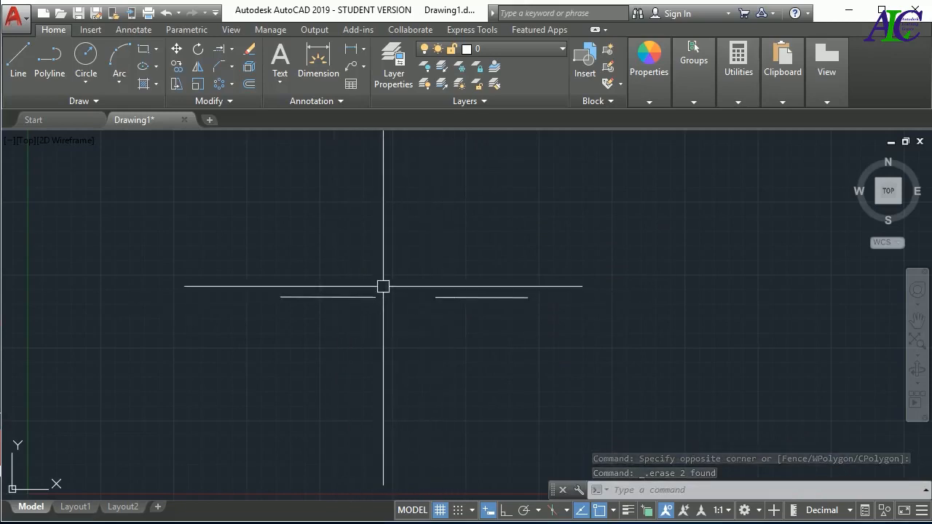
Join the two separated horizontal segments into one line and select it to check the result
left_click(230, 101)
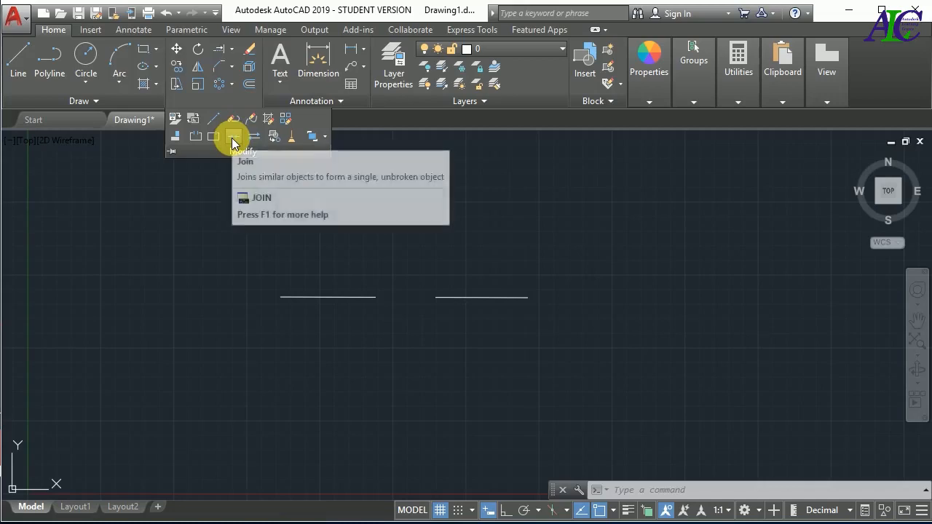
left_click(232, 138)
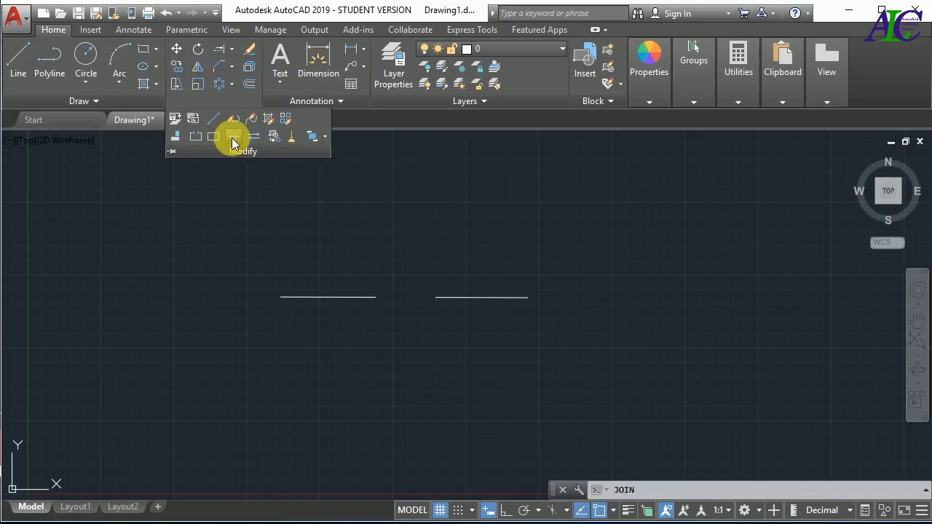
left_click(520, 231)
left_click(340, 341)
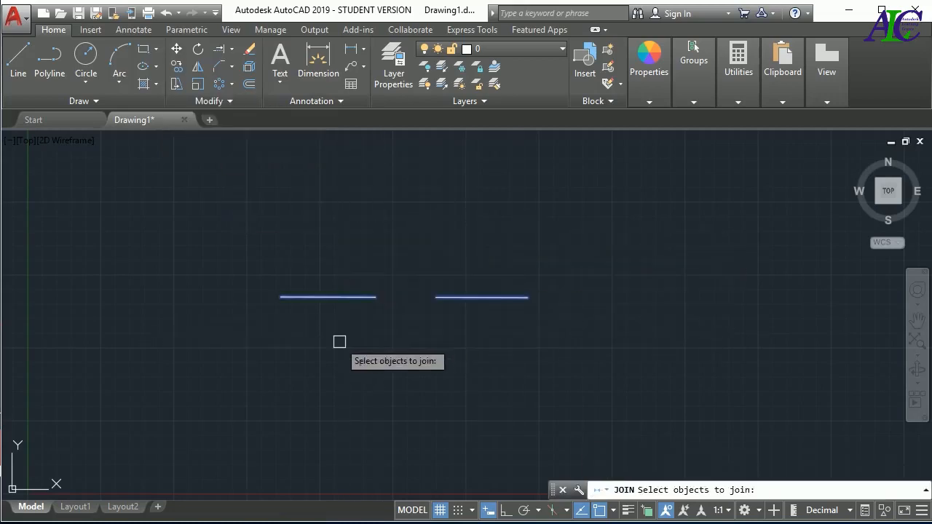
key("Return")
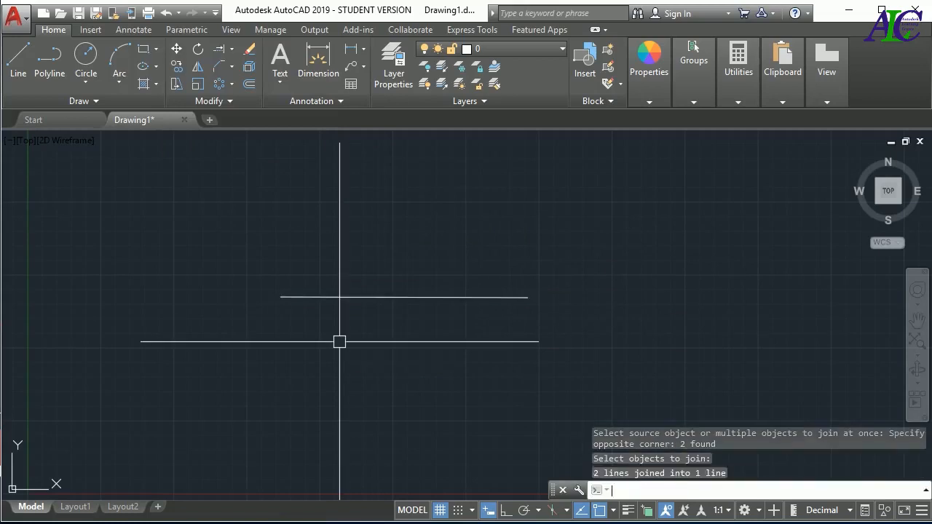
left_click(477, 298)
key("Escape")
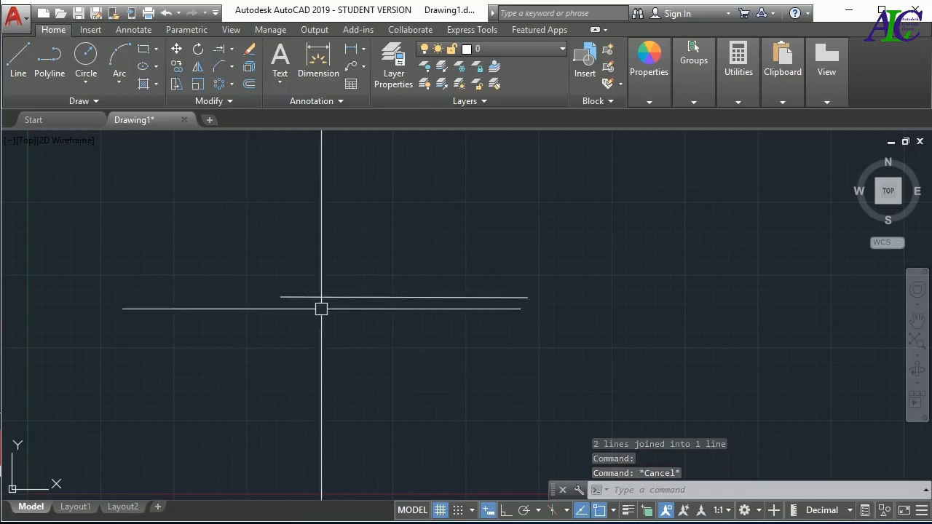
scroll(380, 312, "down", 2)
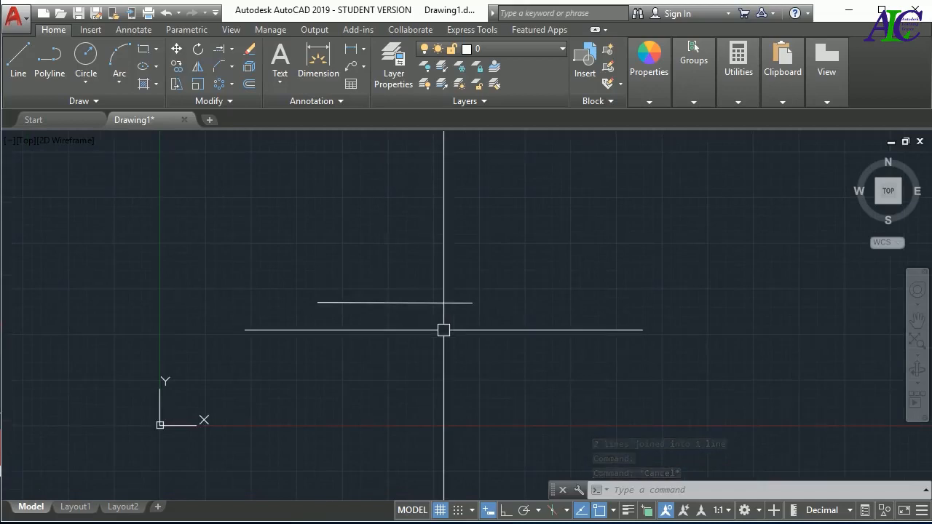
scroll(444, 330, "up", 2)
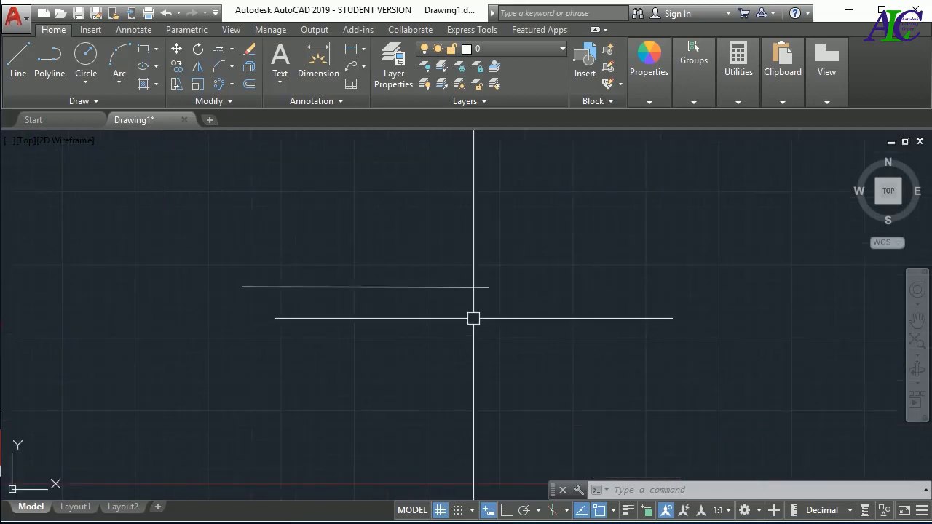